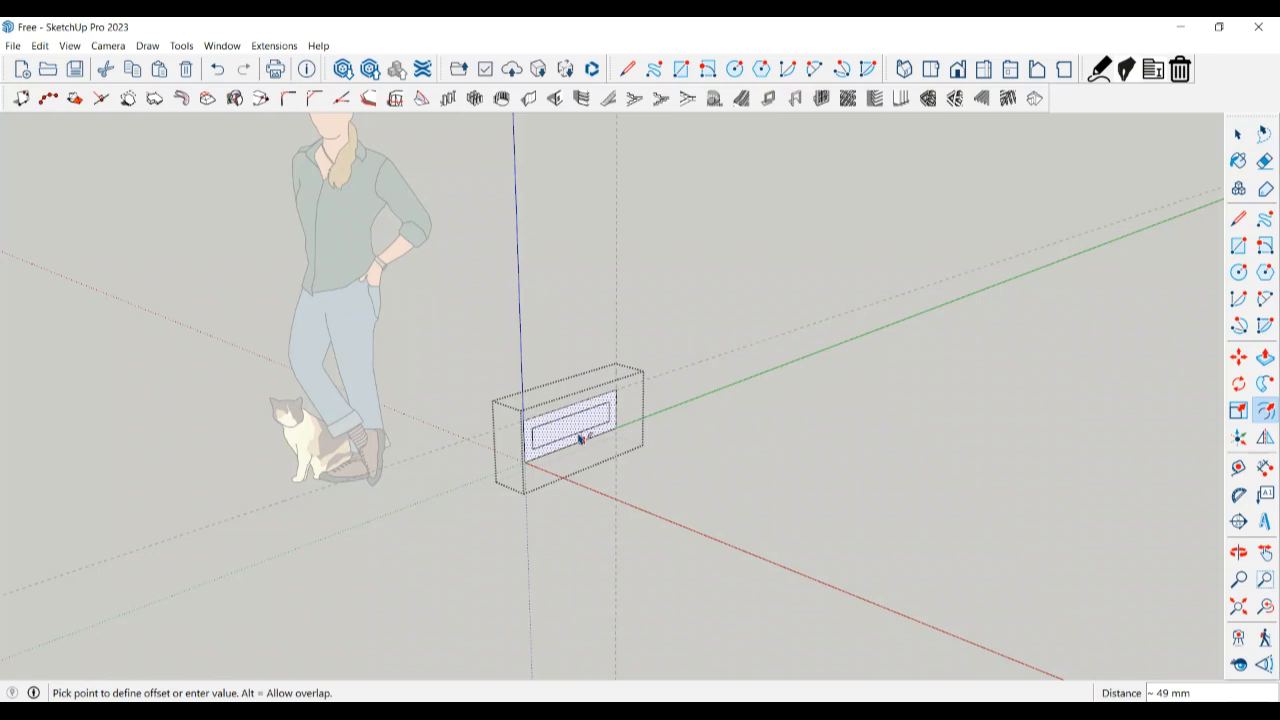
{"action": "left_click", "coordinate": [579, 438]}
{"action": "scroll", "coordinate": [581, 437], "scroll_direction": "up", "scroll_amount": 5}
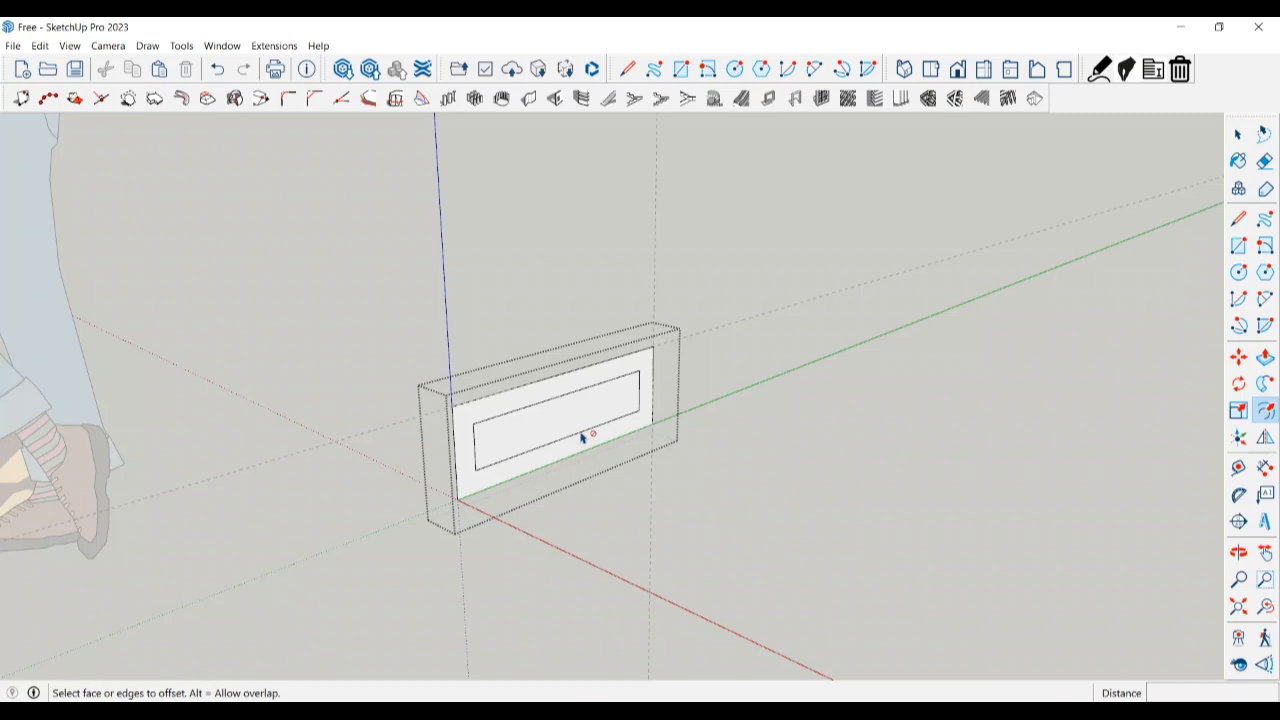
{"action": "scroll", "coordinate": [580, 445], "scroll_direction": "up", "scroll_amount": 1}
{"action": "middle_click_drag", "start_coordinate": [577, 447], "coordinate": [517, 460]}
{"action": "key", "text": "space"}
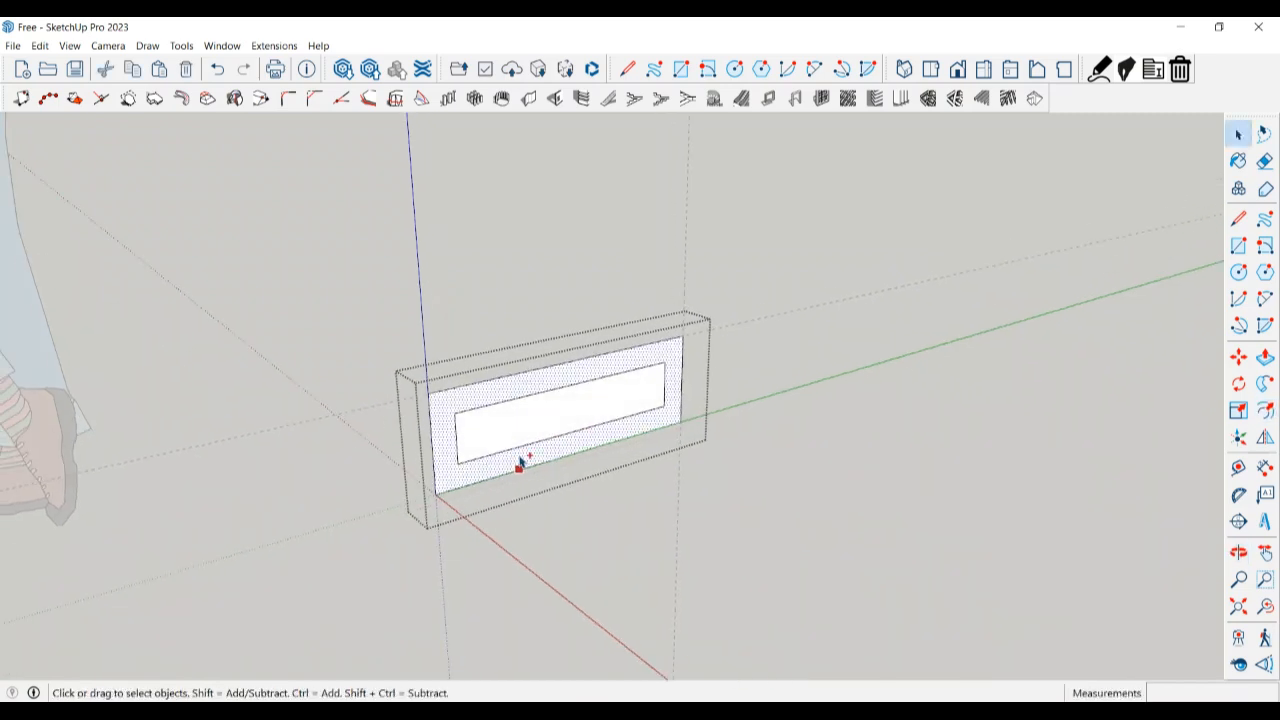
{"action": "key", "text": "ctrl+z"}
- Offset the rectangular face's outline inward to form a narrow, even border around it
{"action": "left_click", "coordinate": [1265, 410]}
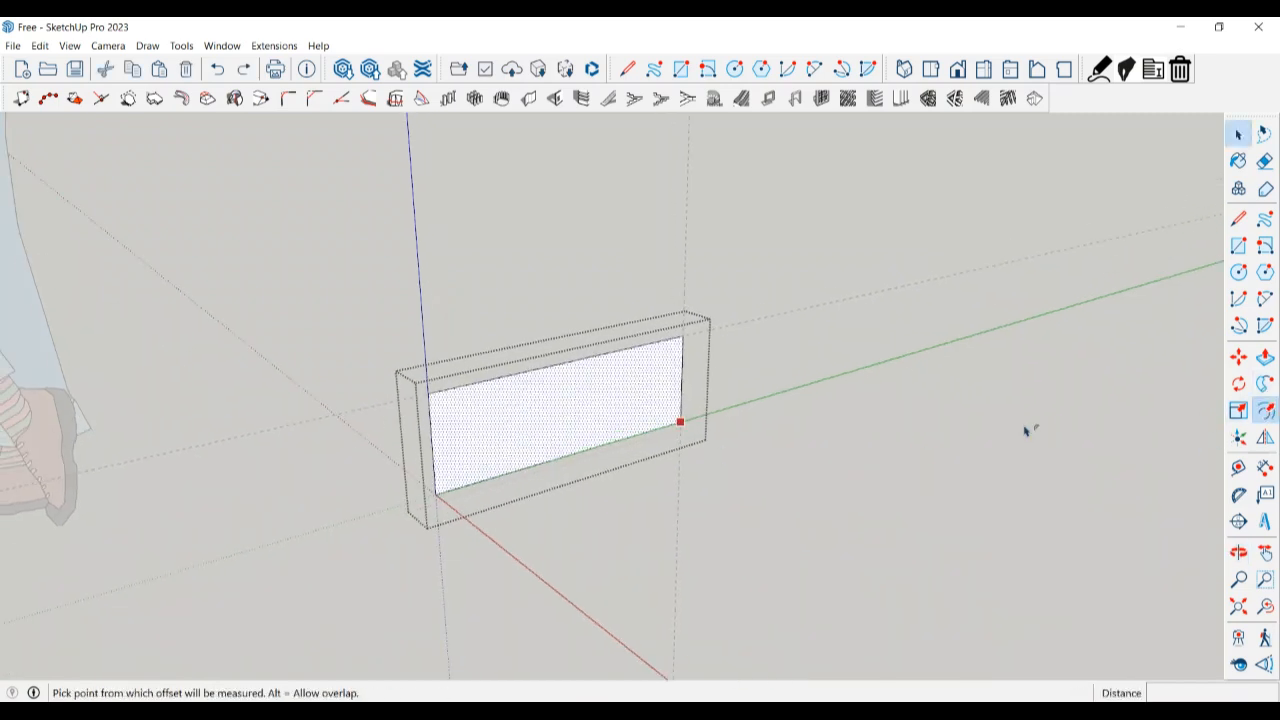
{"action": "left_click", "coordinate": [593, 447]}
{"action": "type", "text": "2"}
{"action": "key", "text": "Return"}
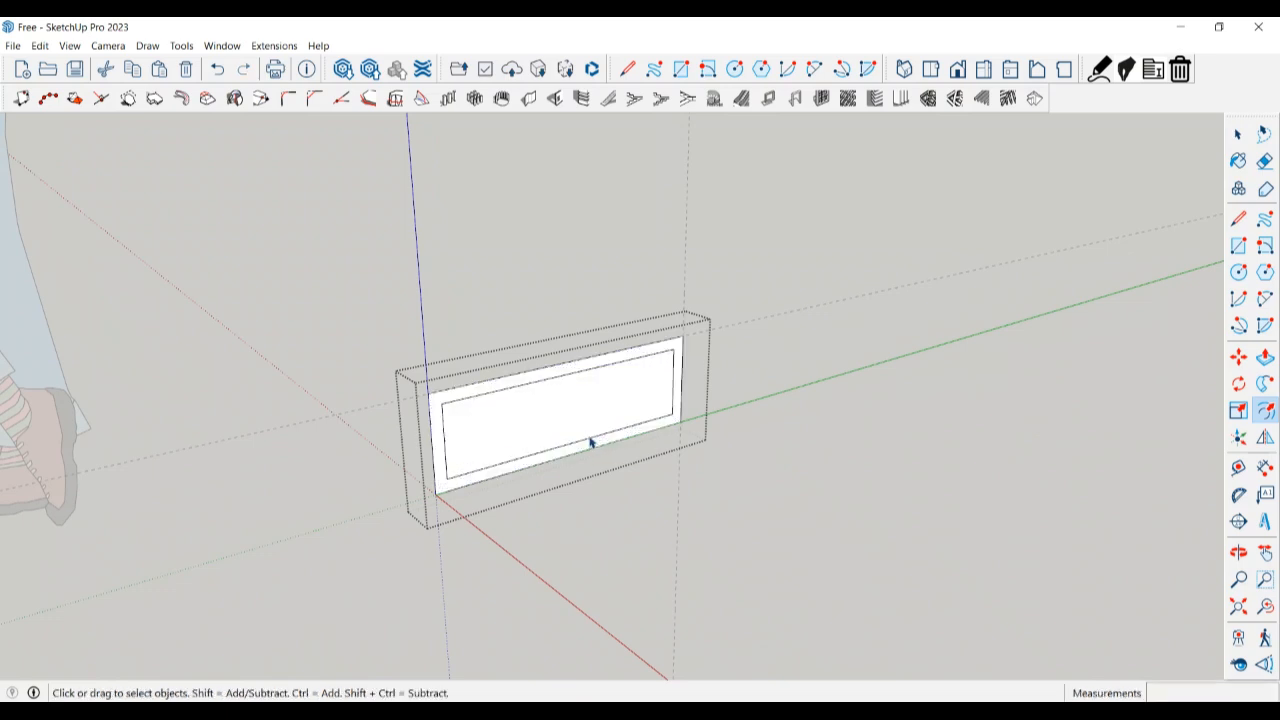
{"action": "middle_click_drag", "start_coordinate": [589, 440], "coordinate": [523, 463]}
{"action": "key", "text": "space"}
{"action": "key", "text": "p"}
{"action": "left_click", "coordinate": [562, 418]}
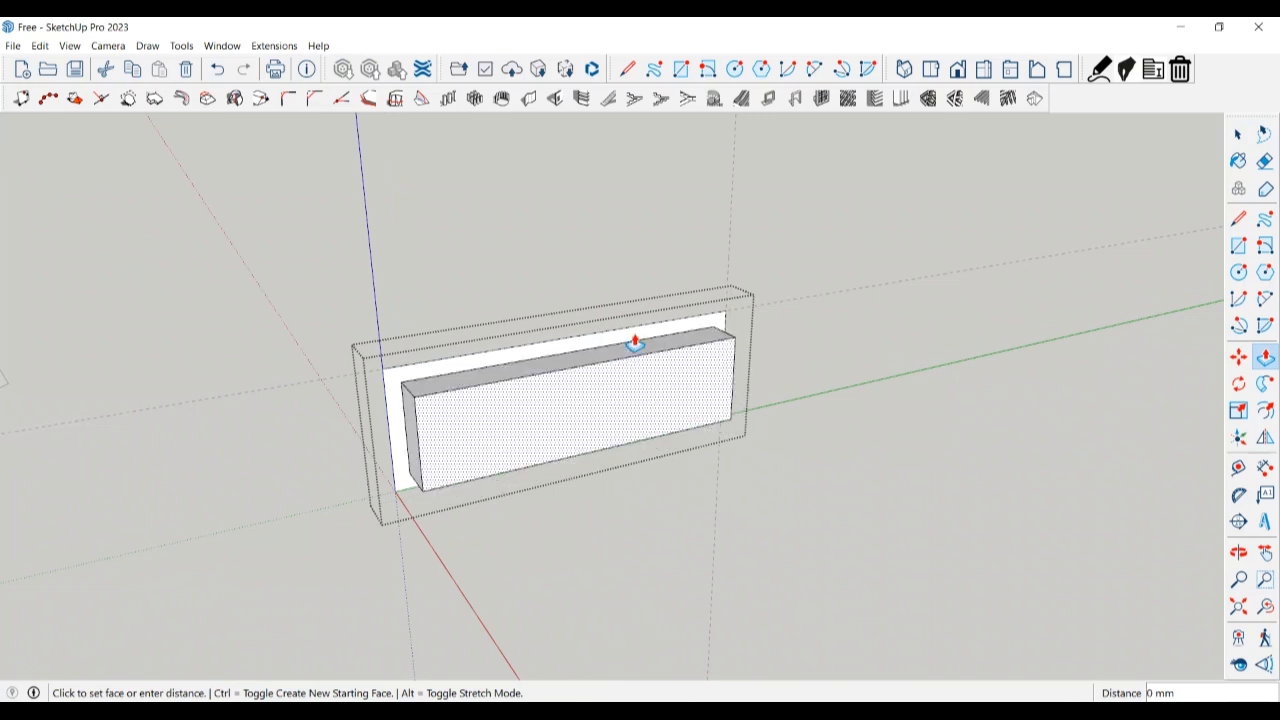
{"action": "key", "text": "Escape"}
- Remove the inner face of the offset rectangle, leaving an open frame
{"action": "middle_click_drag", "start_coordinate": [614, 371], "coordinate": [579, 428]}
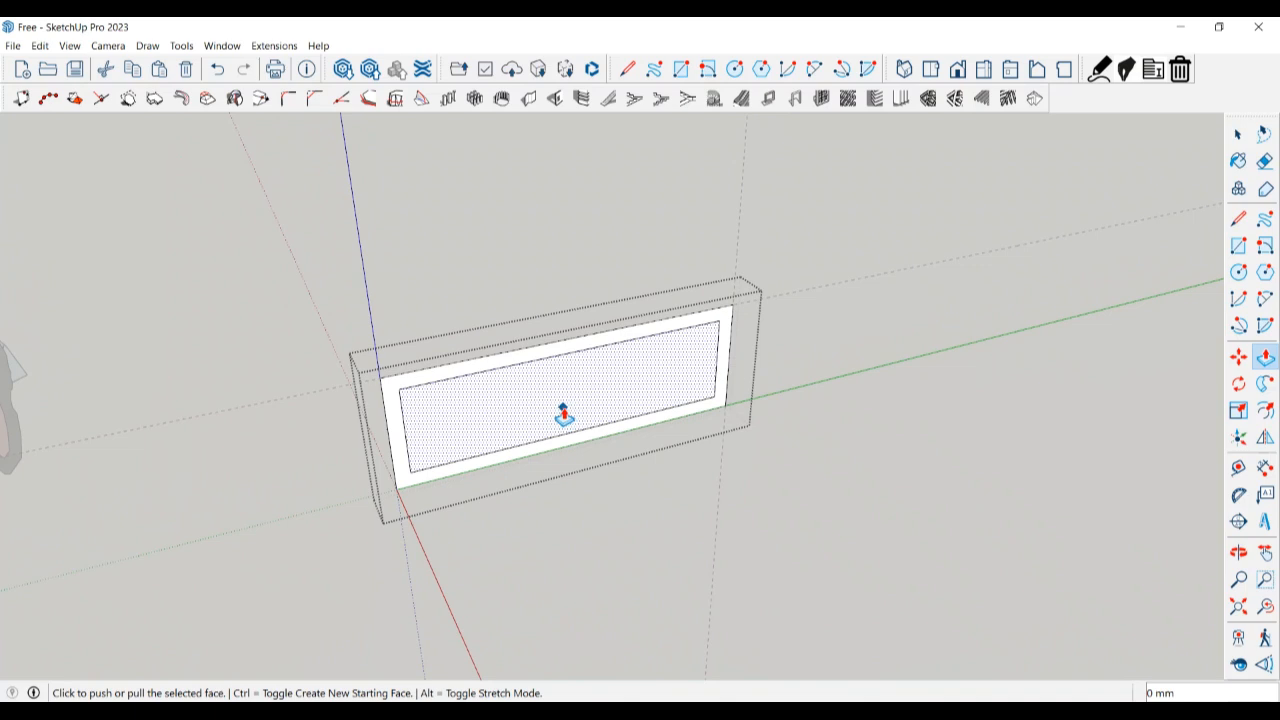
{"action": "left_click", "coordinate": [105, 68]}
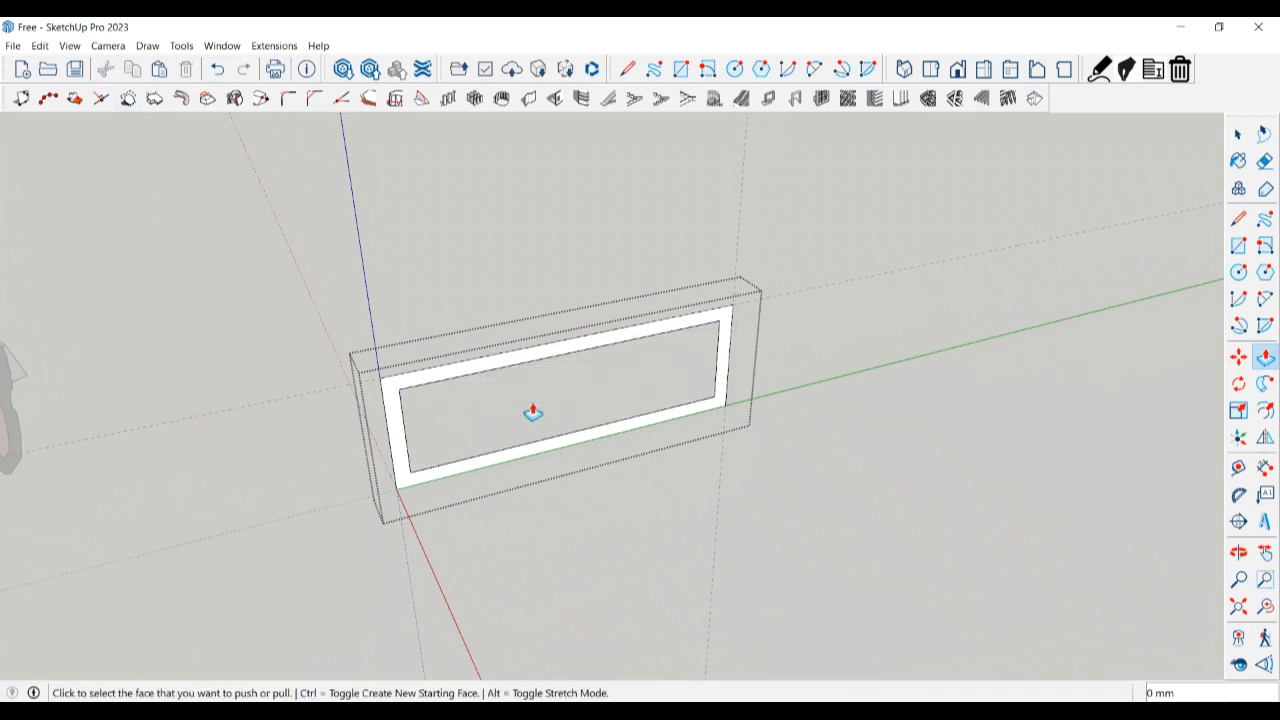
{"action": "key", "text": "space"}
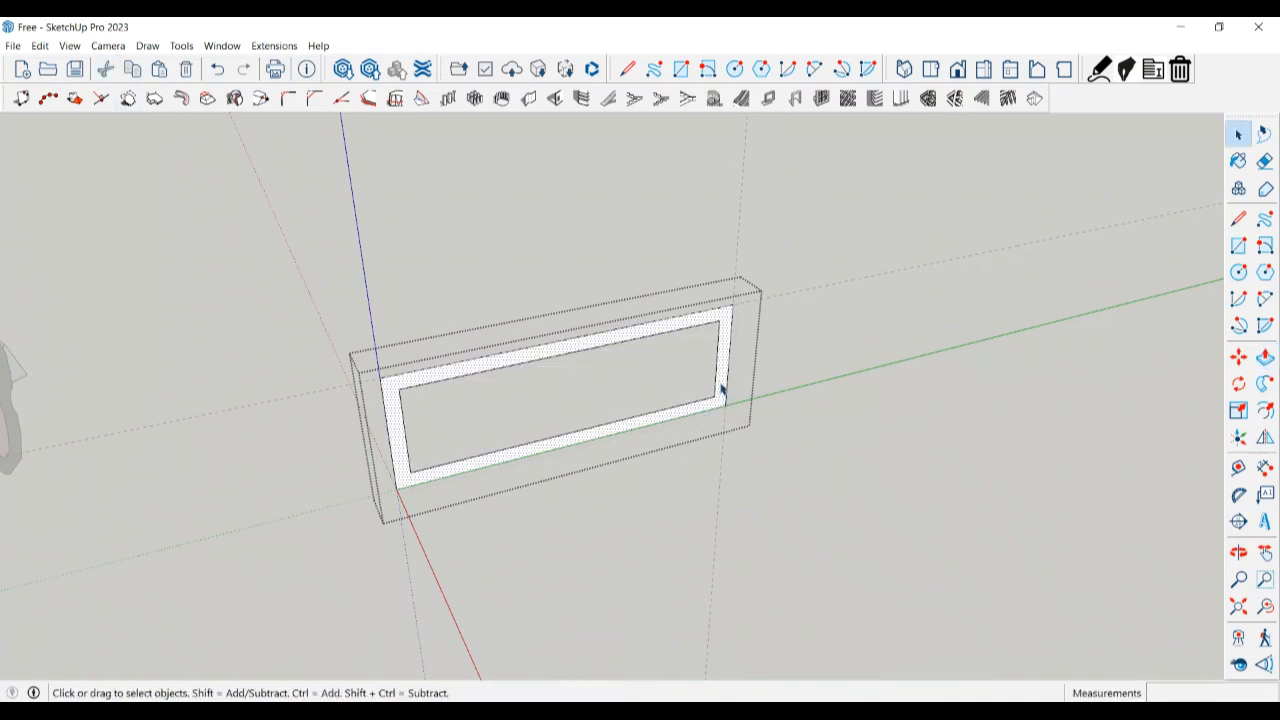
- Extrude the frame's border face by 25 mm with Push/Pull
{"action": "key", "text": "p"}
{"action": "left_click", "coordinate": [721, 389]}
{"action": "type", "text": "2"}
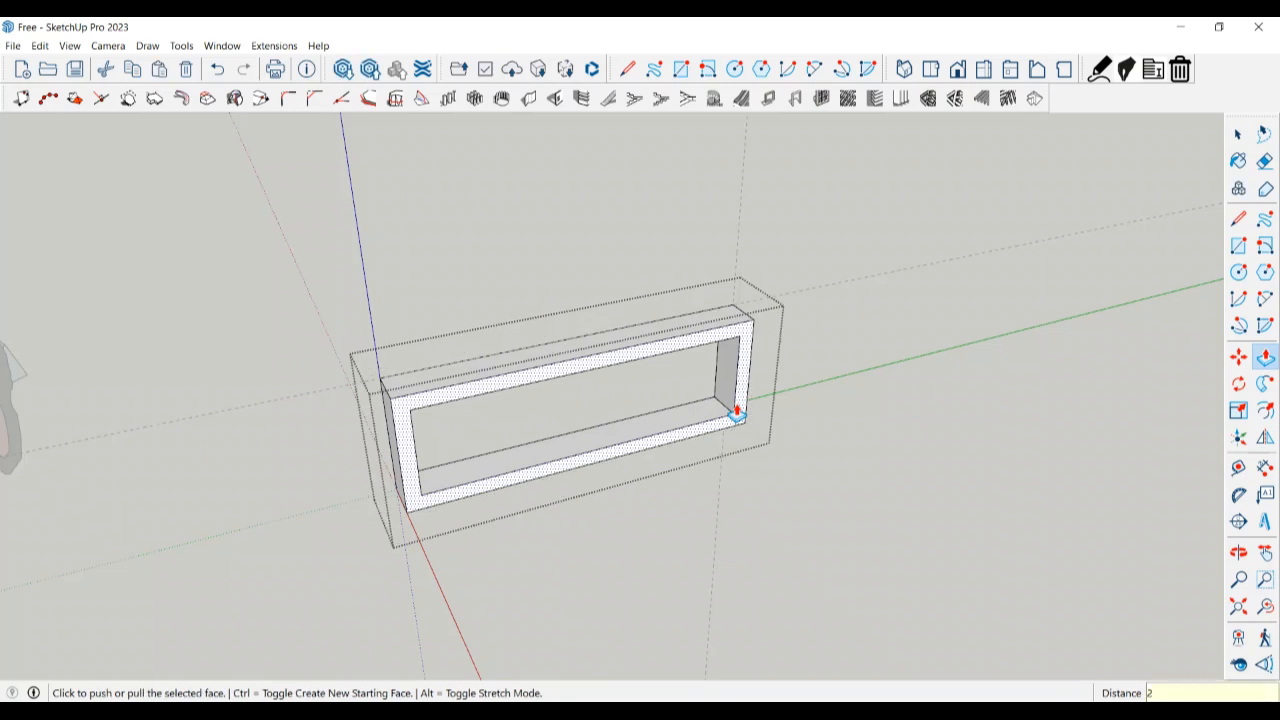
{"action": "type", "text": "5"}
{"action": "key", "text": "Return"}
{"action": "key", "text": "space"}
{"action": "scroll", "coordinate": [628, 456], "scroll_direction": "down", "scroll_amount": 1}
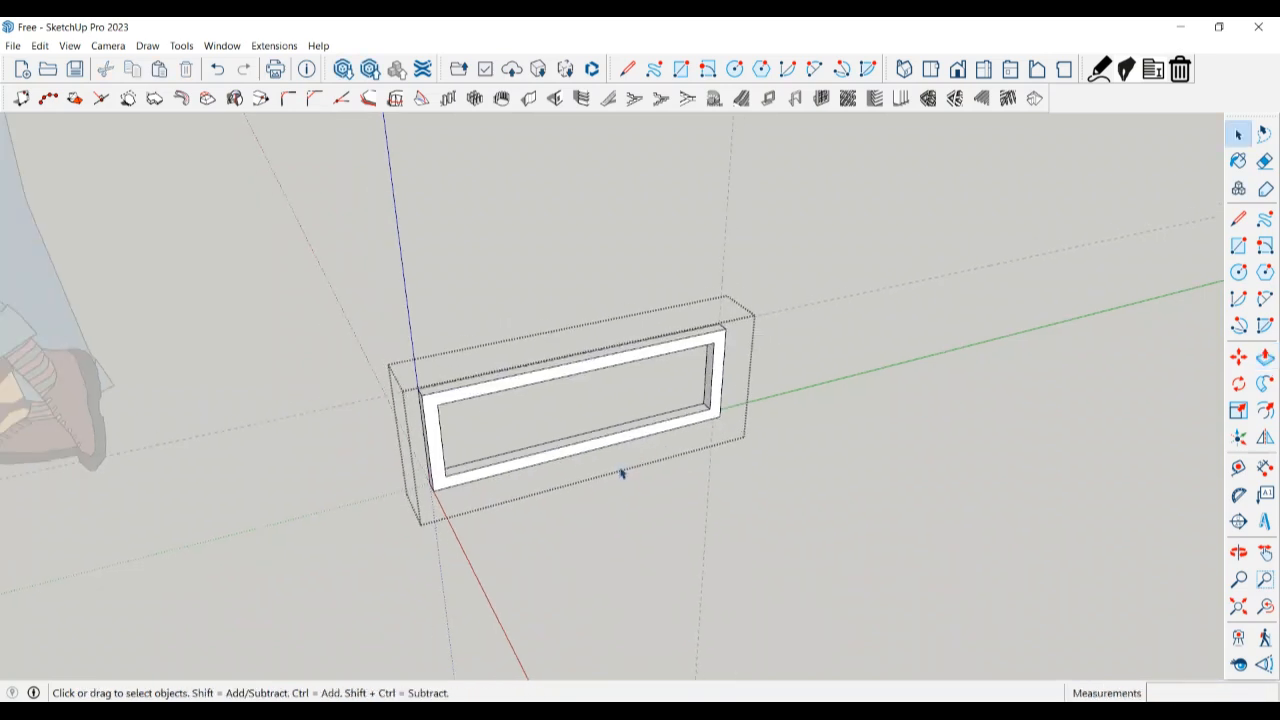
- Add a vertical guide through the midpoint of the frame's long upper rail, parallel to the short outer edge
{"action": "middle_click_drag", "start_coordinate": [615, 492], "coordinate": [471, 418]}
{"action": "scroll", "coordinate": [449, 373], "scroll_direction": "up", "scroll_amount": 4}
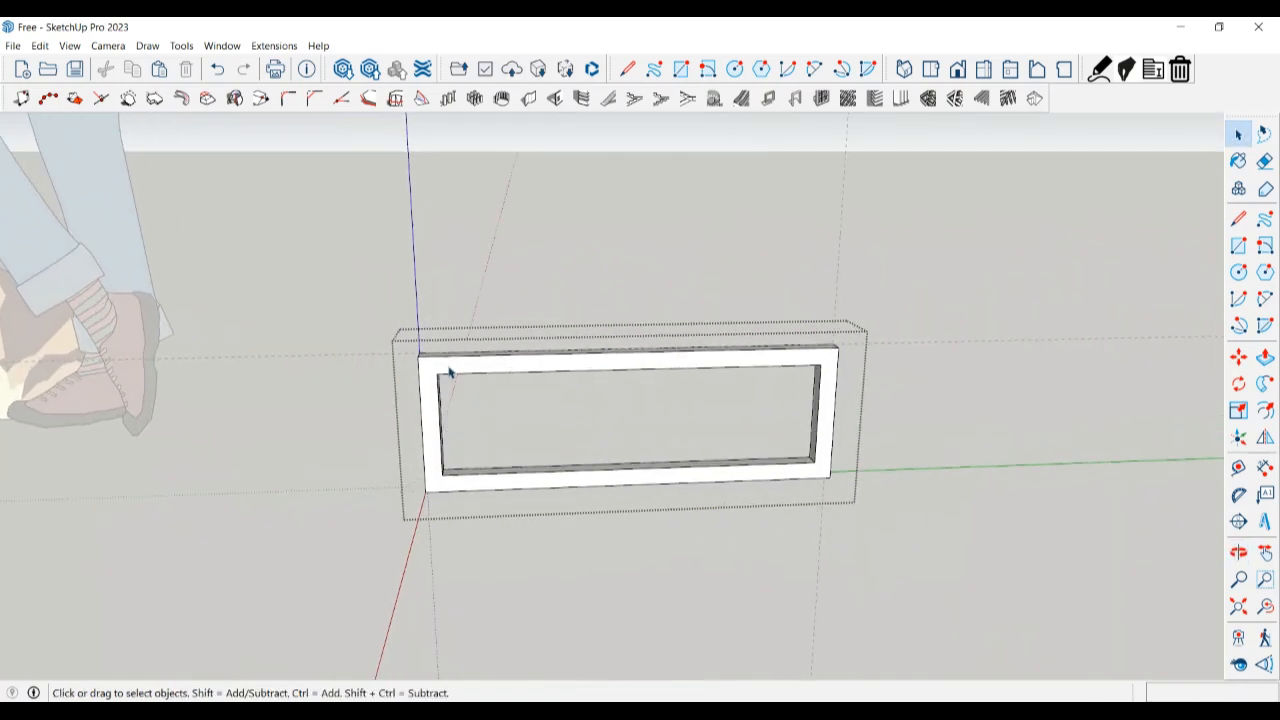
{"action": "middle_click_drag", "start_coordinate": [449, 371], "coordinate": [469, 377]}
{"action": "key", "text": "t"}
{"action": "scroll", "coordinate": [429, 358], "scroll_direction": "up", "scroll_amount": 3}
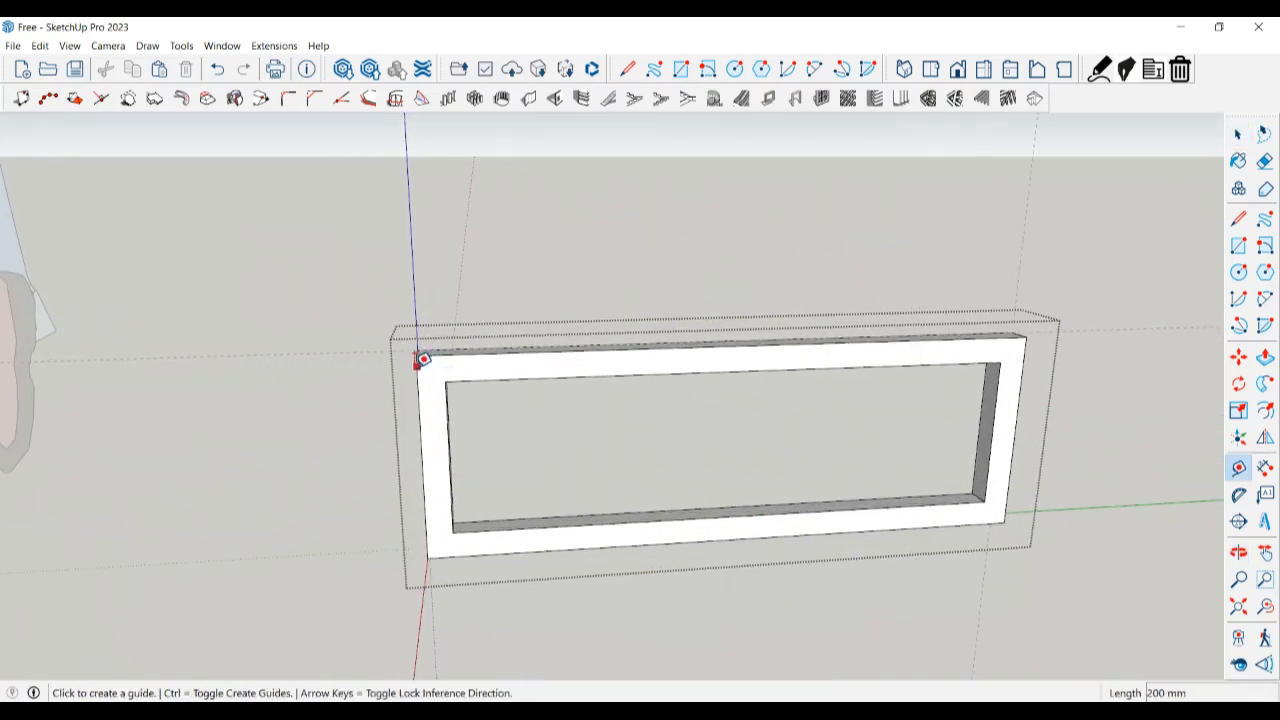
{"action": "left_click", "coordinate": [417, 372]}
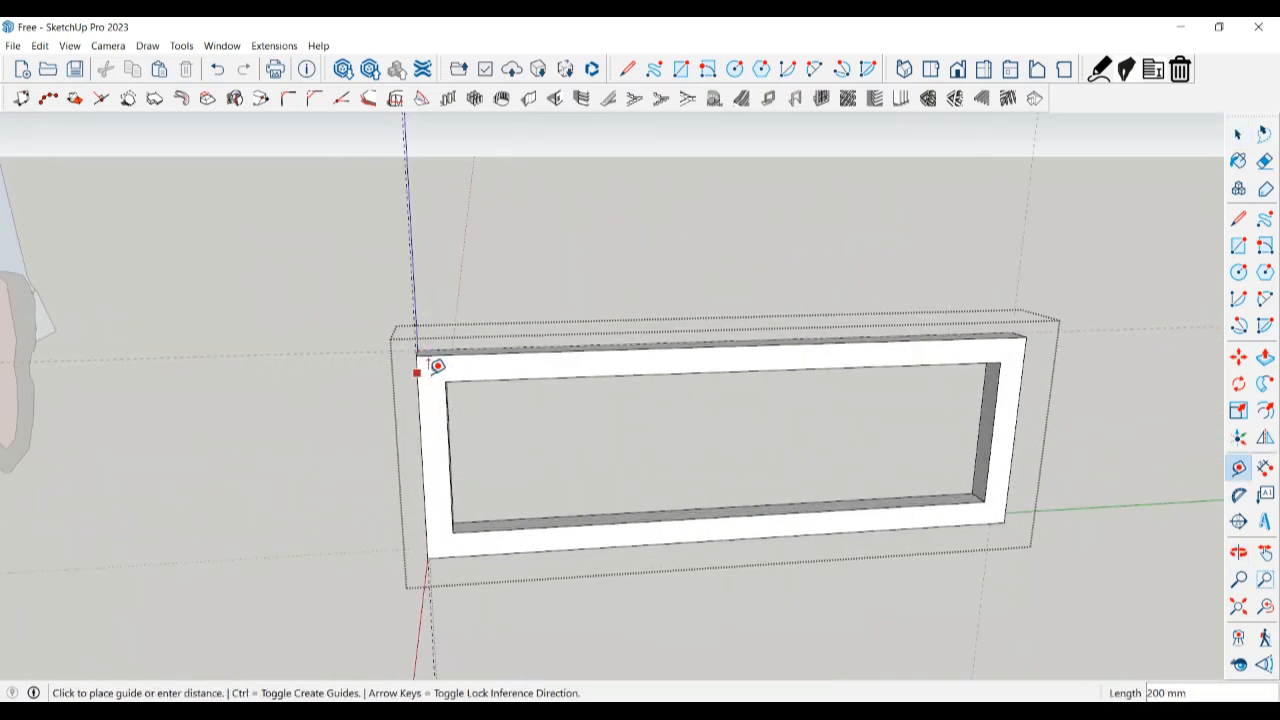
{"action": "left_click", "coordinate": [736, 363]}
- Add a horizontal guide along the inner edge of the frame's upper rail
{"action": "scroll", "coordinate": [736, 387], "scroll_direction": "up", "scroll_amount": 1}
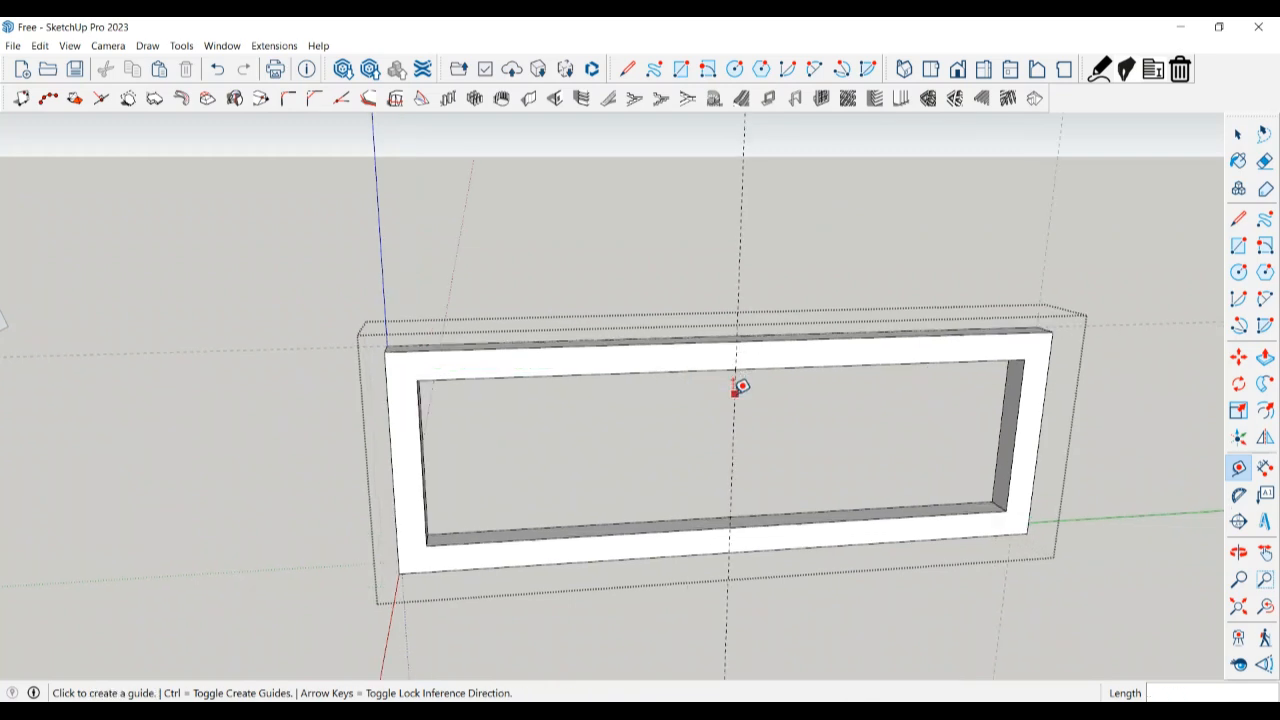
{"action": "scroll", "coordinate": [735, 409], "scroll_direction": "up", "scroll_amount": 2}
{"action": "scroll", "coordinate": [740, 404], "scroll_direction": "down", "scroll_amount": 2}
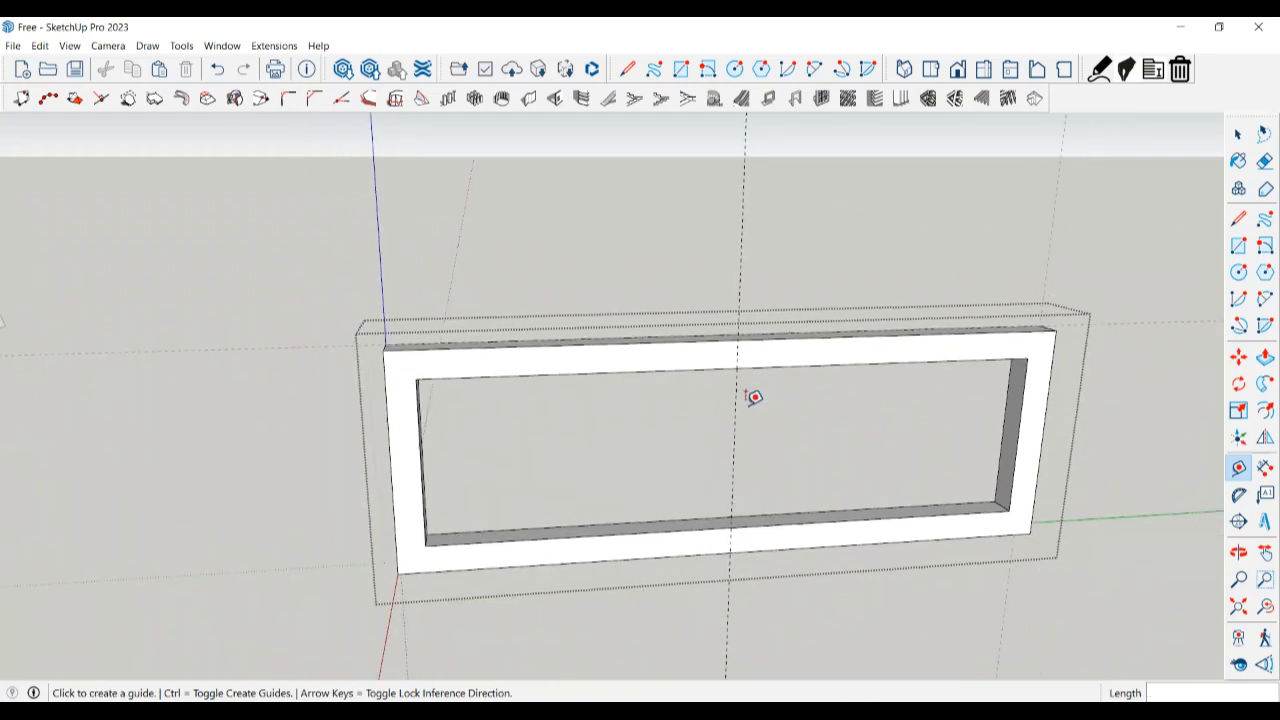
{"action": "left_click", "coordinate": [751, 366]}
{"action": "left_click", "coordinate": [751, 366]}
{"action": "scroll", "coordinate": [752, 403], "scroll_direction": "up", "scroll_amount": 1}
{"action": "key", "text": "space"}
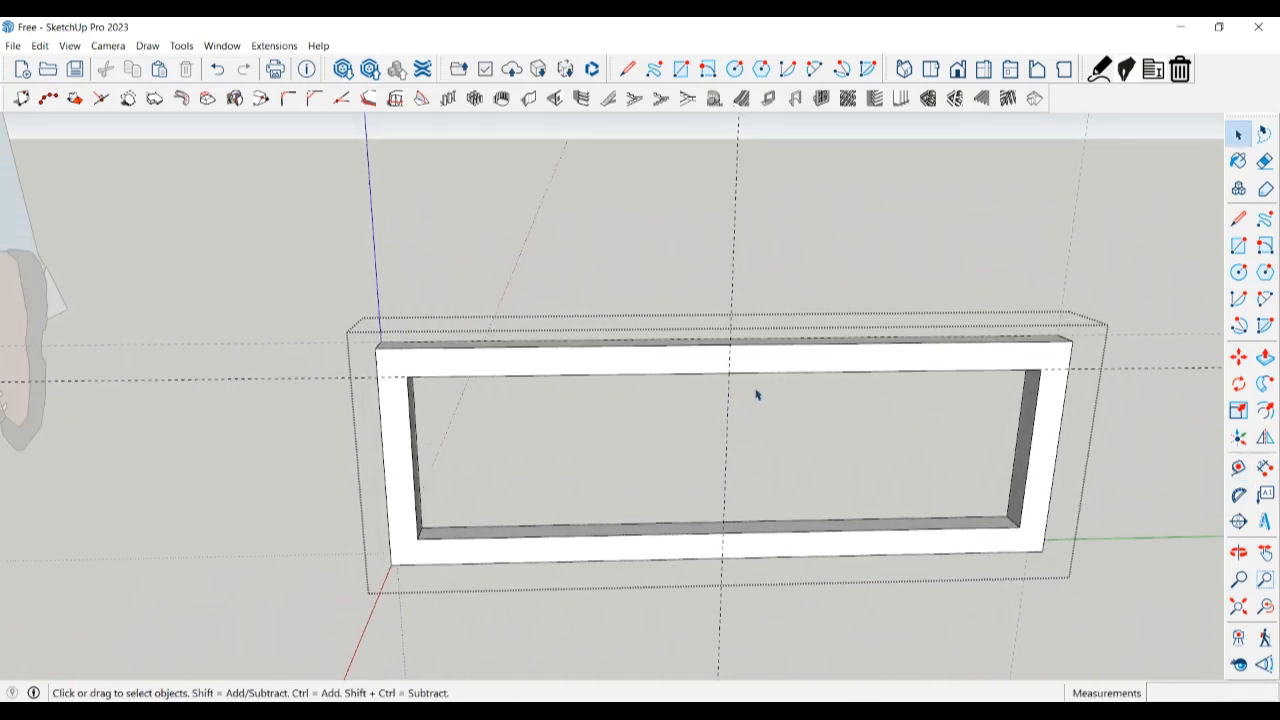
{"action": "key", "text": "t"}
{"action": "left_click", "coordinate": [750, 362]}
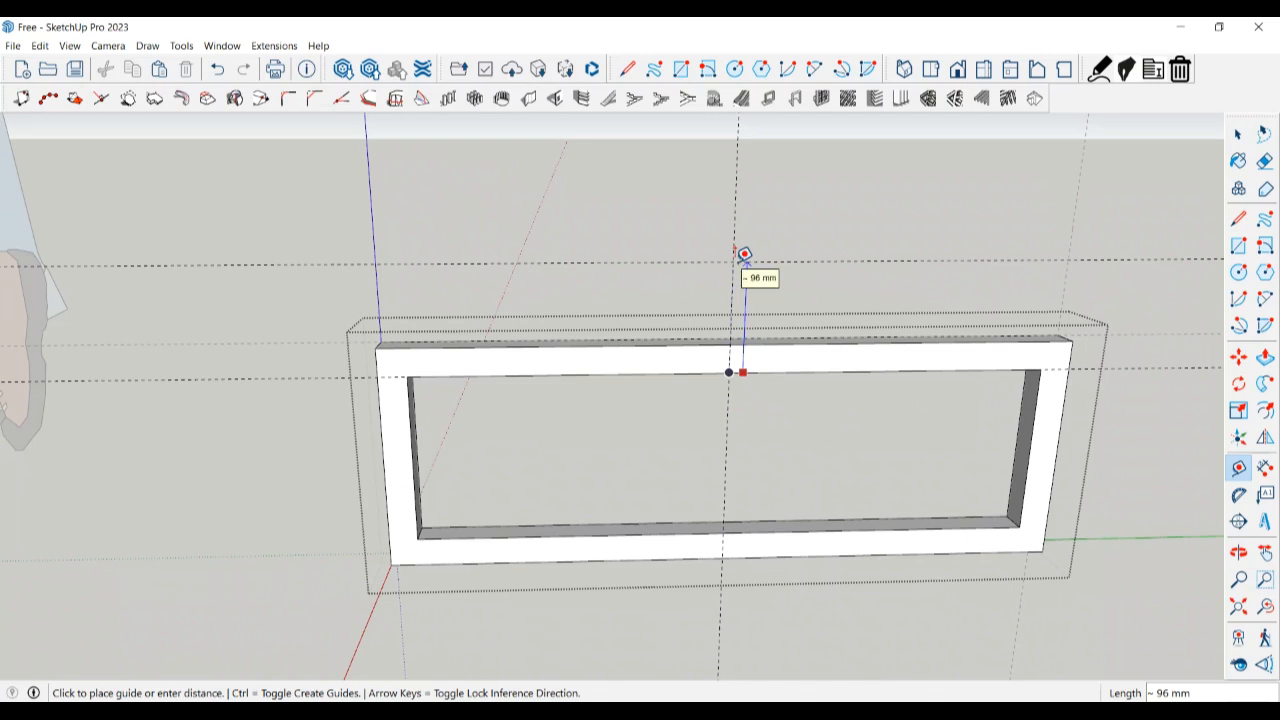
{"action": "type", "text": "200"}
{"action": "key", "text": "Return"}
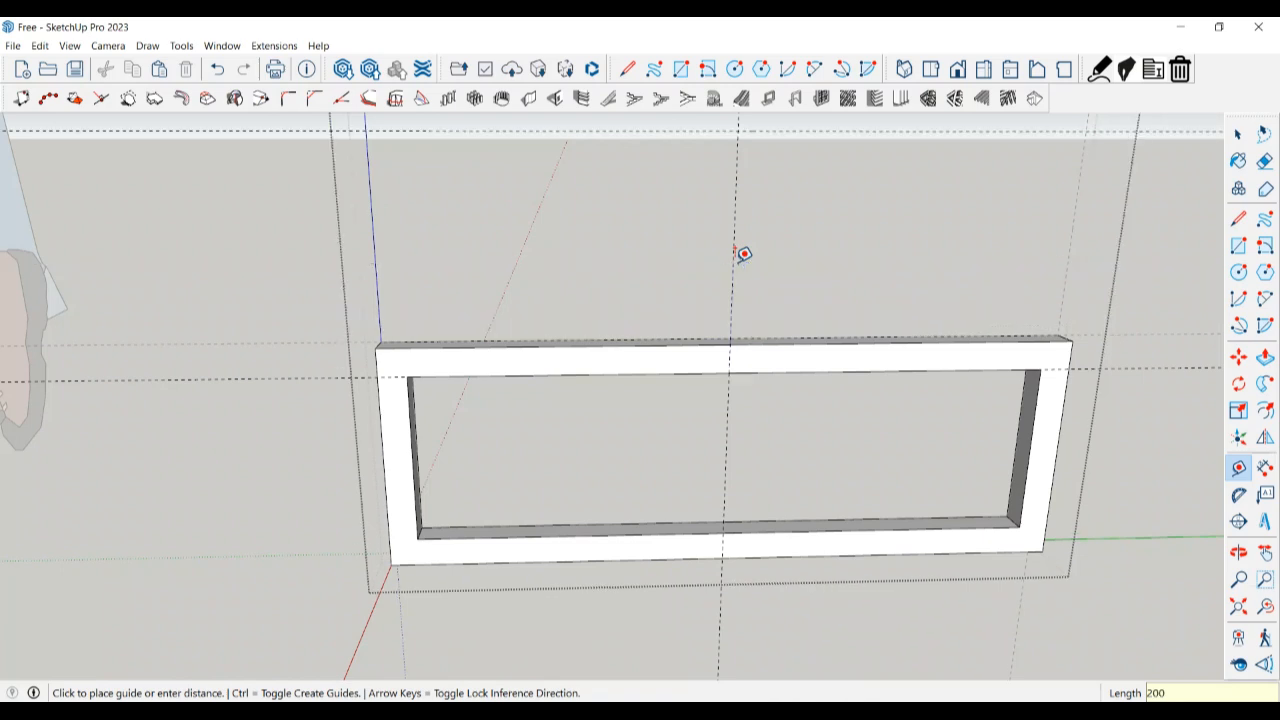
{"action": "scroll", "coordinate": [771, 380], "scroll_direction": "down", "scroll_amount": 3}
{"action": "key", "text": "ctrl+z"}
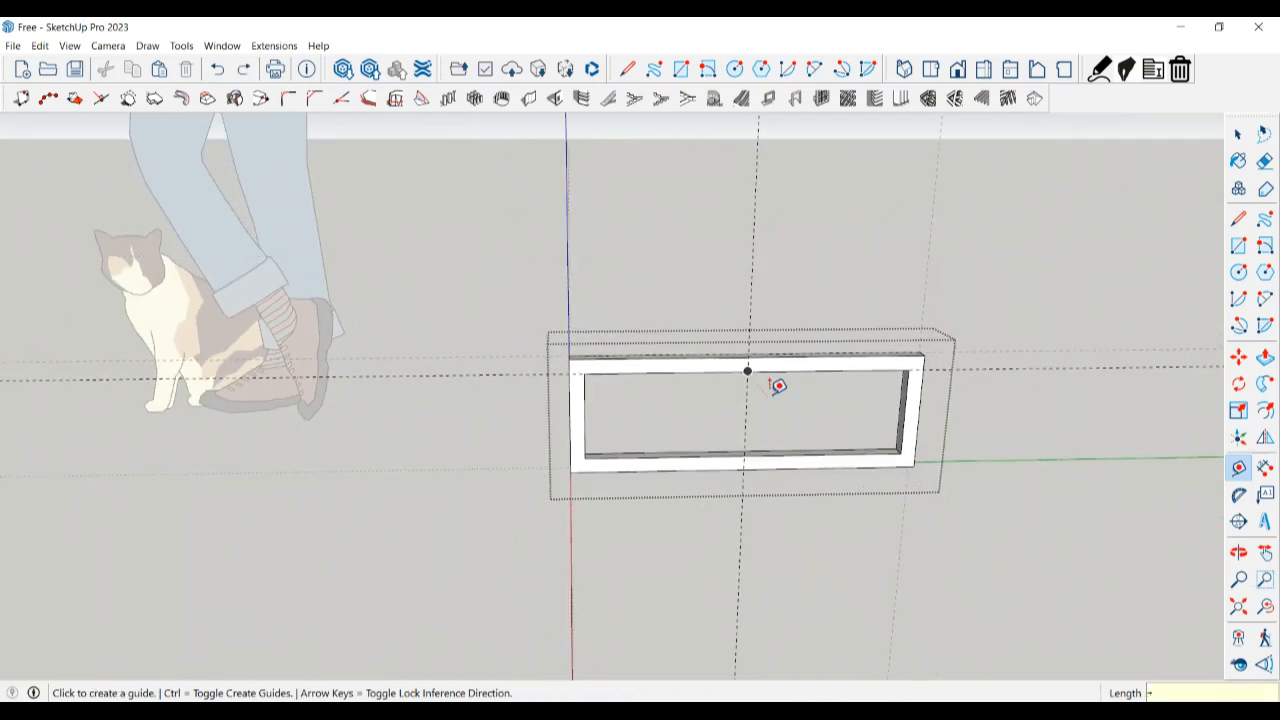
- Add a horizontal guide 150 mm above the inner edge of the frame's upper rail
{"action": "scroll", "coordinate": [773, 380], "scroll_direction": "up", "scroll_amount": 2}
{"action": "left_click", "coordinate": [763, 364]}
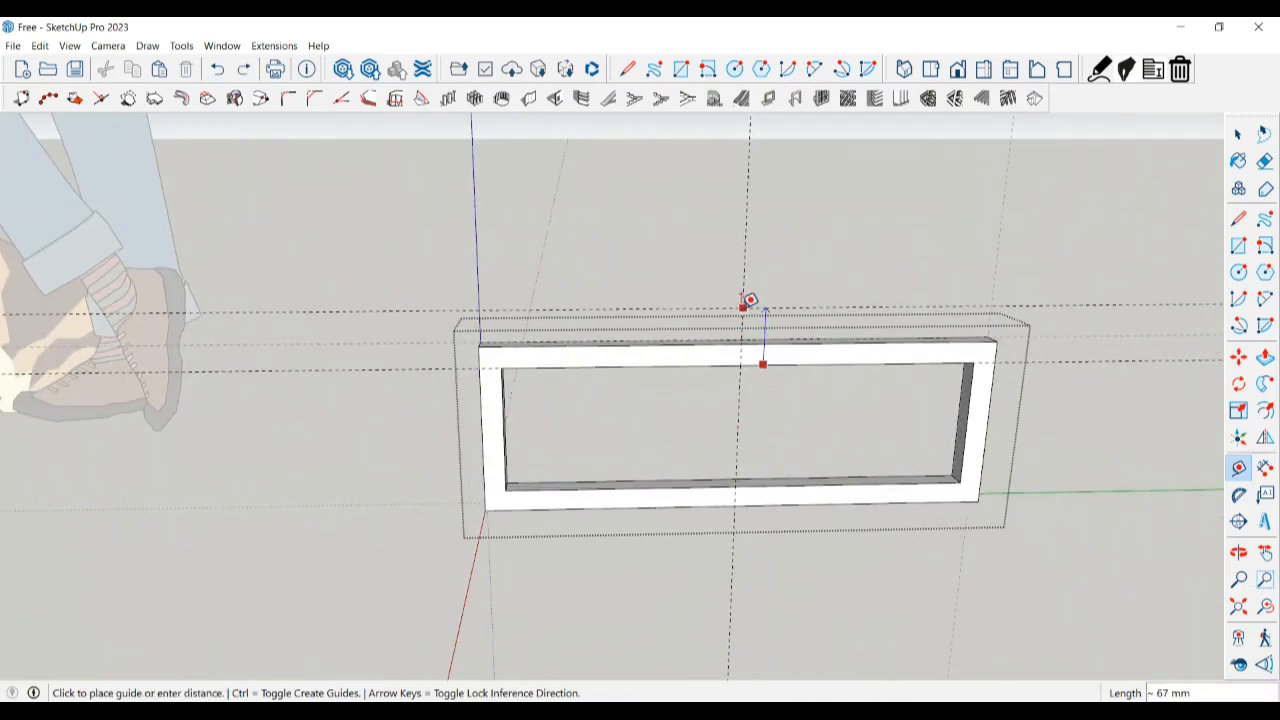
{"action": "type", "text": "150"}
{"action": "key", "text": "Return"}
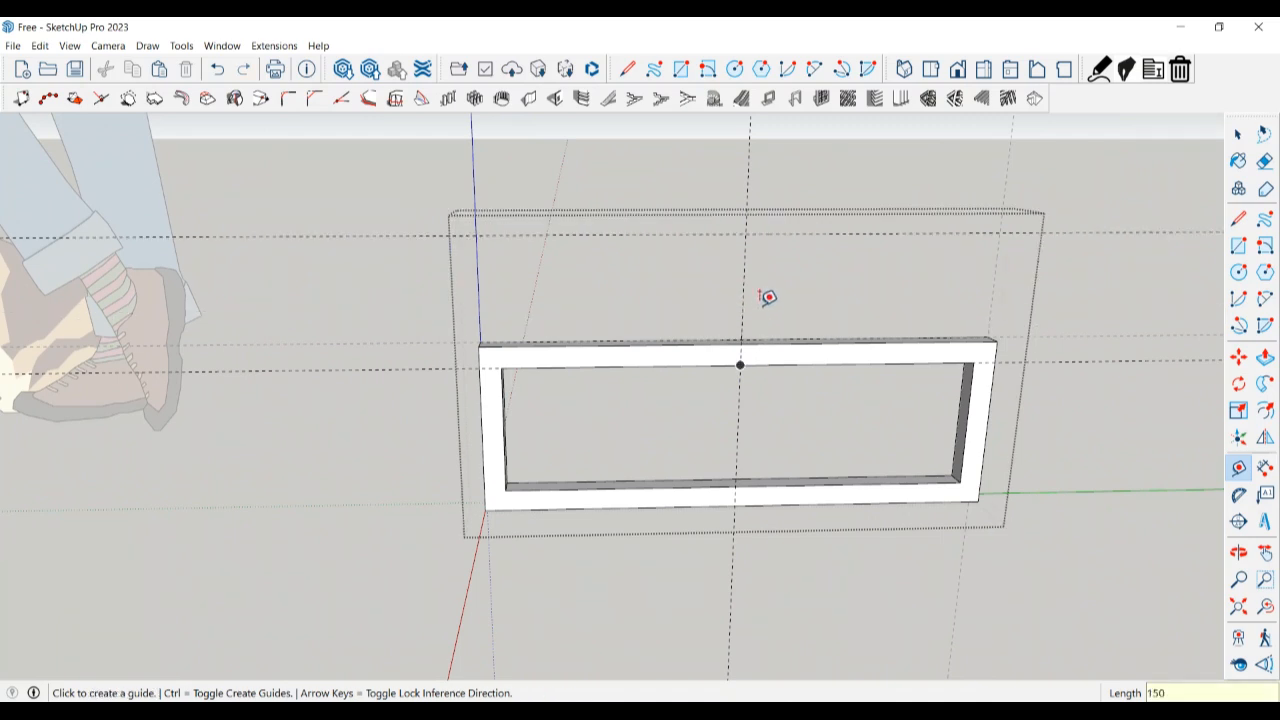
- Add a horizontal guide a short distance below the upper rail's inner edge, inside the frame opening
{"action": "mouse_move", "coordinate": [762, 396]}
{"action": "middle_mouse_down"}
{"action": "mouse_move", "coordinate": [749, 394]}
{"action": "mouse_move", "coordinate": [764, 372]}
{"action": "middle_mouse_up"}
{"action": "scroll", "coordinate": [764, 372], "scroll_direction": "up", "scroll_amount": 1}
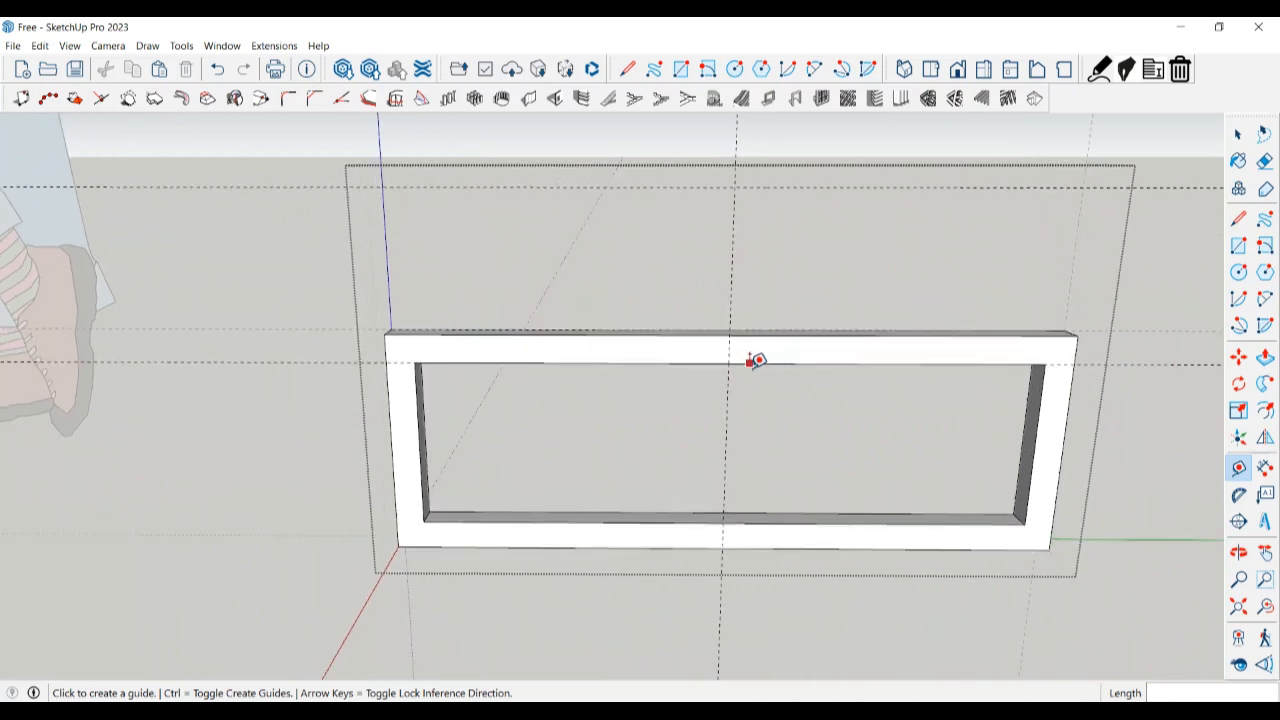
{"action": "left_click", "coordinate": [749, 361]}
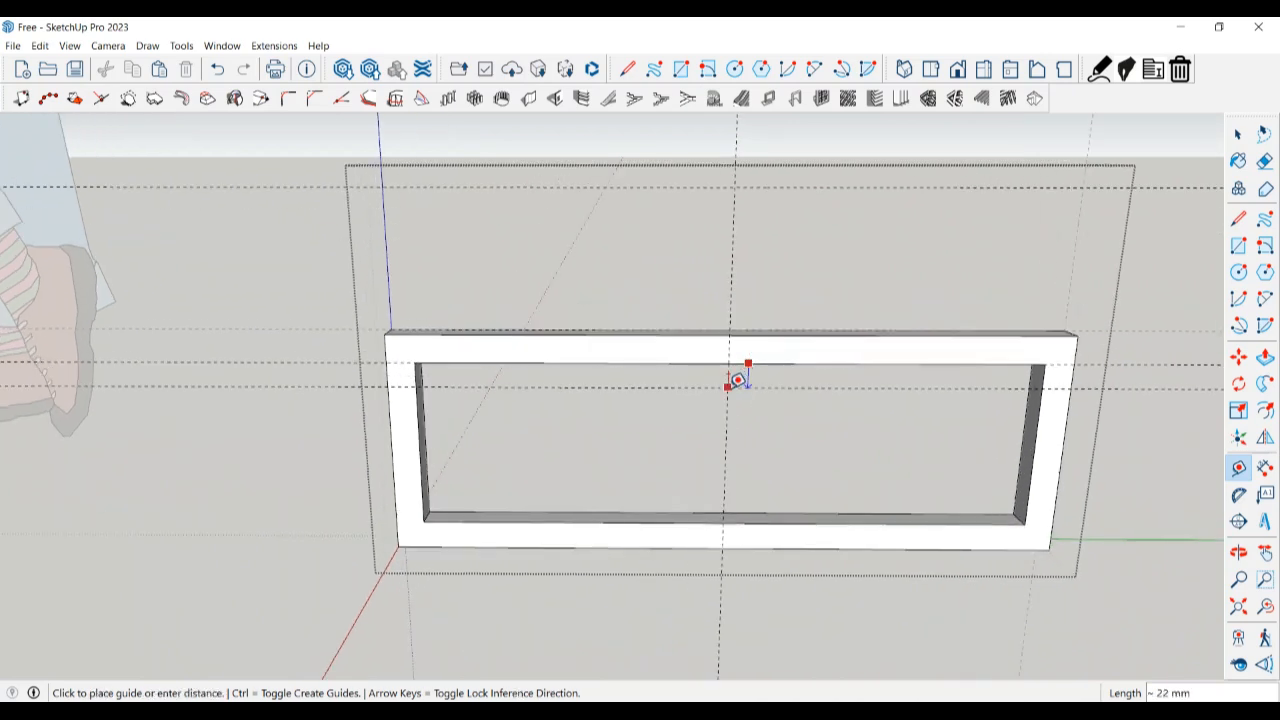
{"action": "left_click", "coordinate": [737, 379]}
- Add a second vertical guide 25 mm from the centre guide, on the side nearer the blue axis
{"action": "scroll", "coordinate": [726, 414], "scroll_direction": "up", "scroll_amount": 2}
{"action": "left_click", "coordinate": [728, 399]}
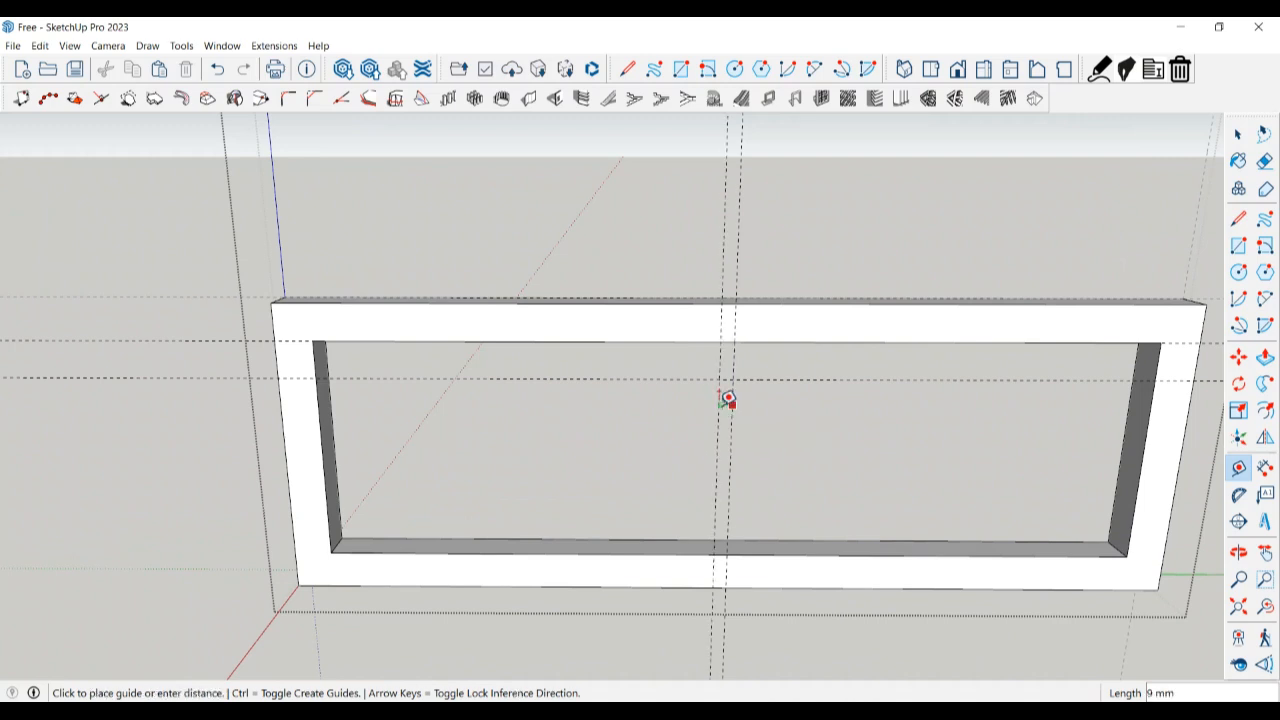
{"action": "left_click", "coordinate": [726, 399]}
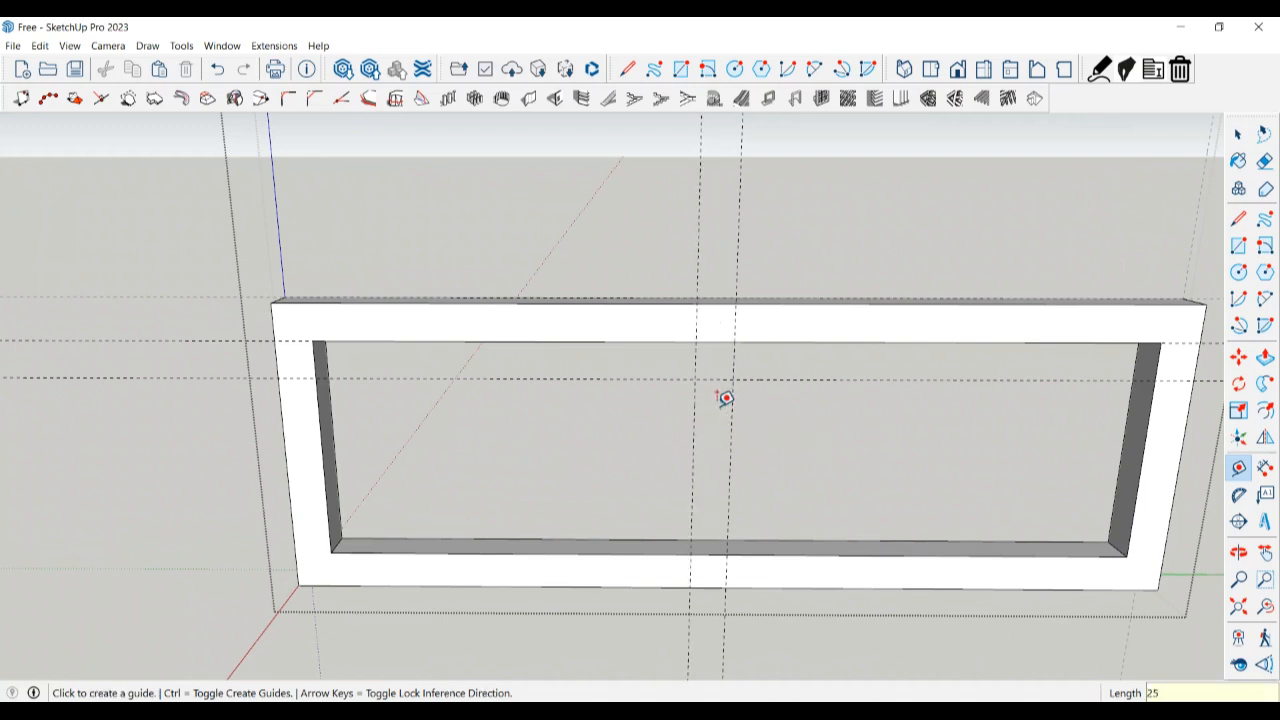
{"action": "scroll", "coordinate": [734, 471], "scroll_direction": "down", "scroll_amount": 3}
{"action": "middle_click_drag", "start_coordinate": [751, 463], "coordinate": [718, 479]}
{"action": "key", "text": "space"}
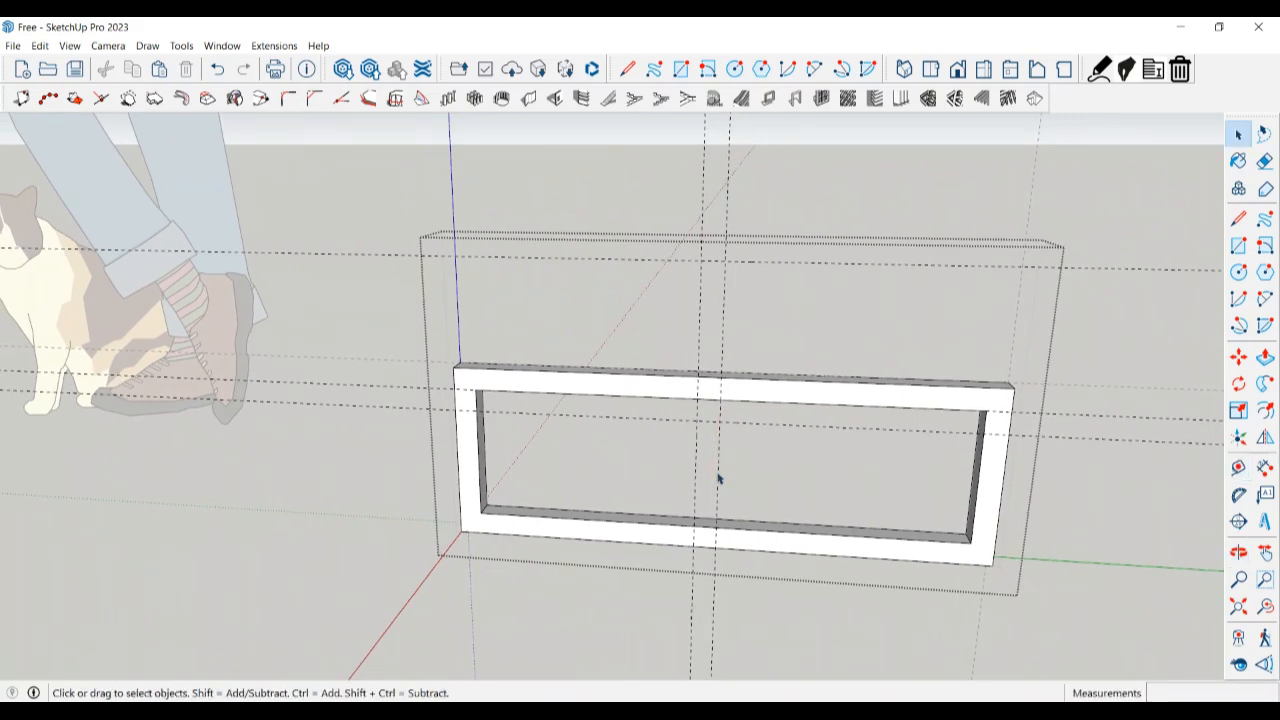
- Draw a narrow vertical rectangle between the two vertical guides, from the highest horizontal guide down to the lowest one
{"action": "key", "text": "l"}
{"action": "key", "text": "space"}
{"action": "key", "text": "r"}
{"action": "middle_click_drag", "start_coordinate": [686, 336], "coordinate": [666, 234]}
{"action": "left_click", "coordinate": [686, 238]}
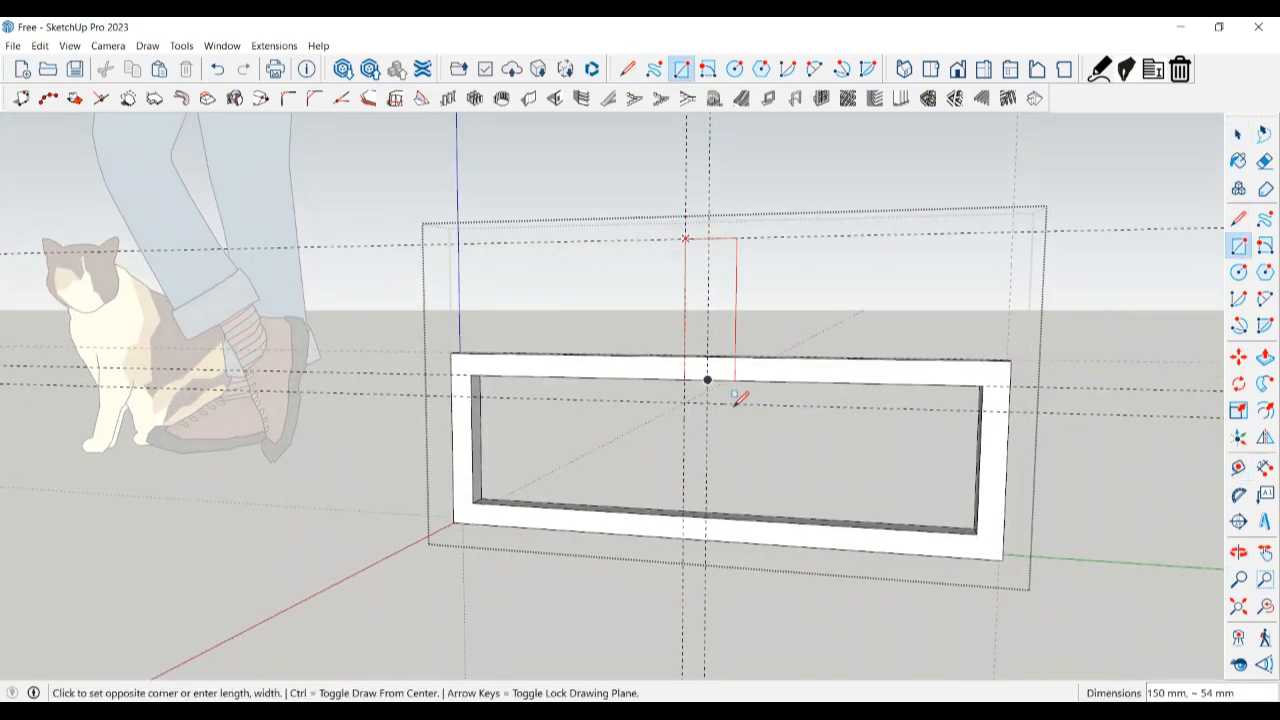
{"action": "left_click", "coordinate": [707, 392]}
- Remove the unwanted face filling the frame opening around the new strip
{"action": "middle_click_drag", "start_coordinate": [707, 392], "coordinate": [780, 482]}
{"action": "key", "text": "space"}
{"action": "left_click", "coordinate": [780, 482]}
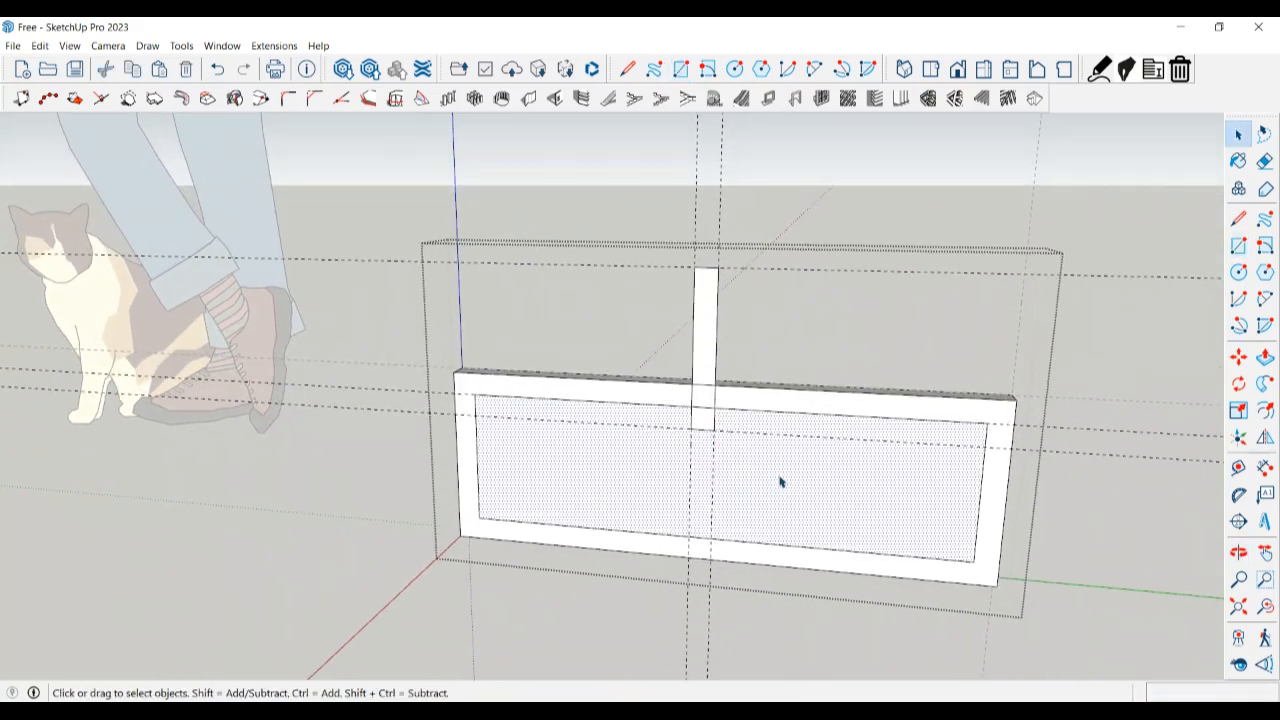
{"action": "left_click", "coordinate": [105, 68]}
- Add a horizontal guide 25 mm below the strip's top edge
{"action": "middle_click_drag", "start_coordinate": [651, 466], "coordinate": [628, 405]}
{"action": "key", "text": "t"}
{"action": "scroll", "coordinate": [640, 323], "scroll_direction": "up", "scroll_amount": 2}
{"action": "left_click", "coordinate": [650, 290]}
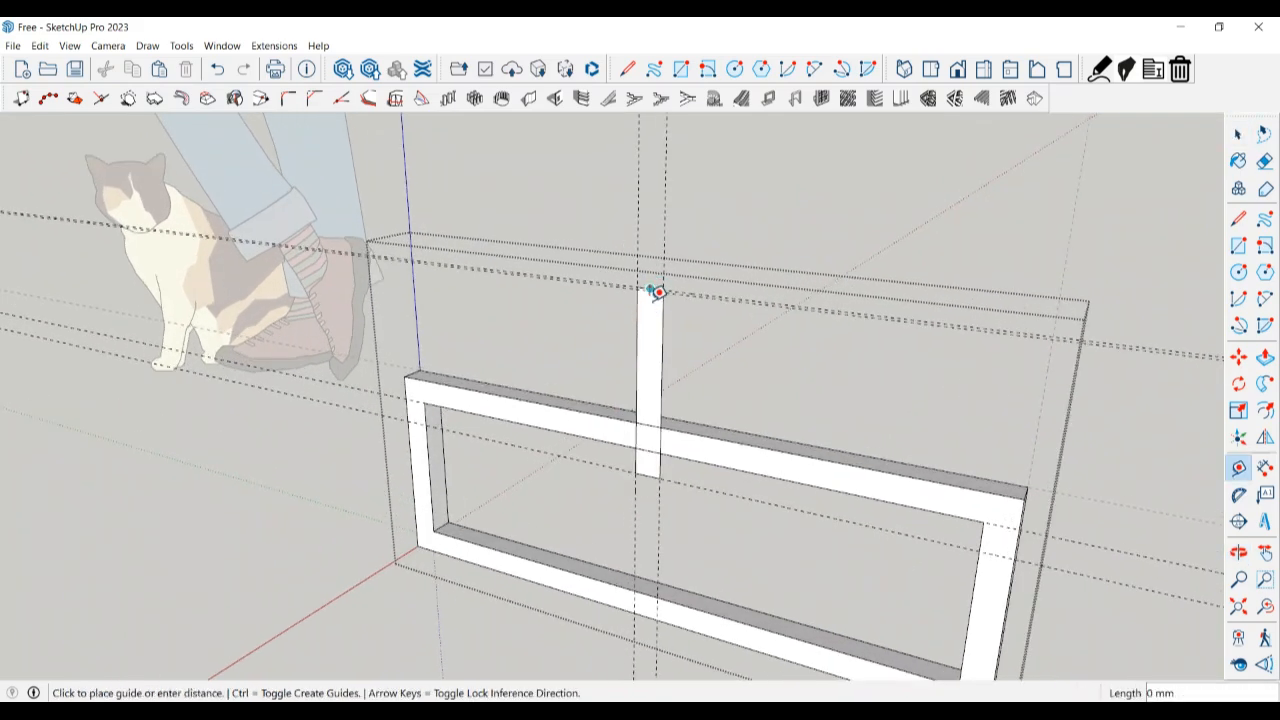
{"action": "key", "text": "Escape"}
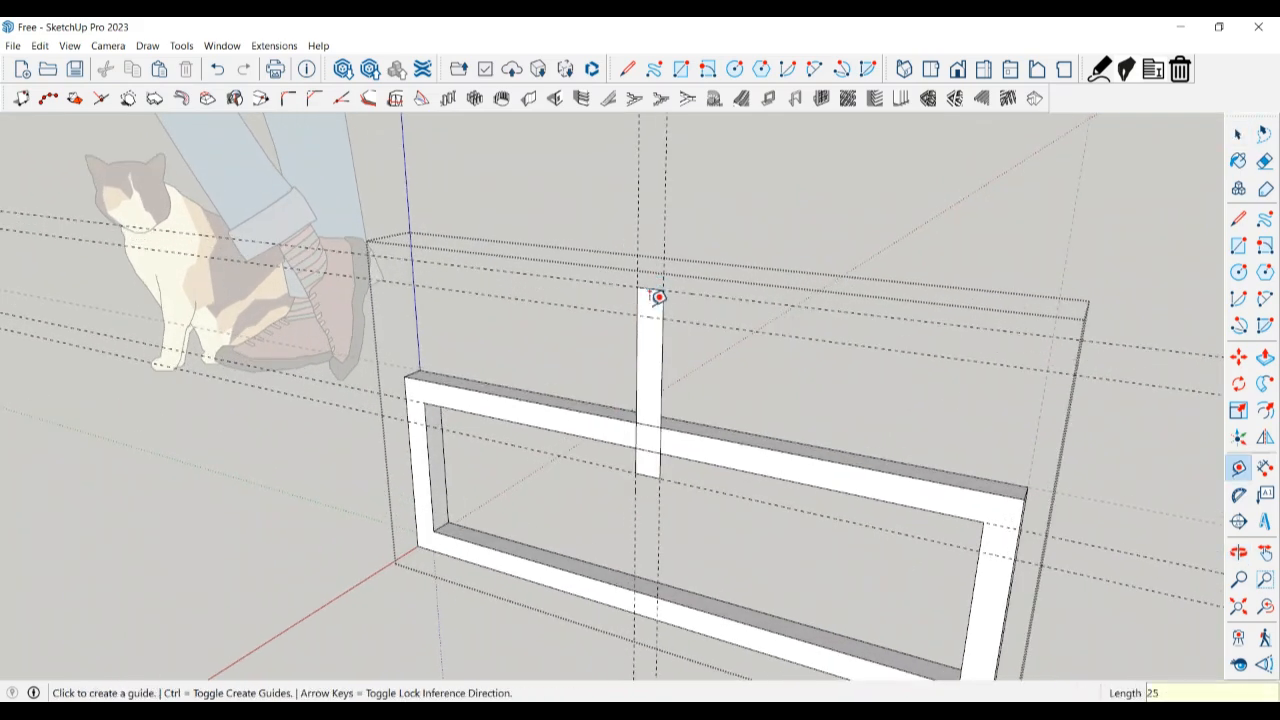
- Draw a line across the strip along the guide just below its top edge
{"action": "key", "text": "space"}
{"action": "scroll", "coordinate": [652, 305], "scroll_direction": "up", "scroll_amount": 2}
{"action": "key", "text": "l"}
{"action": "left_click", "coordinate": [668, 320]}
{"action": "key", "text": "space"}
- Erase both vertical guides, the two guides near the strip's top and the one at its lower end
{"action": "middle_click_drag", "start_coordinate": [634, 323], "coordinate": [583, 484]}
{"action": "key", "text": "e"}
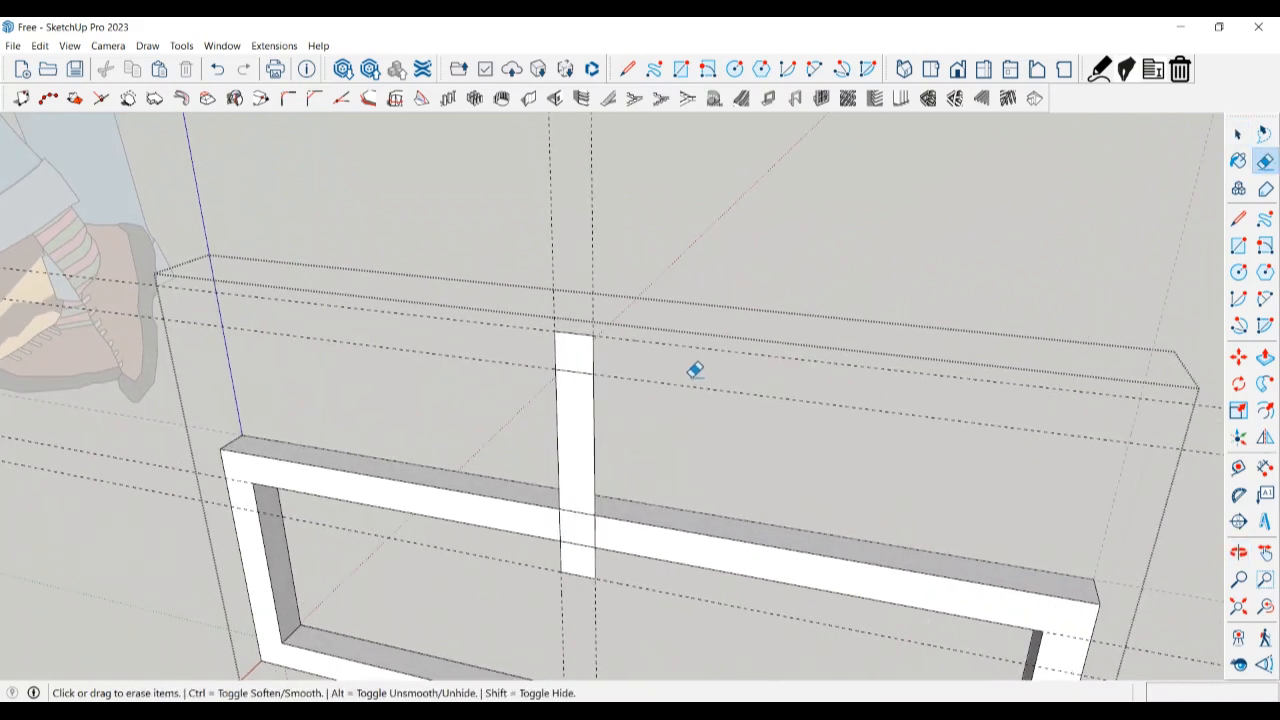
{"action": "key", "text": "space"}
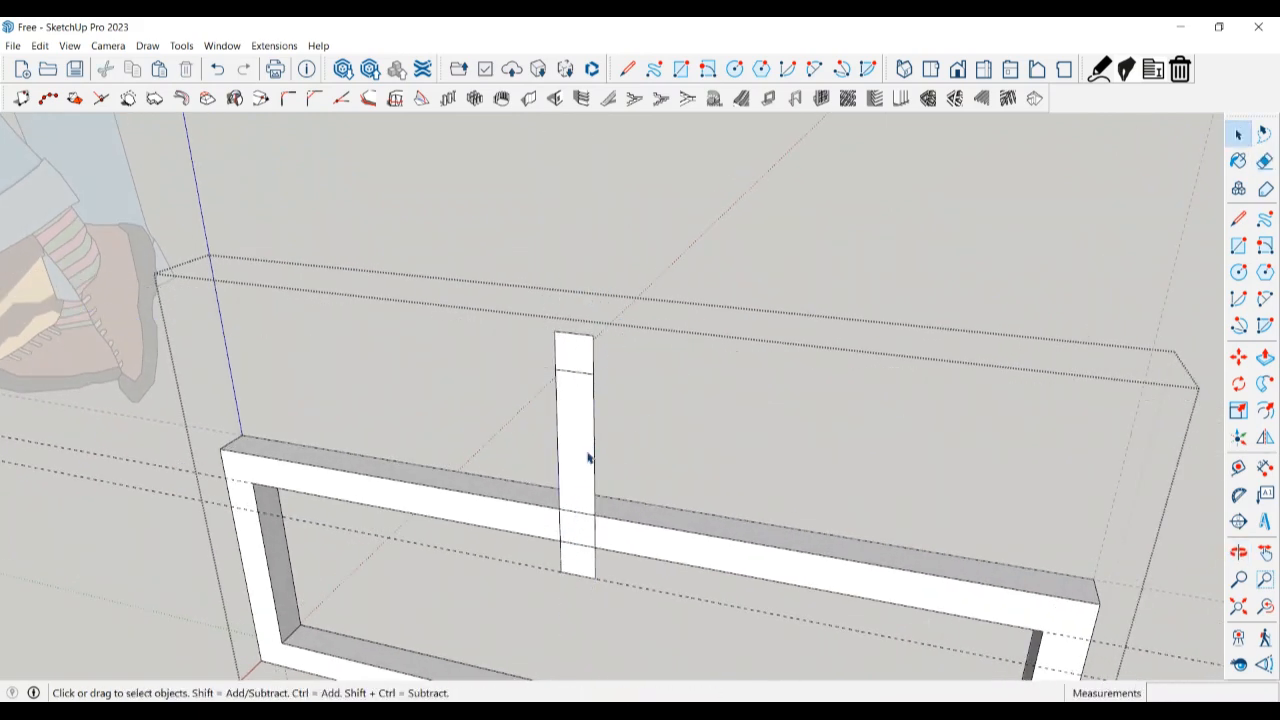
{"action": "key", "text": "e"}
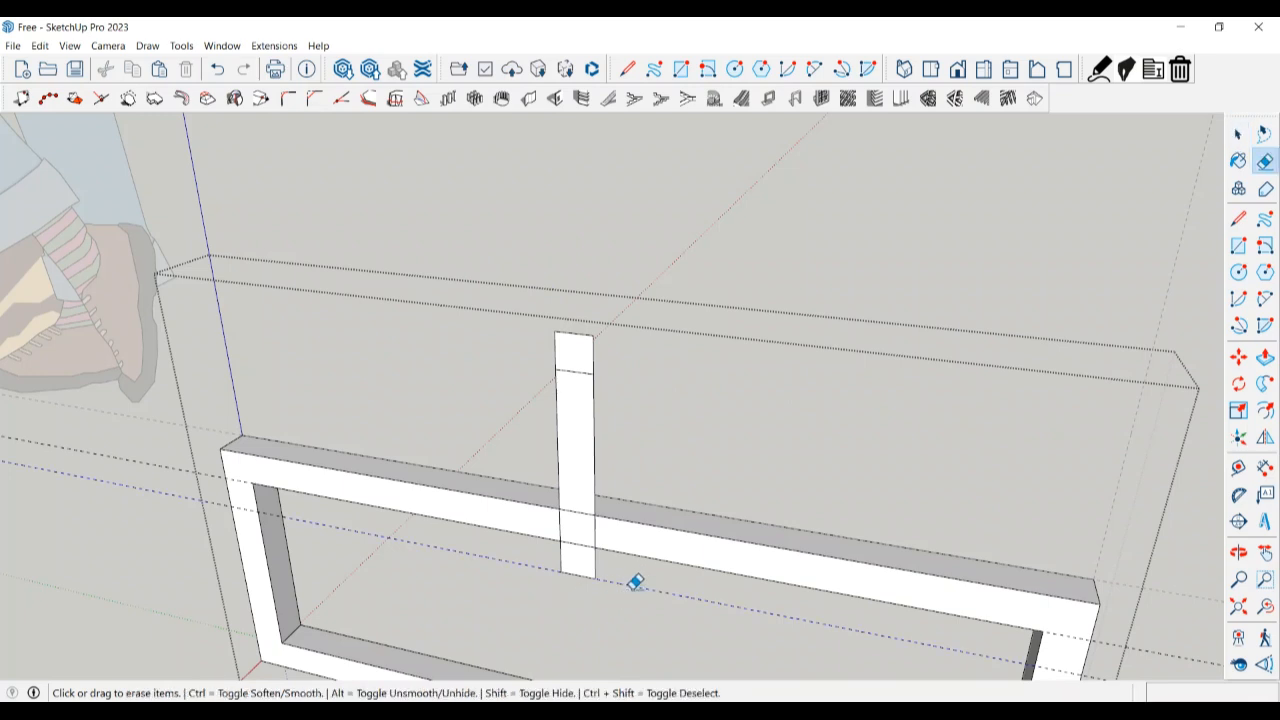
{"action": "key", "text": "space"}
- Select all faces of the vertical strip, including its end portions, and make them a group
{"action": "left_click", "coordinate": [582, 563]}
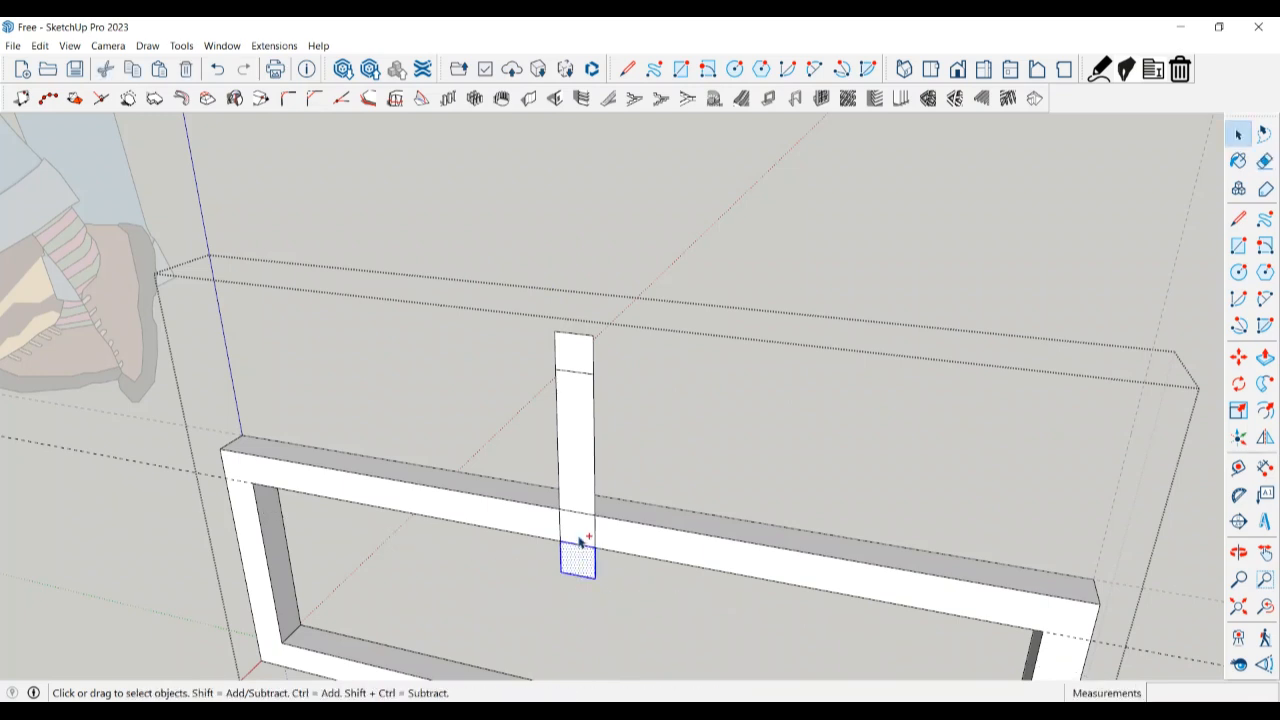
{"action": "left_click", "coordinate": [579, 494], "text": "ctrl"}
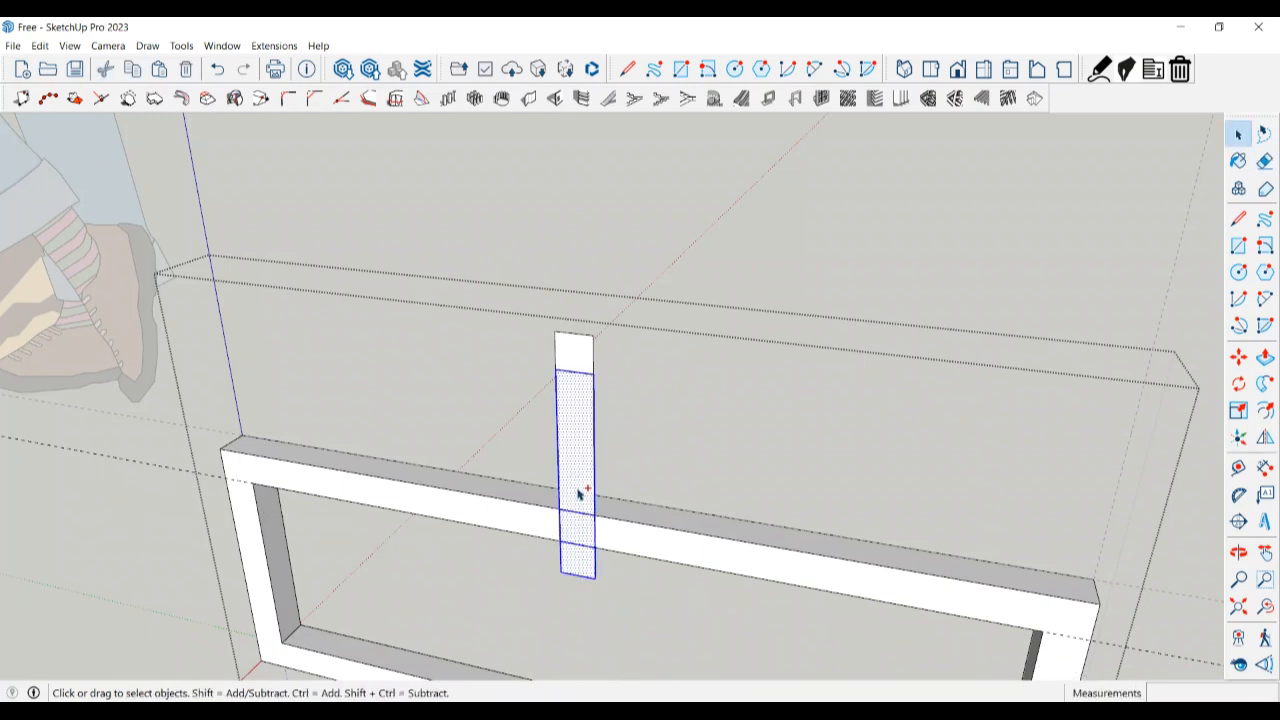
{"action": "left_click", "coordinate": [579, 360], "text": "ctrl"}
{"action": "right_click", "coordinate": [577, 358]}
{"action": "left_click", "coordinate": [627, 483]}
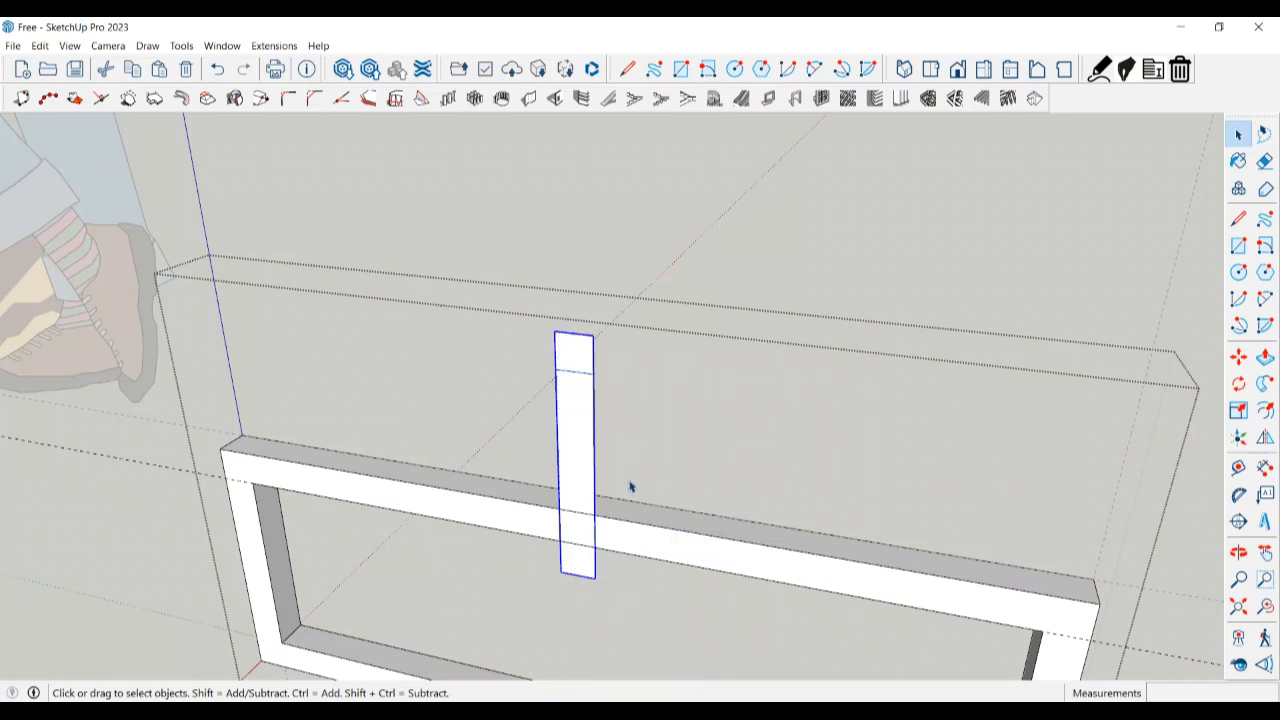
- Move the strip group outward, away from the front face of the frame's upper rail
{"action": "scroll", "coordinate": [567, 563], "scroll_direction": "up", "scroll_amount": 1}
{"action": "key", "text": "m"}
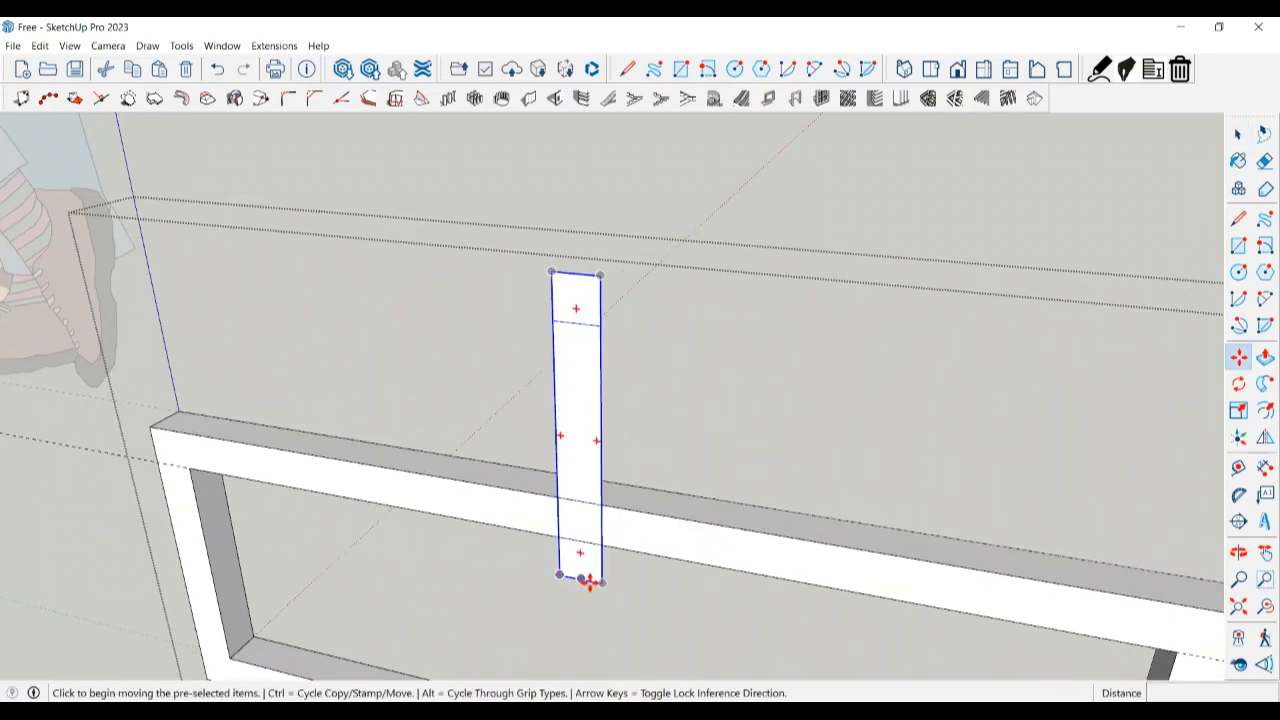
{"action": "left_click", "coordinate": [605, 583]}
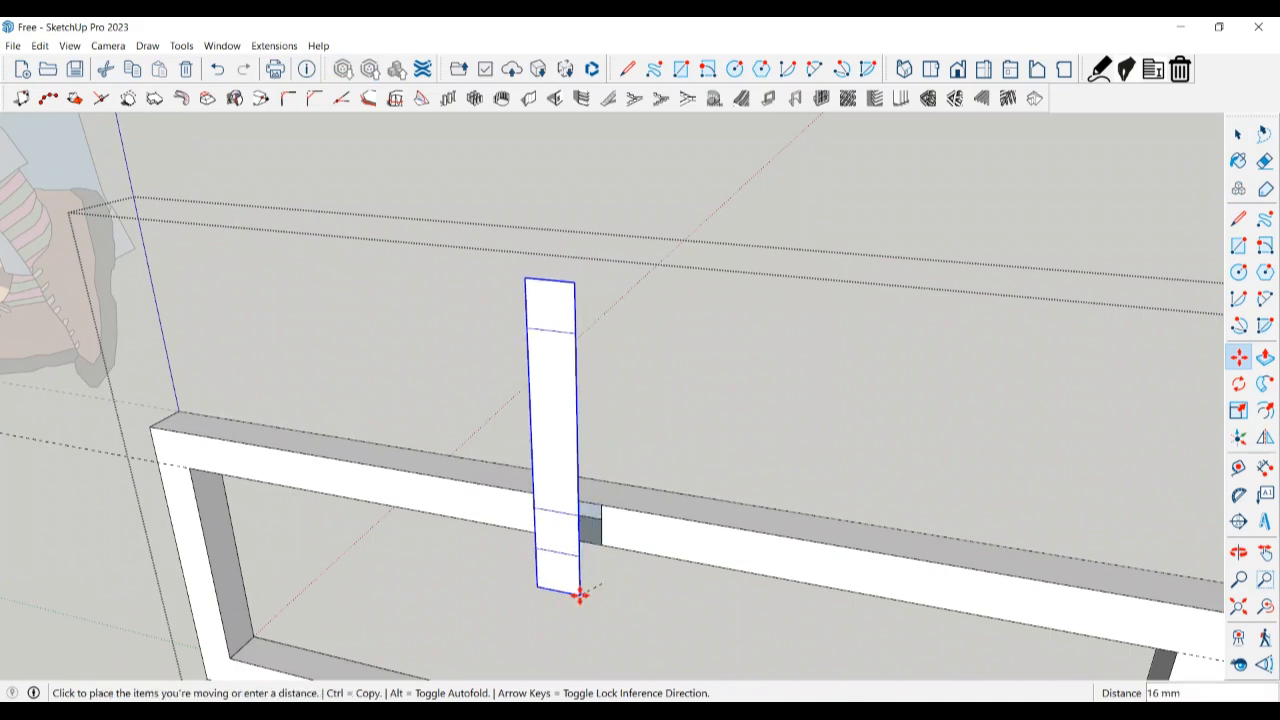
{"action": "type", "text": "2"}
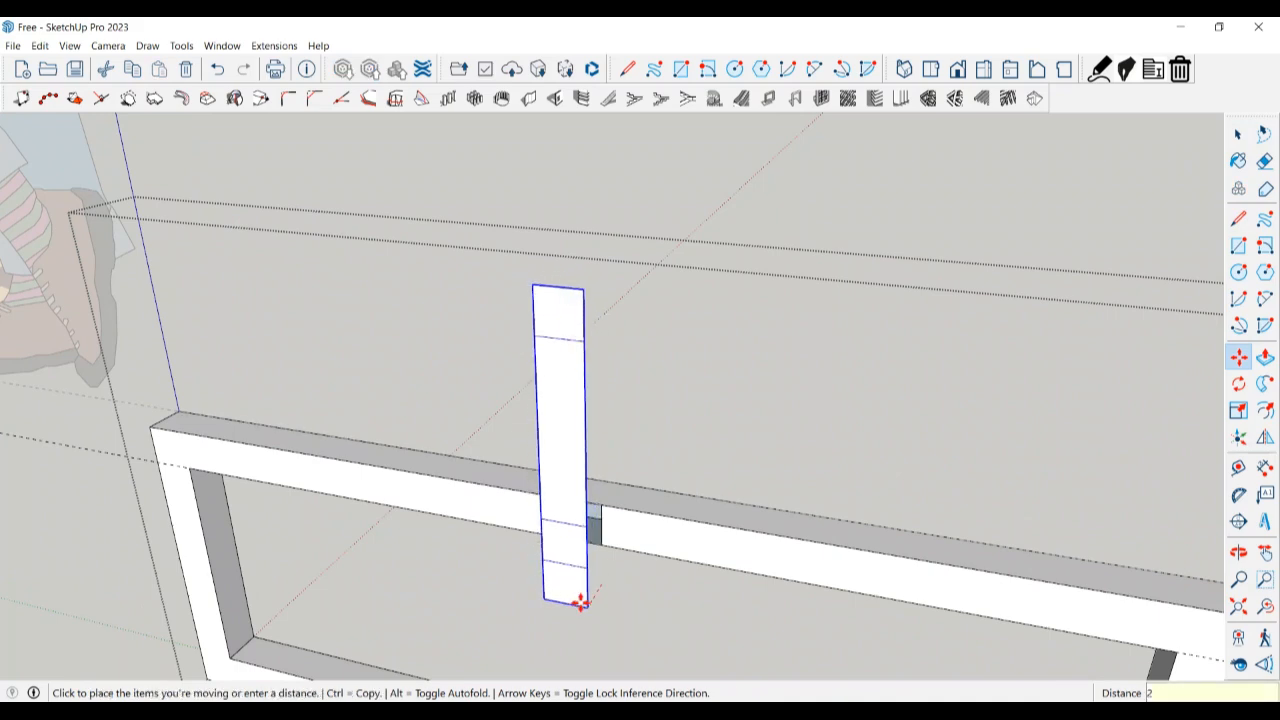
{"action": "key", "text": "Return"}
{"action": "key", "text": "space"}
- Close the gap in the upper rail's front face with a 25 mm line and erase the leftover vertical edge there
{"action": "middle_click_drag", "start_coordinate": [580, 602], "coordinate": [446, 549]}
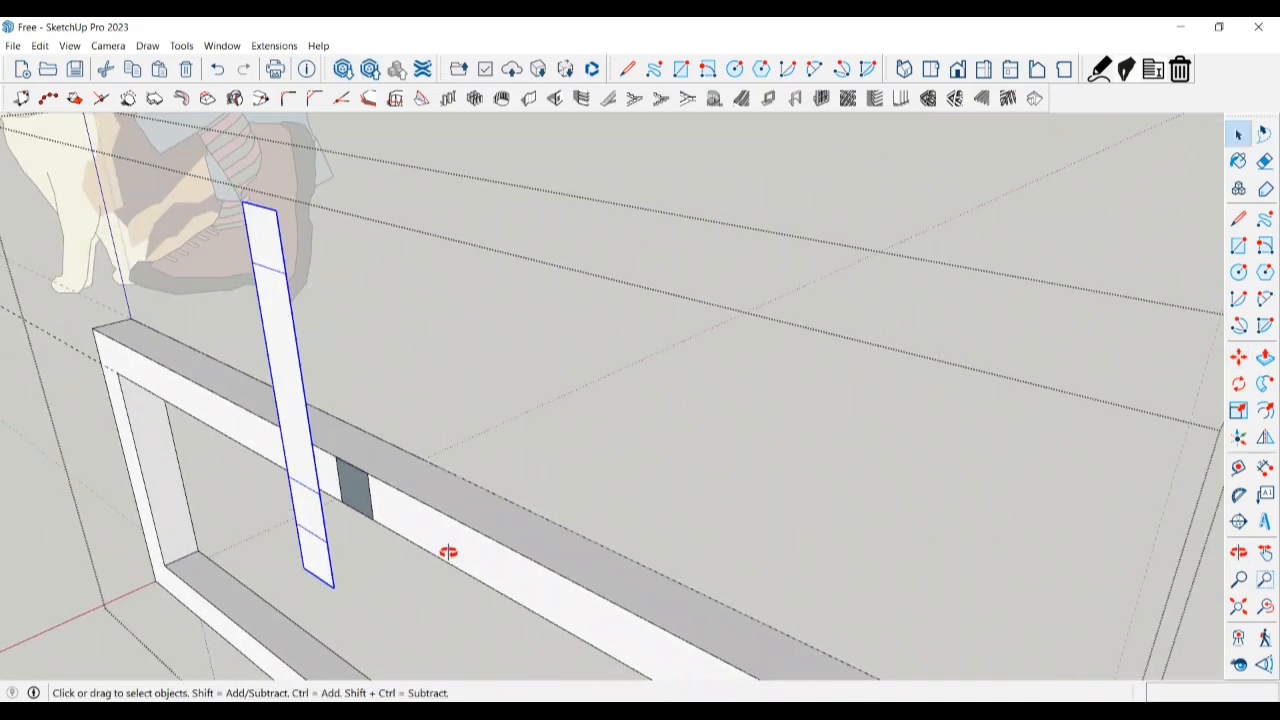
{"action": "key", "text": "l"}
{"action": "left_click", "coordinate": [379, 534]}
{"action": "left_click", "coordinate": [377, 488]}
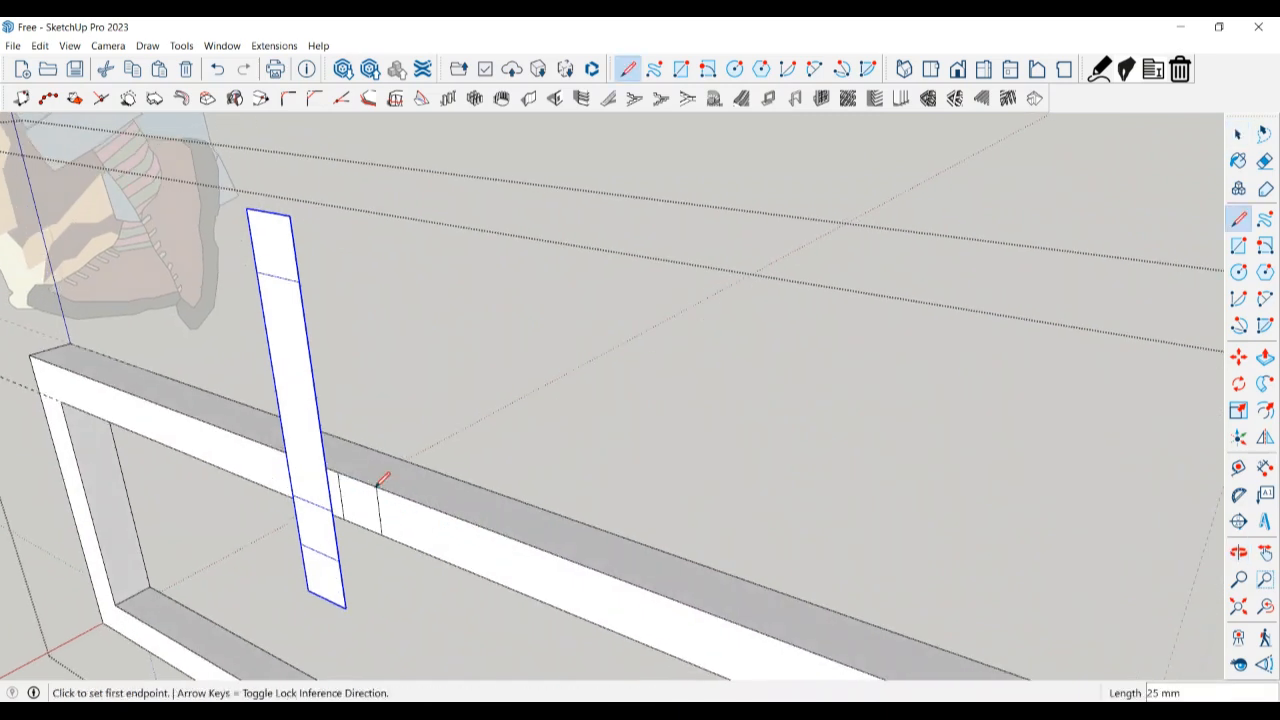
{"action": "key", "text": "space"}
{"action": "key", "text": "e"}
{"action": "left_click_drag", "start_coordinate": [386, 509], "coordinate": [358, 490]}
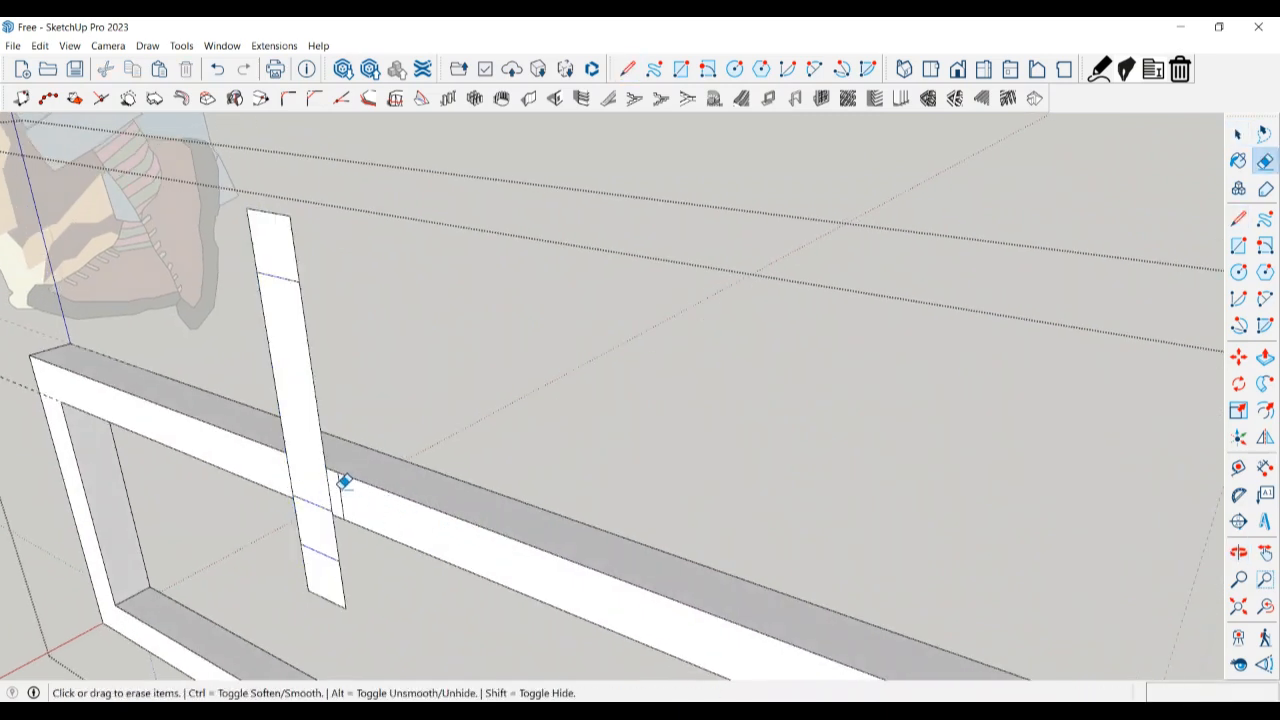
{"action": "key", "text": "space"}
- Open the strip's group and erase the two cross lines near its lower end
{"action": "mouse_move", "coordinate": [389, 563]}
{"action": "middle_mouse_down"}
{"action": "mouse_move", "coordinate": [250, 585]}
{"action": "mouse_move", "coordinate": [277, 509]}
{"action": "mouse_move", "coordinate": [149, 589]}
{"action": "mouse_move", "coordinate": [180, 557]}
{"action": "mouse_move", "coordinate": [82, 486]}
{"action": "mouse_move", "coordinate": [57, 354]}
{"action": "mouse_move", "coordinate": [283, 463]}
{"action": "mouse_move", "coordinate": [169, 360]}
{"action": "mouse_move", "coordinate": [499, 546]}
{"action": "mouse_move", "coordinate": [363, 444]}
{"action": "mouse_move", "coordinate": [460, 474]}
{"action": "mouse_move", "coordinate": [197, 357]}
{"action": "mouse_move", "coordinate": [369, 409]}
{"action": "mouse_move", "coordinate": [624, 407]}
{"action": "mouse_move", "coordinate": [760, 540]}
{"action": "middle_mouse_up"}
{"action": "key", "text": "p"}
{"action": "key", "text": "space"}
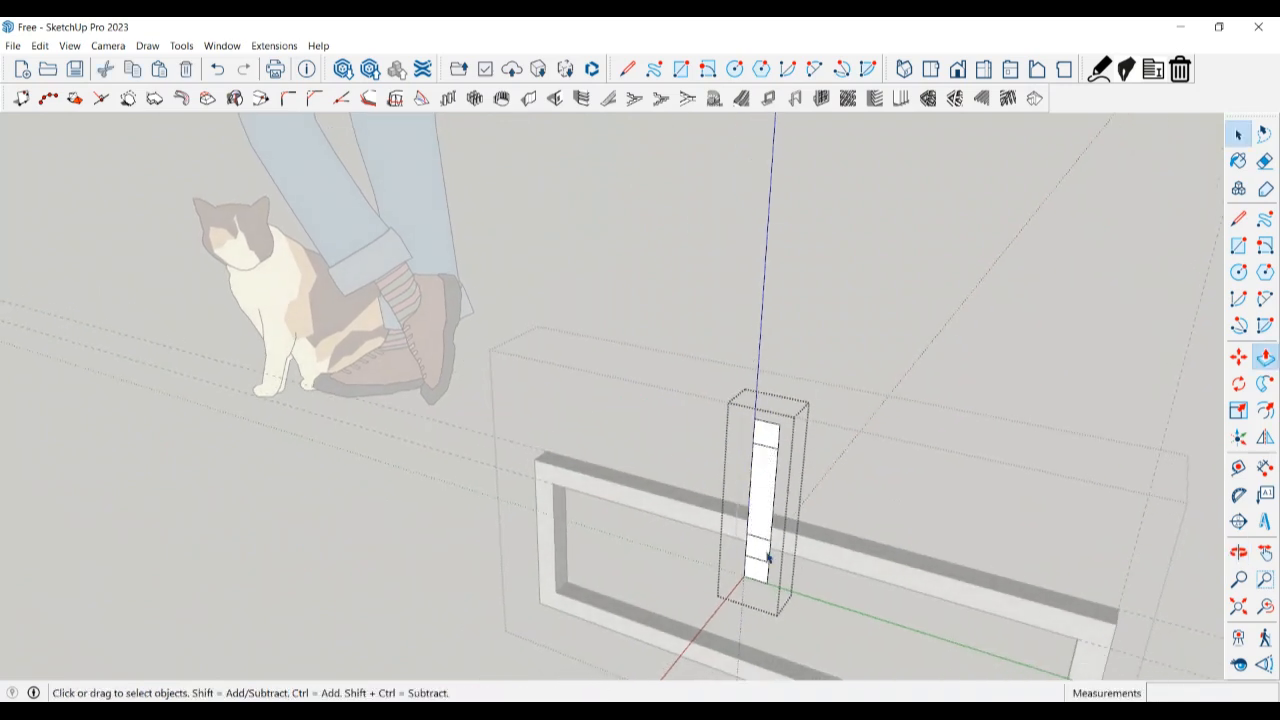
{"action": "key", "text": "e"}
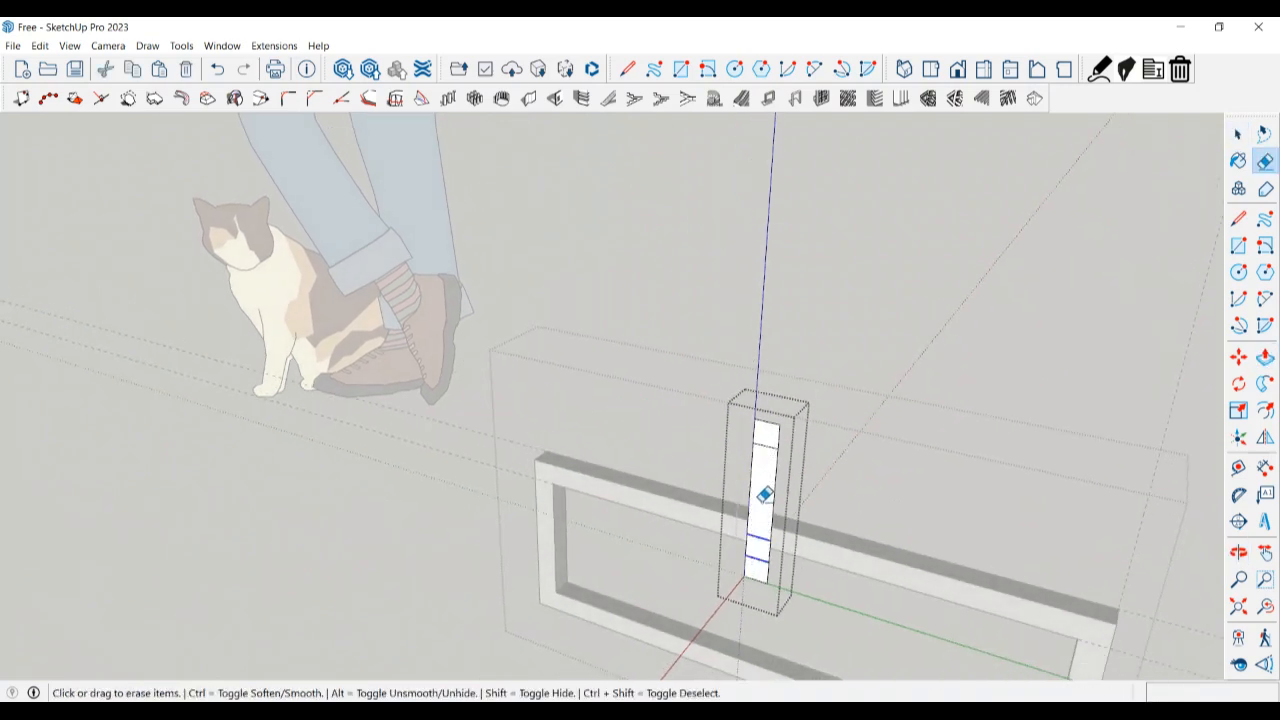
{"action": "left_click_drag", "start_coordinate": [772, 460], "coordinate": [774, 467]}
{"action": "key", "text": "ctrl+z"}
{"action": "left_click_drag", "start_coordinate": [758, 564], "coordinate": [764, 512]}
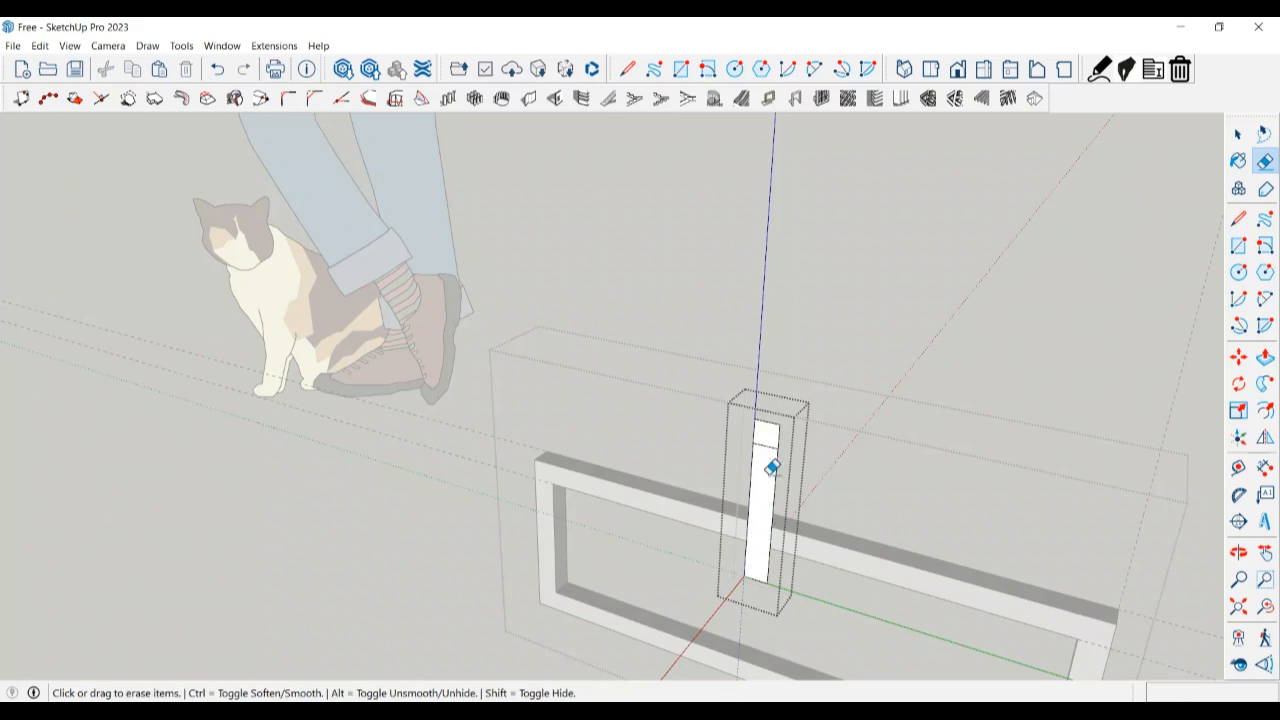
{"action": "key", "text": "space"}
- Extrude the strip's face into a solid vertical bar
{"action": "mouse_move", "coordinate": [763, 523]}
{"action": "middle_mouse_down"}
{"action": "mouse_move", "coordinate": [537, 571]}
{"action": "mouse_move", "coordinate": [403, 526]}
{"action": "mouse_move", "coordinate": [270, 545]}
{"action": "mouse_move", "coordinate": [262, 520]}
{"action": "middle_mouse_up"}
{"action": "key", "text": "p"}
{"action": "left_click", "coordinate": [258, 516]}
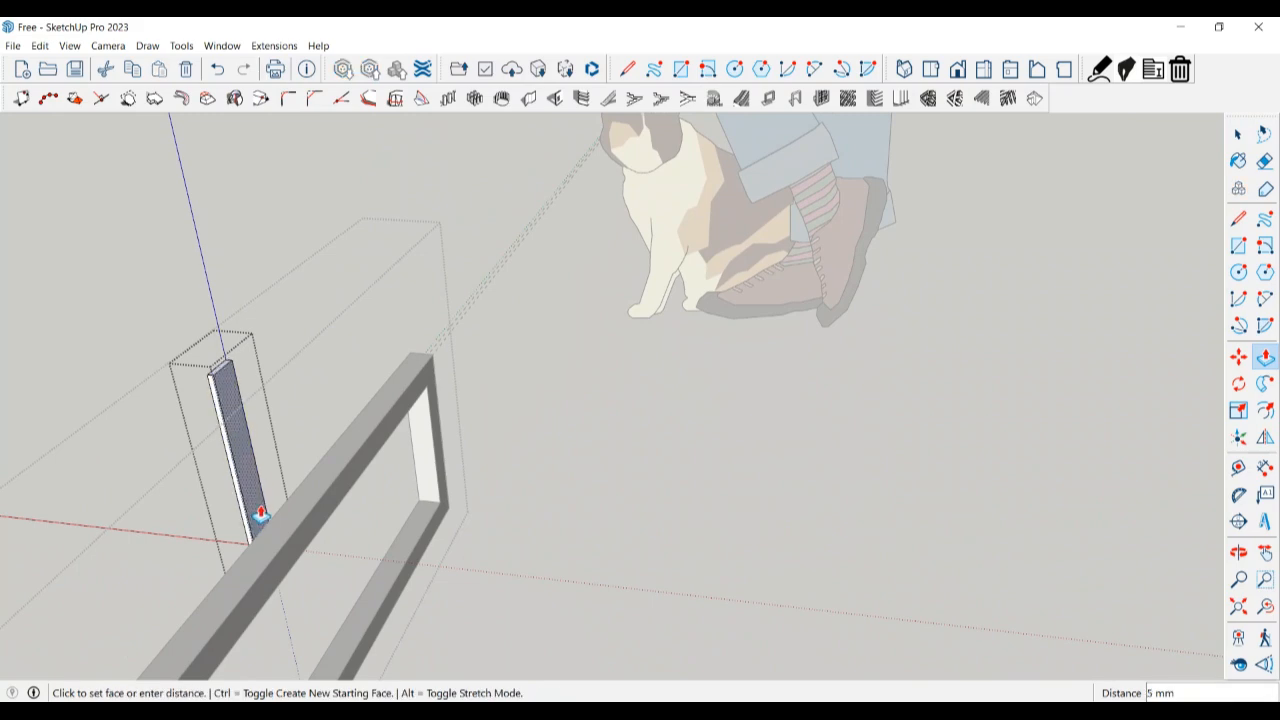
{"action": "left_click", "coordinate": [264, 516]}
{"action": "type", "text": "21"}
{"action": "key", "text": "Return"}
{"action": "key", "text": "space"}
- Draw a line across the bar's rail-facing side, just above its lower end
{"action": "middle_click_drag", "start_coordinate": [278, 512], "coordinate": [234, 289]}
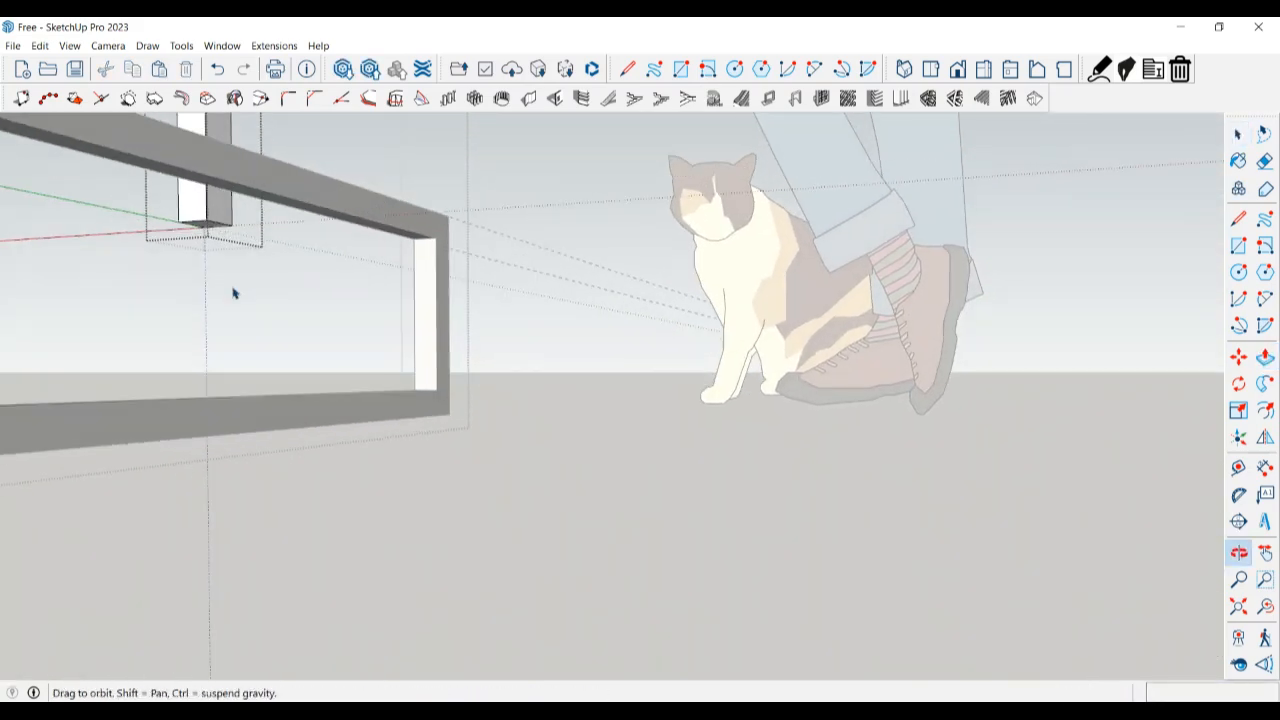
{"action": "key", "text": "l"}
{"action": "scroll", "coordinate": [207, 214], "scroll_direction": "up", "scroll_amount": 1}
{"action": "left_click", "coordinate": [207, 173]}
{"action": "left_click", "coordinate": [238, 176]}
{"action": "key", "text": "space"}
- Extrude the bar's lower end section beneath the rail so it forms a foot reaching beyond the other side
{"action": "key", "text": "p"}
{"action": "left_click", "coordinate": [225, 210]}
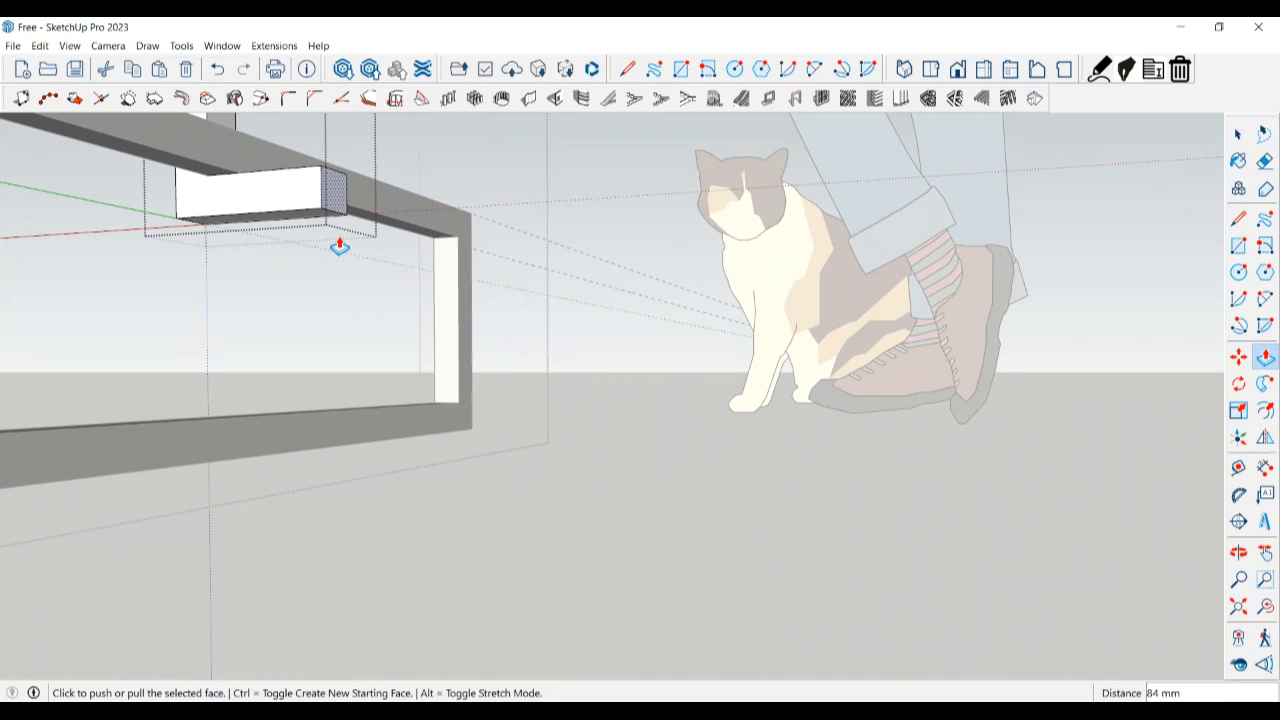
{"action": "key", "text": "Return"}
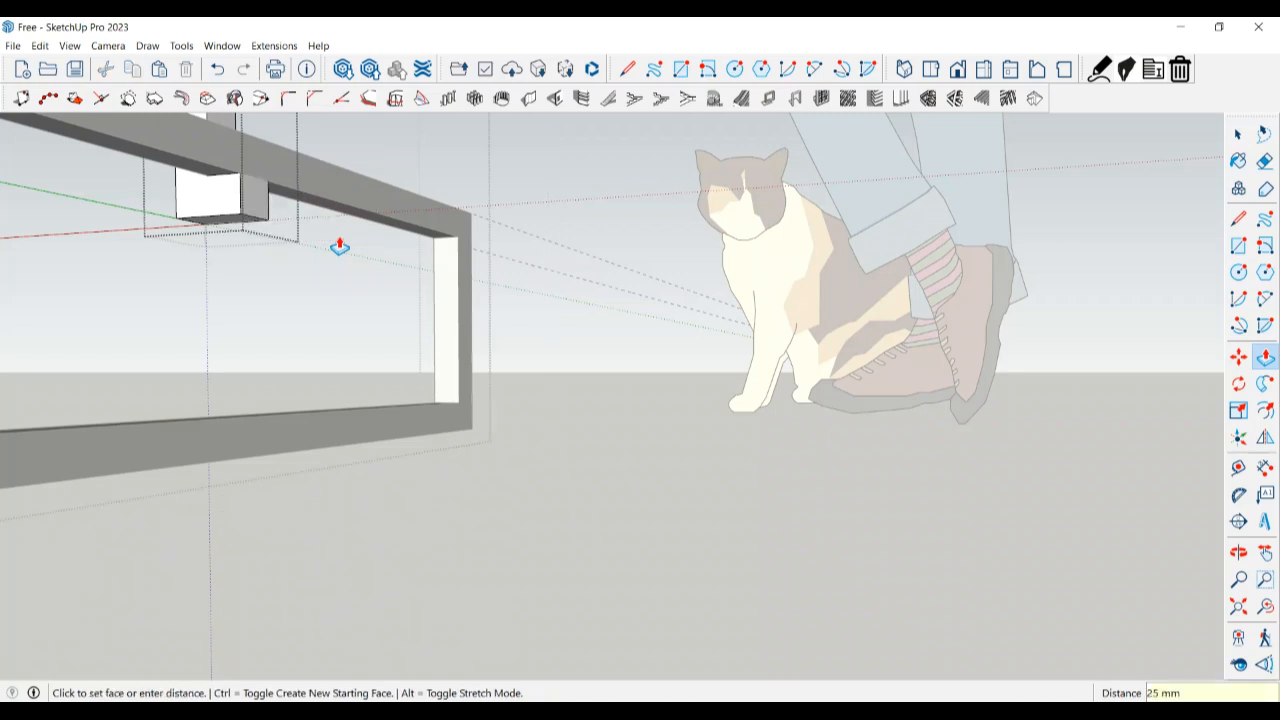
{"action": "key", "text": "Escape"}
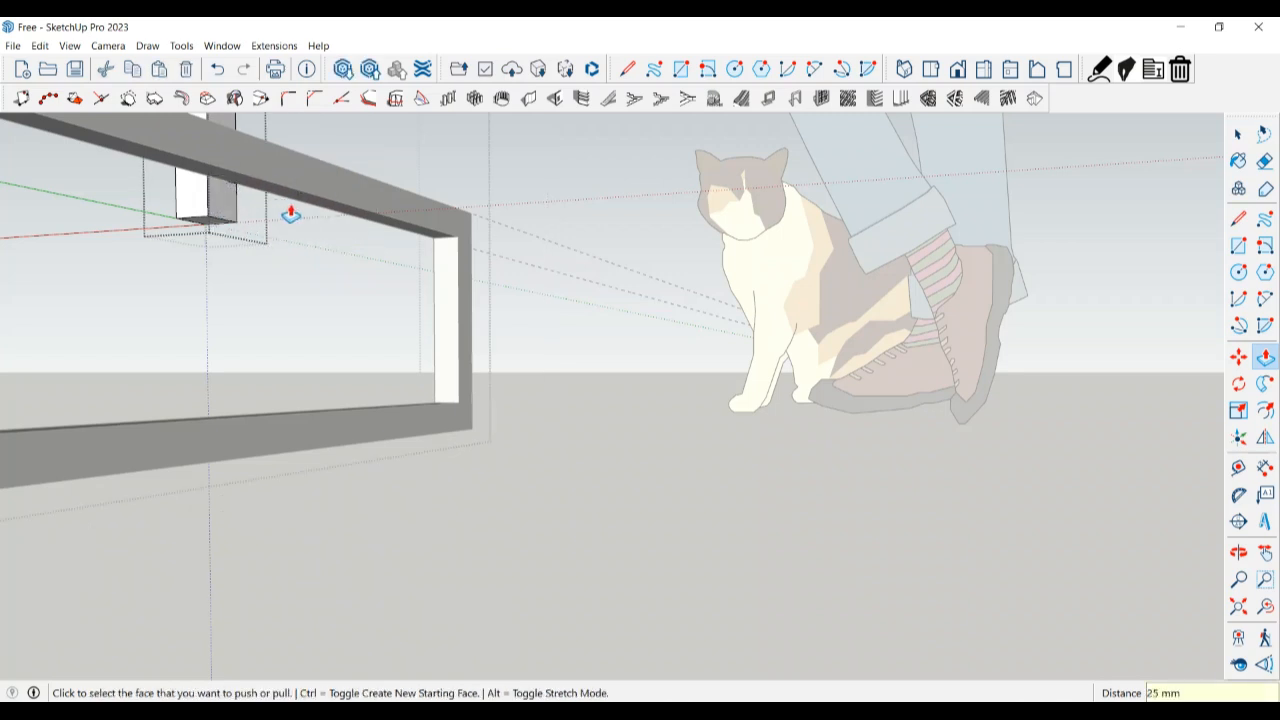
{"action": "left_click", "coordinate": [240, 207]}
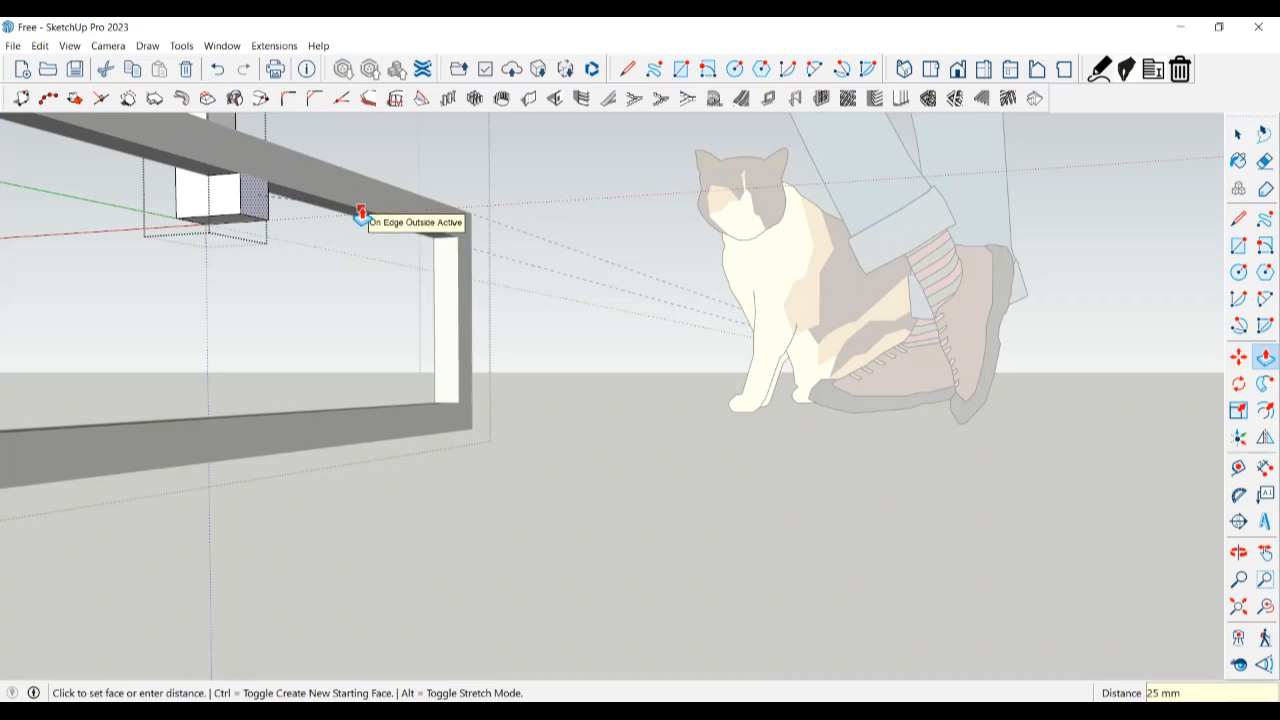
{"action": "type", "text": "5"}
{"action": "middle_click_drag", "start_coordinate": [361, 217], "coordinate": [394, 360]}
{"action": "key", "text": "space"}
- Split the foot's upper face with a line and extrude its outer end up level with the bar's top
{"action": "key", "text": "l"}
{"action": "left_click", "coordinate": [177, 609]}
{"action": "key", "text": "space"}
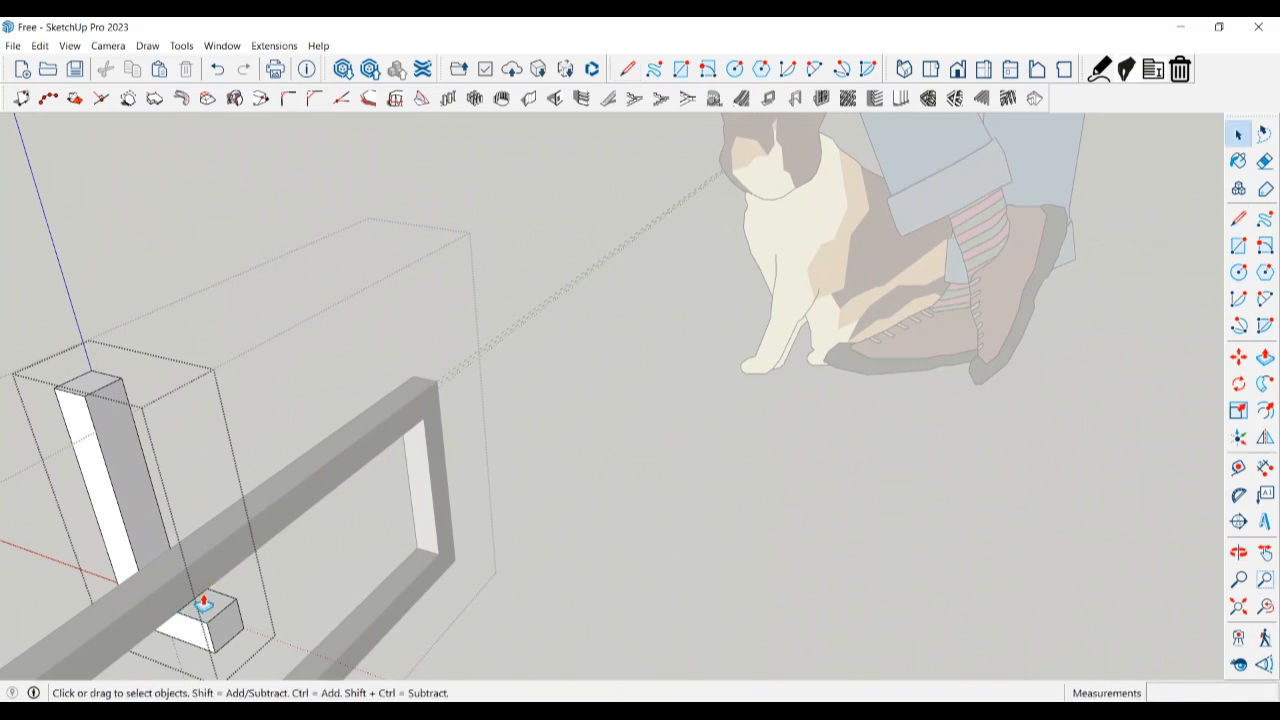
{"action": "key", "text": "p"}
{"action": "left_click", "coordinate": [205, 605]}
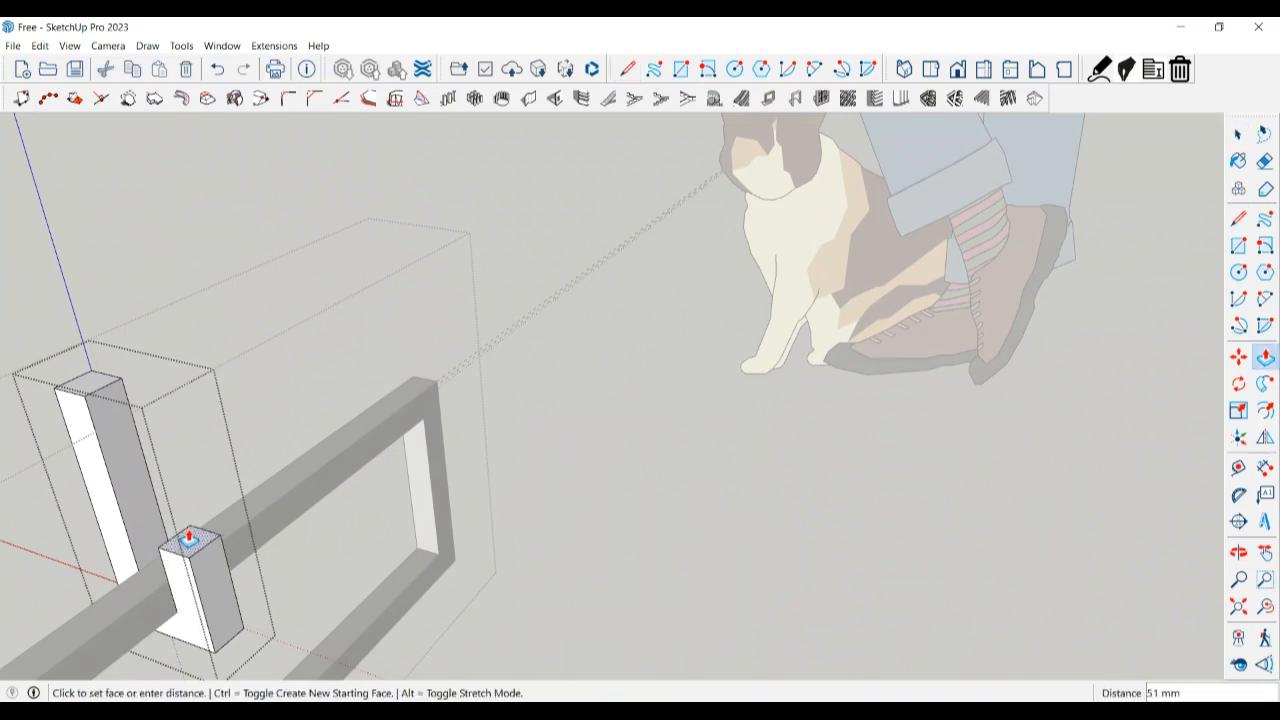
{"action": "left_click", "coordinate": [85, 396]}
{"action": "middle_click_drag", "start_coordinate": [100, 443], "coordinate": [151, 491]}
{"action": "scroll", "coordinate": [191, 517], "scroll_direction": "up", "scroll_amount": 2}
{"action": "scroll", "coordinate": [153, 499], "scroll_direction": "up", "scroll_amount": 2}
{"action": "key", "text": "space"}
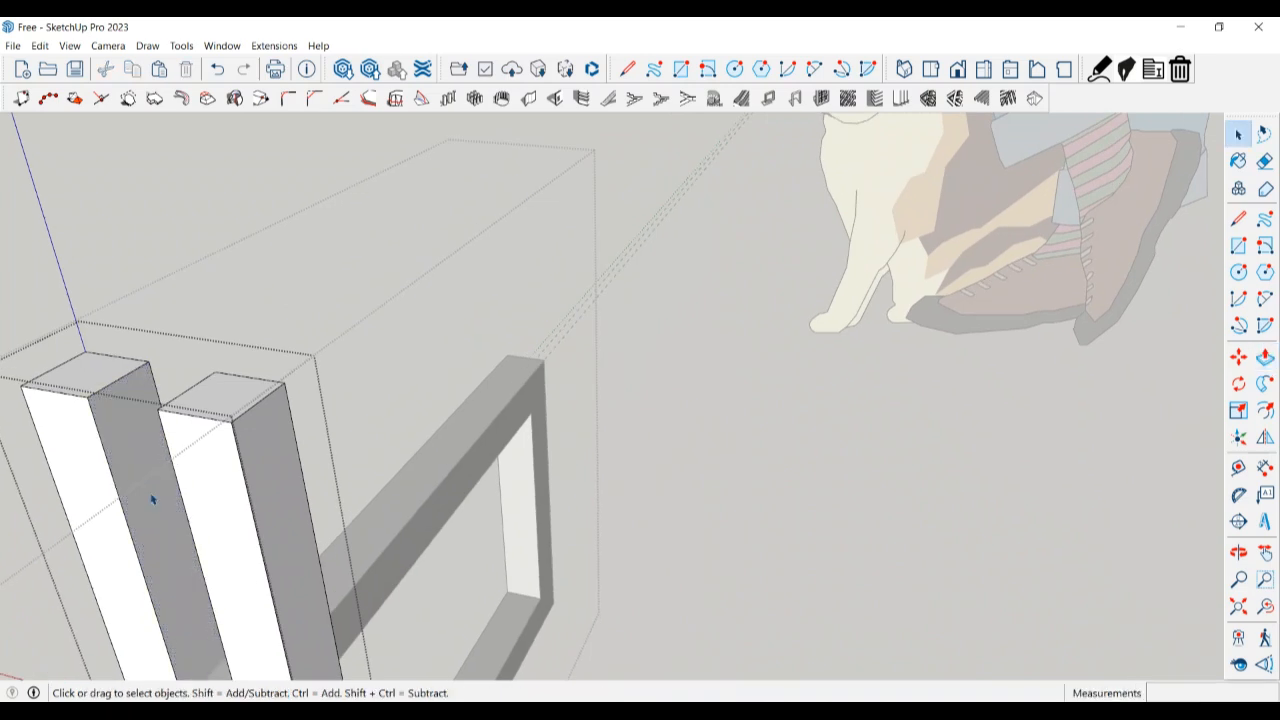
- Add a guide 25 mm below the top edge of the first bar's inner face
{"action": "key", "text": "t"}
{"action": "left_click", "coordinate": [119, 379]}
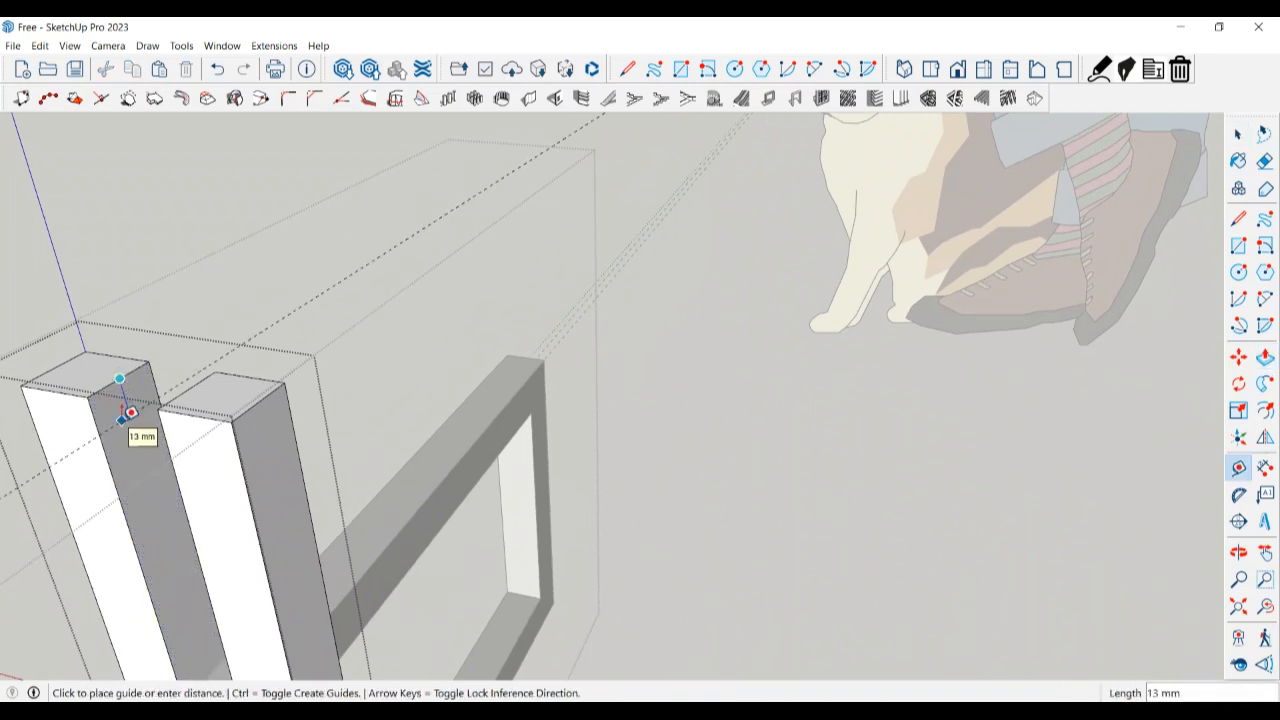
{"action": "type", "text": "25"}
{"action": "key", "text": "Return"}
{"action": "key", "text": "space"}
- Draw a line along the guide across the first bar's inner face so the face is split
{"action": "key", "text": "l"}
{"action": "left_click", "coordinate": [112, 468]}
{"action": "middle_click_drag", "start_coordinate": [112, 468], "coordinate": [213, 470]}
{"action": "key", "text": "space"}
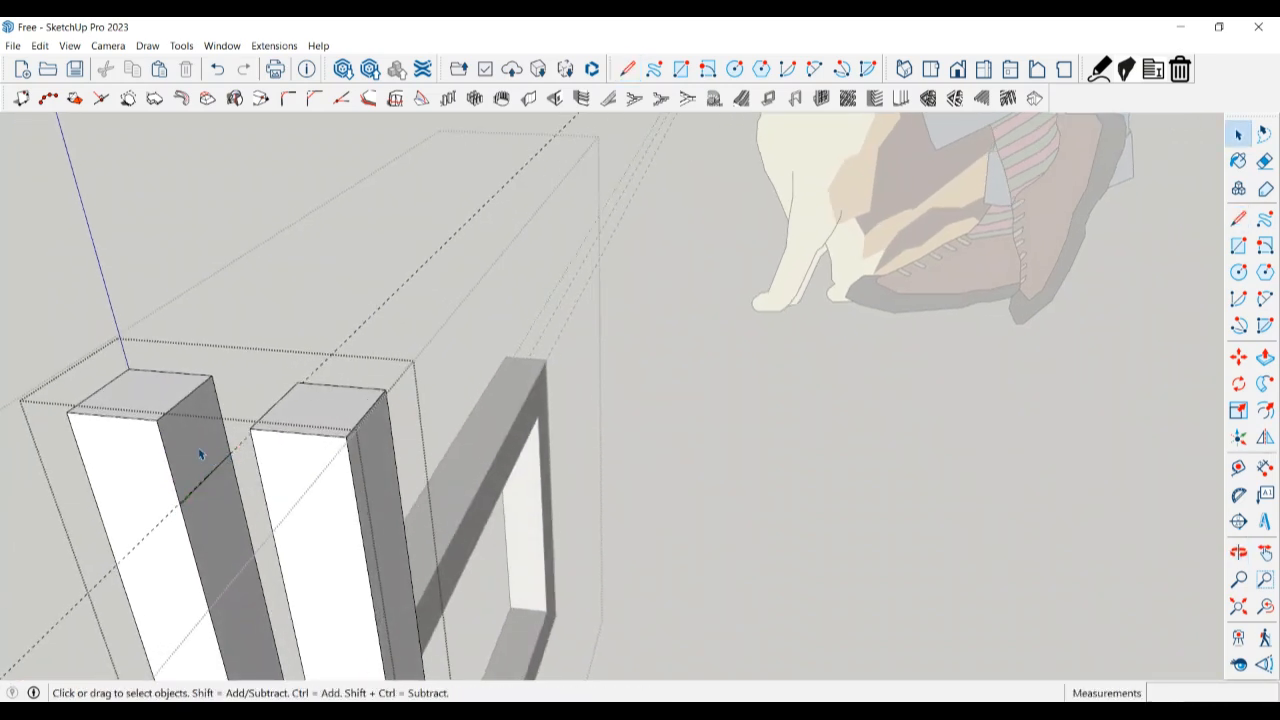
{"action": "left_click", "coordinate": [201, 455]}
{"action": "scroll", "coordinate": [208, 497], "scroll_direction": "up", "scroll_amount": 1}
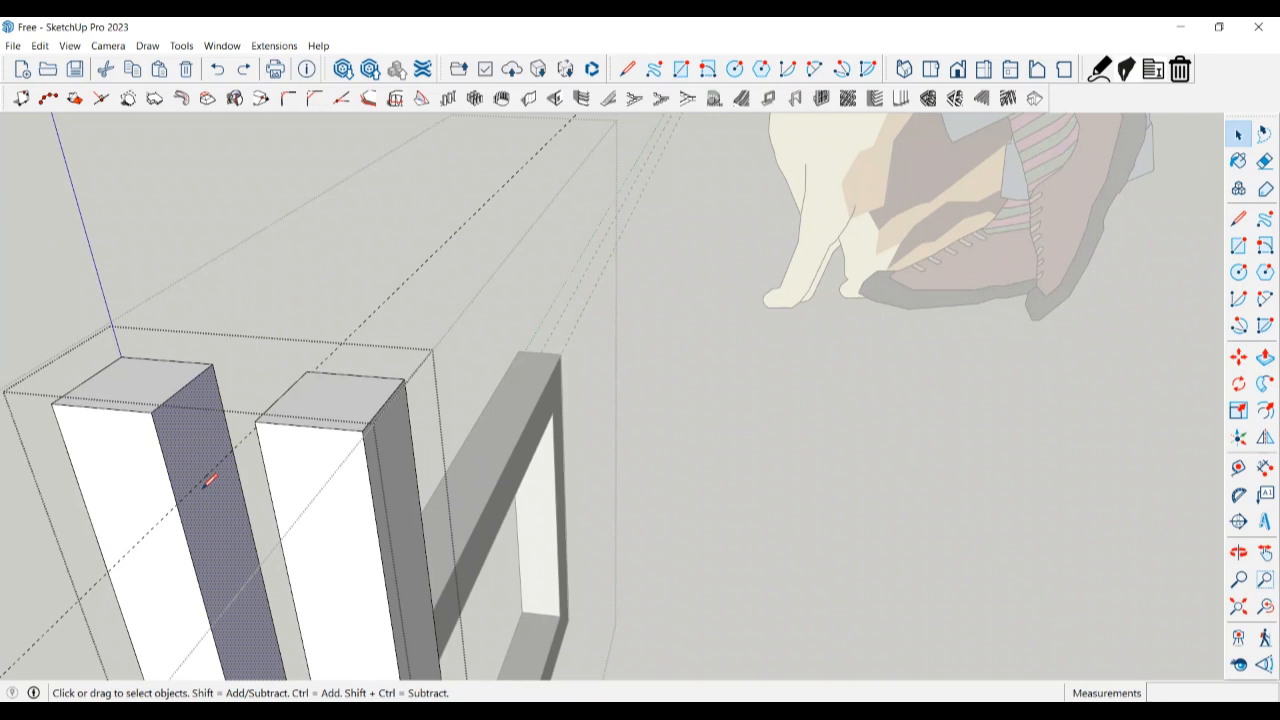
{"action": "key", "text": "l"}
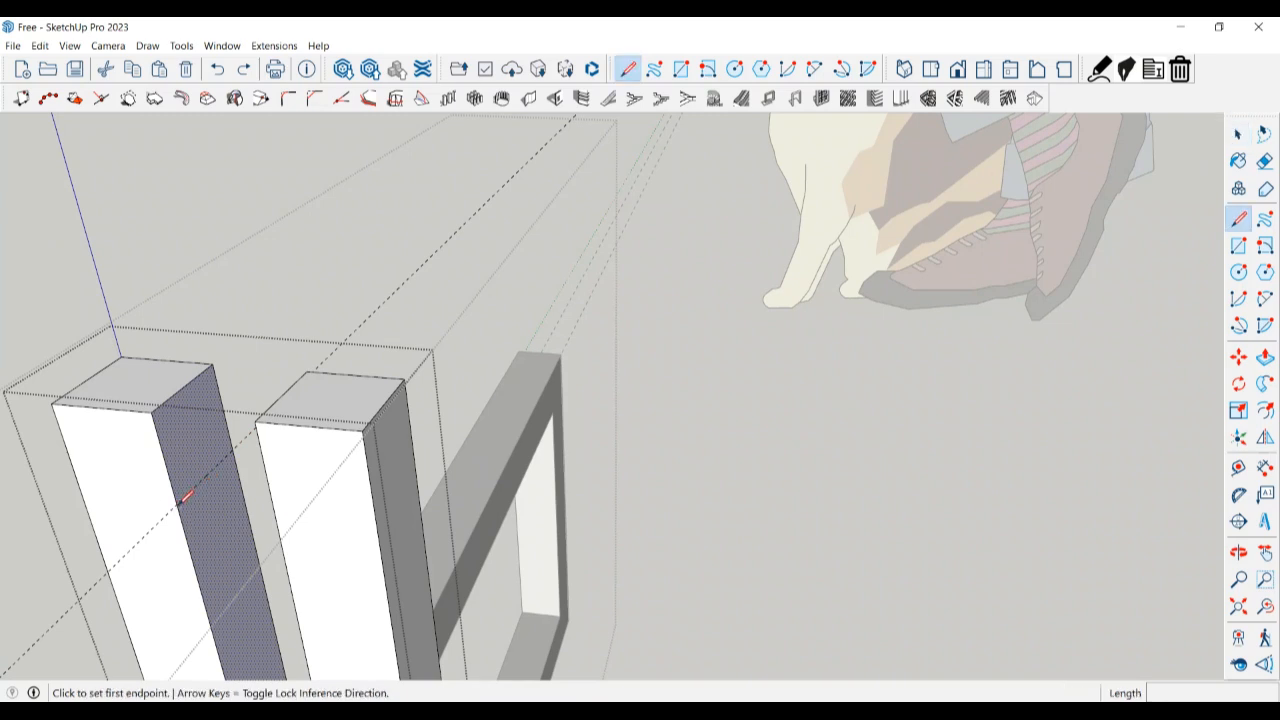
{"action": "left_click", "coordinate": [178, 502]}
{"action": "key", "text": "space"}
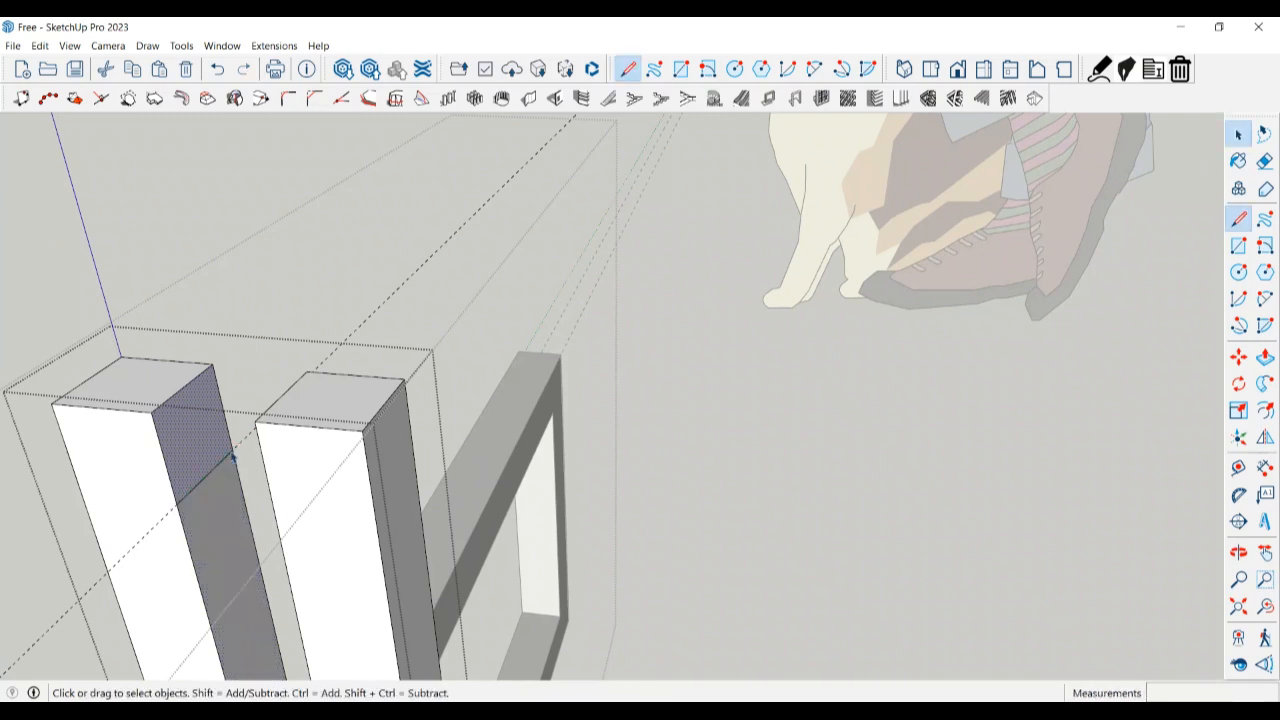
{"action": "left_click", "coordinate": [200, 452]}
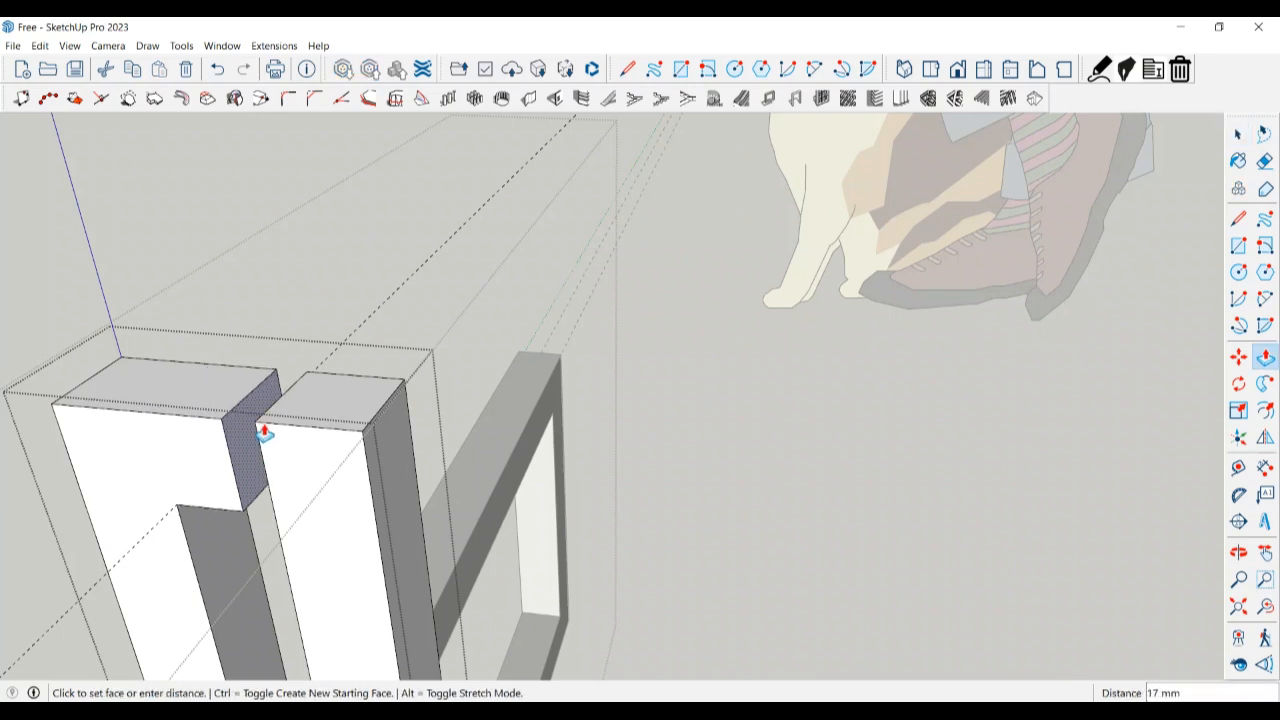
{"action": "middle_click_drag", "start_coordinate": [268, 446], "coordinate": [265, 452]}
{"action": "key", "text": "space"}
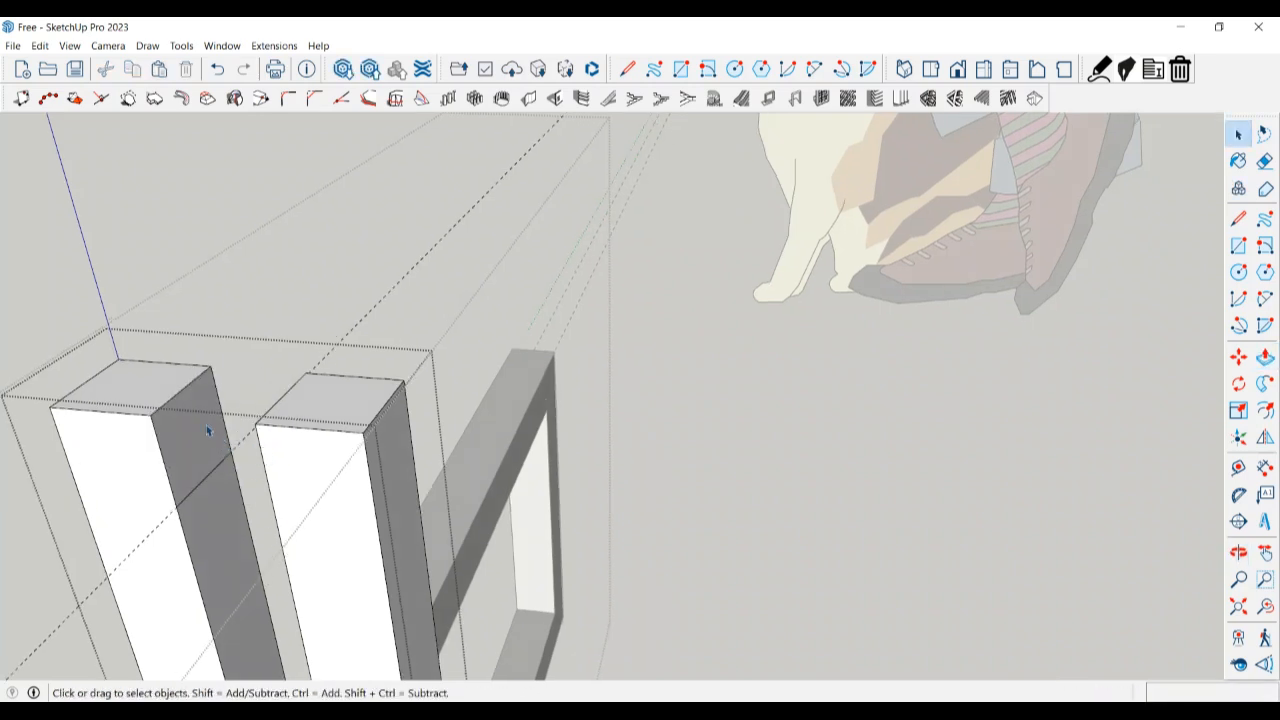
- Extrude the upper section of the first bar's inner face 25 mm to meet the second bar
{"action": "key", "text": "p"}
{"action": "left_click", "coordinate": [201, 433]}
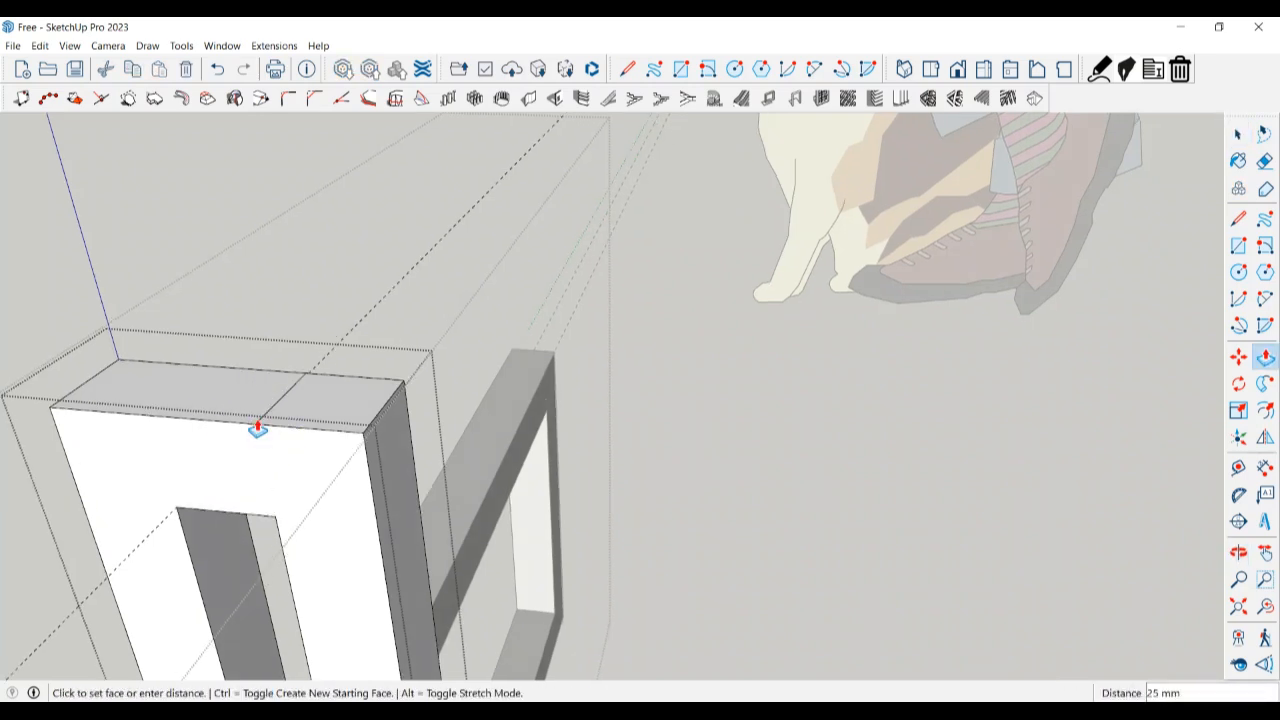
{"action": "left_click", "coordinate": [257, 428]}
{"action": "key", "text": "space"}
- Erase the guide inside the upright ring's group and close the open groups
{"action": "mouse_move", "coordinate": [248, 451]}
{"action": "middle_mouse_down"}
{"action": "mouse_move", "coordinate": [274, 437]}
{"action": "mouse_move", "coordinate": [271, 471]}
{"action": "middle_mouse_up"}
{"action": "key", "text": "e"}
{"action": "mouse_move", "coordinate": [261, 417]}
{"action": "middle_mouse_down"}
{"action": "mouse_move", "coordinate": [306, 471]}
{"action": "mouse_move", "coordinate": [391, 463]}
{"action": "mouse_move", "coordinate": [510, 515]}
{"action": "mouse_move", "coordinate": [331, 289]}
{"action": "mouse_move", "coordinate": [482, 406]}
{"action": "middle_mouse_up"}
{"action": "key", "text": "space"}
{"action": "middle_click_drag", "start_coordinate": [599, 429], "coordinate": [727, 466]}
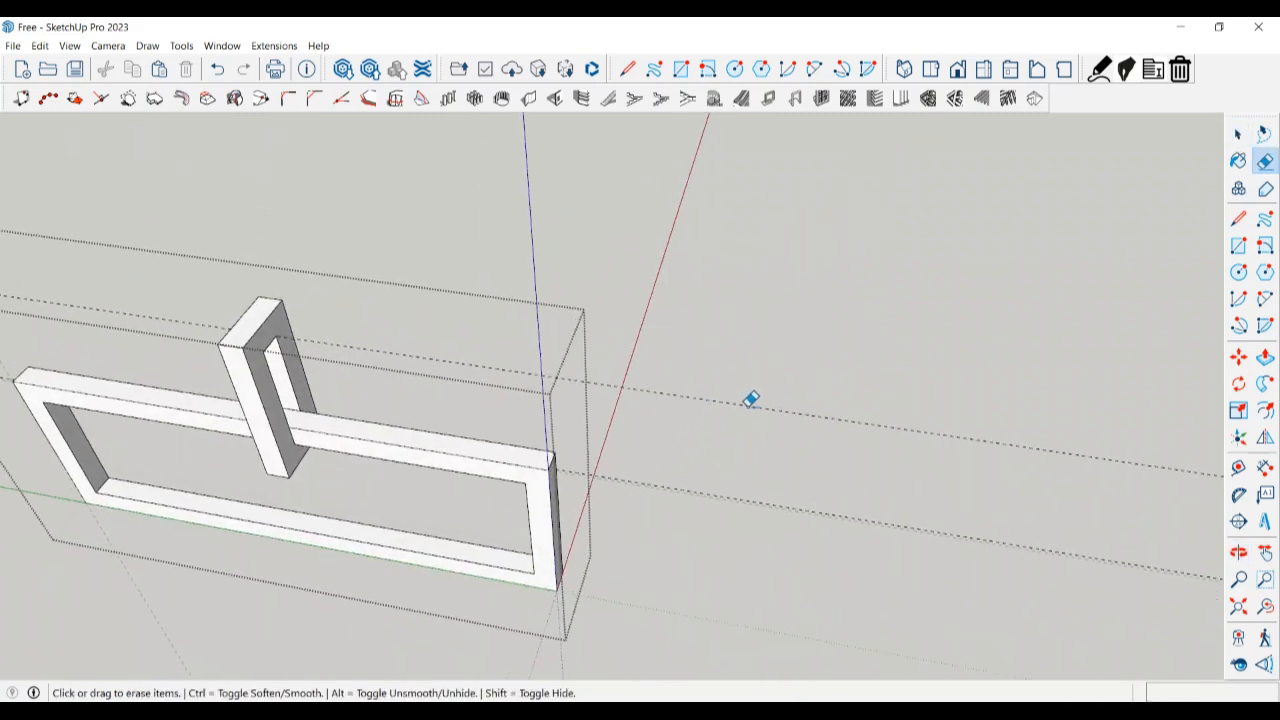
{"action": "key", "text": "space"}
{"action": "key", "text": "e"}
{"action": "key", "text": "space"}
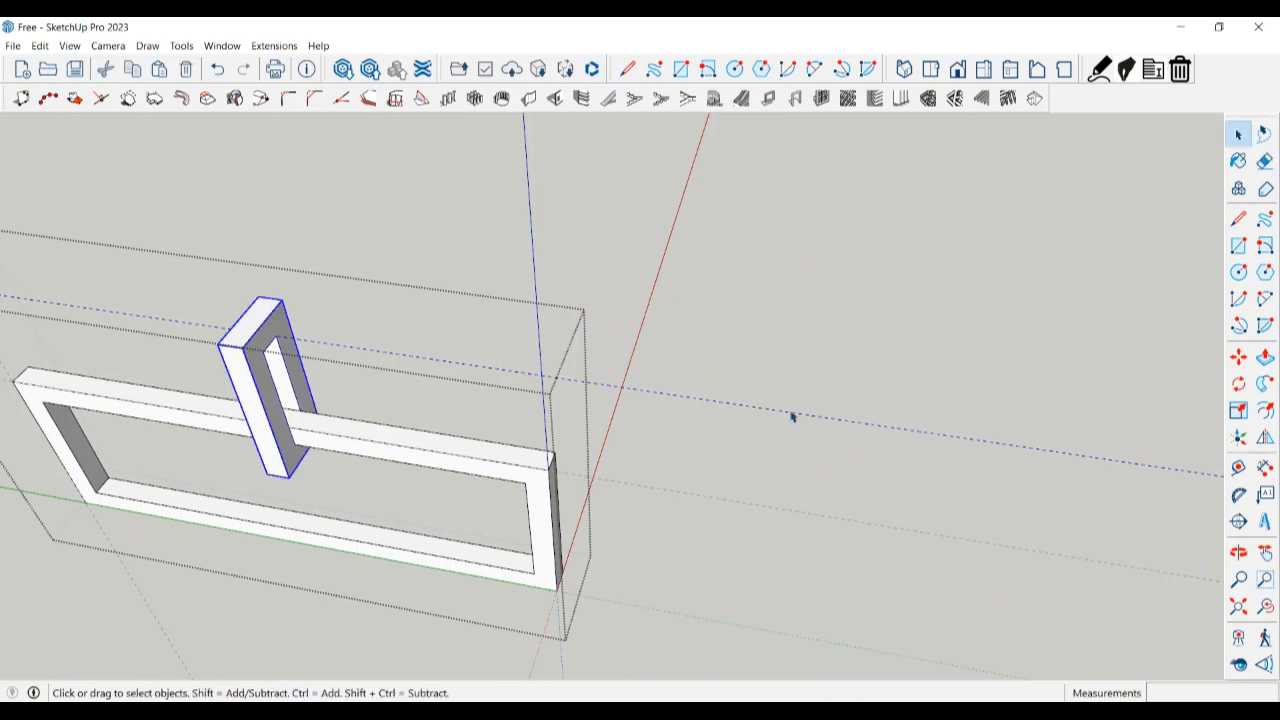
{"action": "key", "text": "e"}
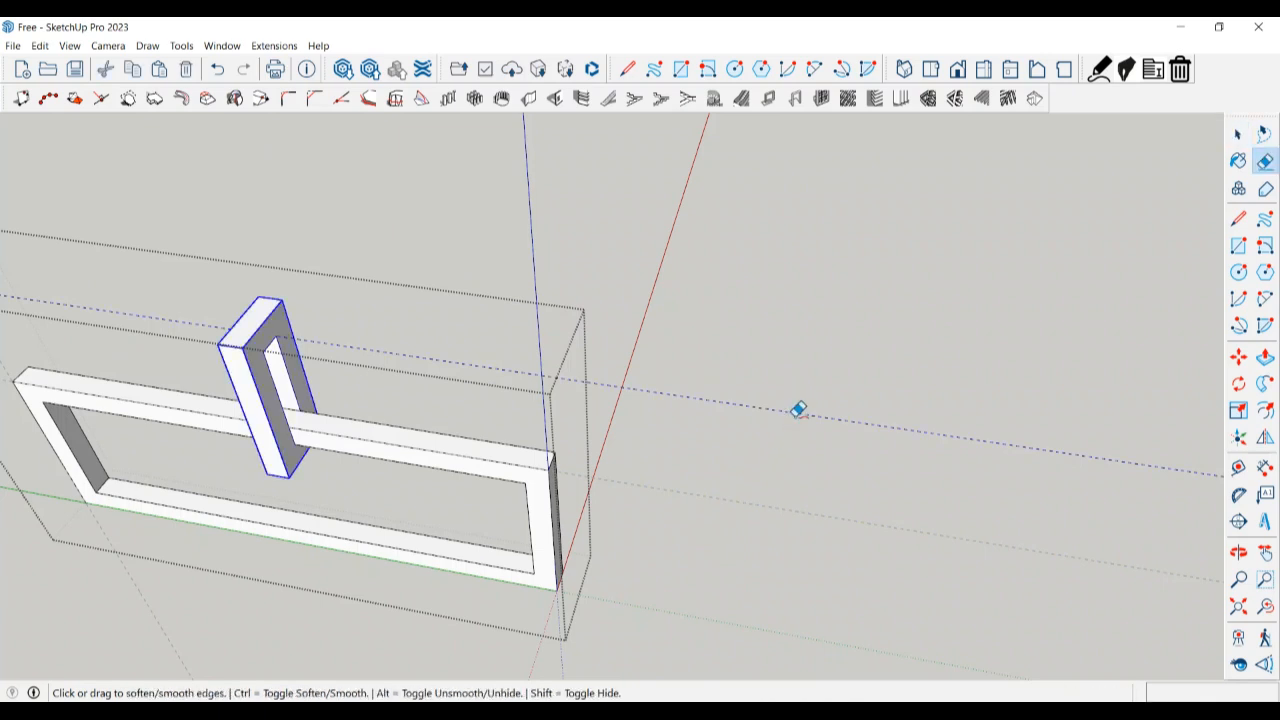
{"action": "key", "text": "space"}
{"action": "key", "text": "Return"}
{"action": "key", "text": "e"}
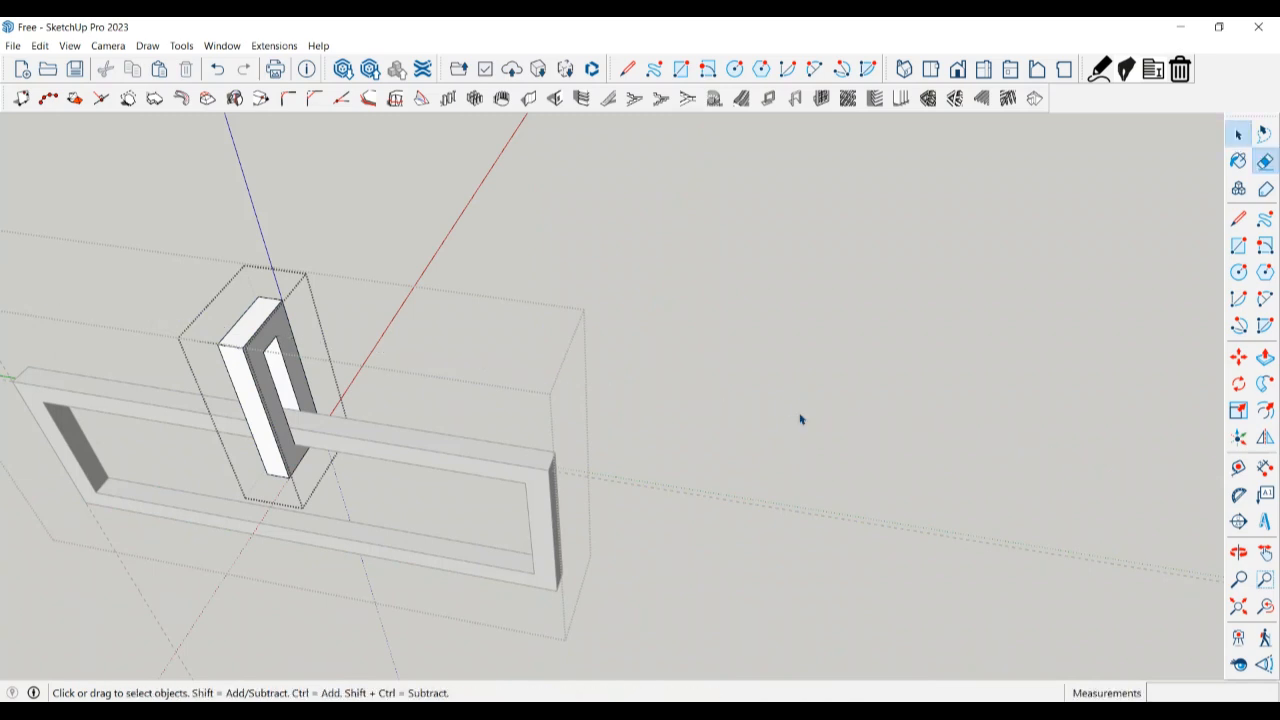
{"action": "key", "text": "space"}
{"action": "left_click", "coordinate": [800, 419]}
{"action": "scroll", "coordinate": [800, 419], "scroll_direction": "down", "scroll_amount": 1}
{"action": "left_click", "coordinate": [767, 565]}
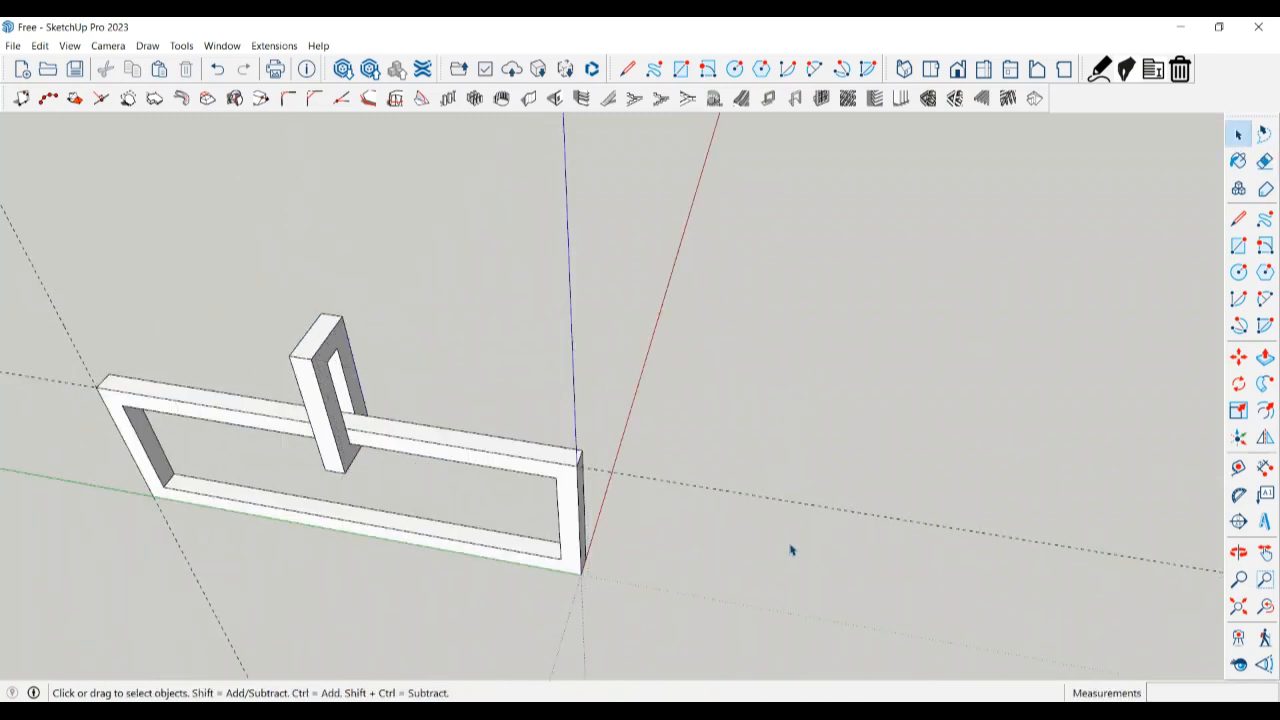
- Erase the horizontal guide running along the frame's upper rail
{"action": "scroll", "coordinate": [771, 560], "scroll_direction": "down", "scroll_amount": 5}
{"action": "key", "text": "e"}
{"action": "scroll", "coordinate": [764, 459], "scroll_direction": "down", "scroll_amount": 3}
{"action": "mouse_move", "coordinate": [690, 480]}
{"action": "middle_mouse_down"}
{"action": "mouse_move", "coordinate": [586, 554]}
{"action": "mouse_move", "coordinate": [305, 523]}
{"action": "middle_mouse_up"}
{"action": "key", "text": "space"}
{"action": "scroll", "coordinate": [305, 523], "scroll_direction": "down", "scroll_amount": 3}
{"action": "middle_click_drag", "start_coordinate": [750, 470], "coordinate": [615, 434]}
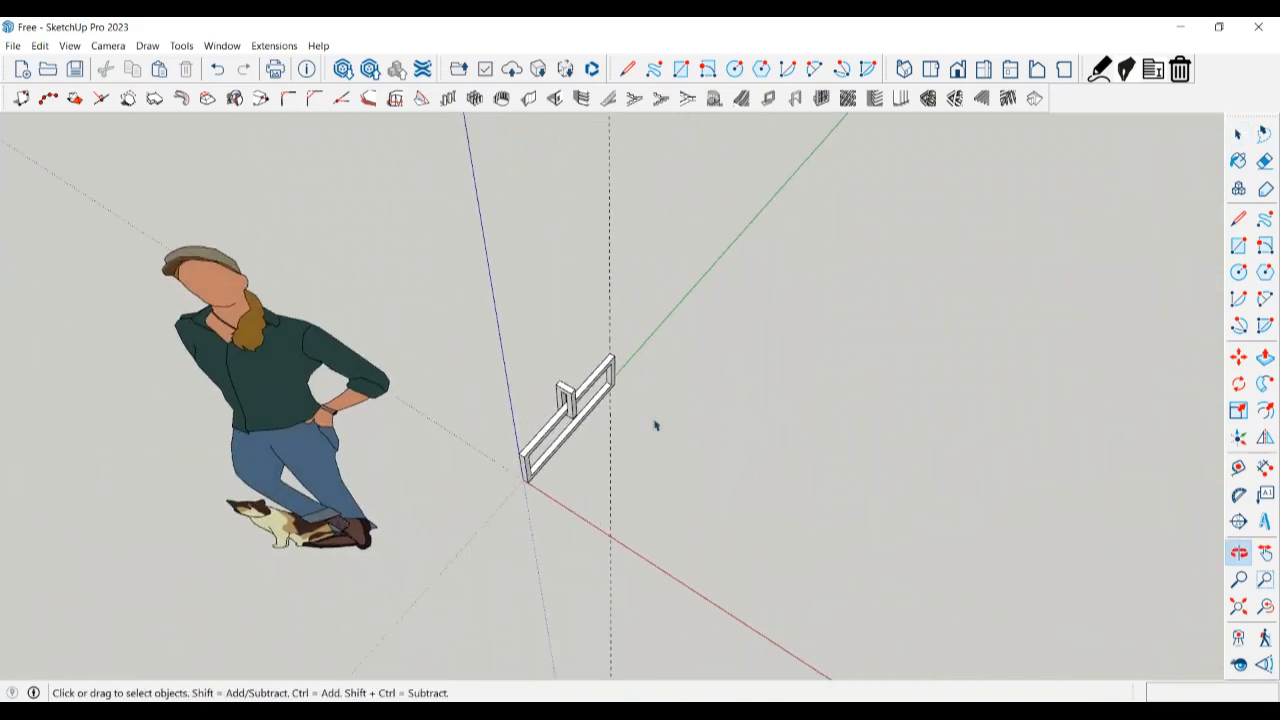
- Open the group holding the frame and the upright ring for editing and select the whole rectangular frame
{"action": "scroll", "coordinate": [657, 420], "scroll_direction": "up", "scroll_amount": 2}
{"action": "key", "text": "e"}
{"action": "key", "text": "space"}
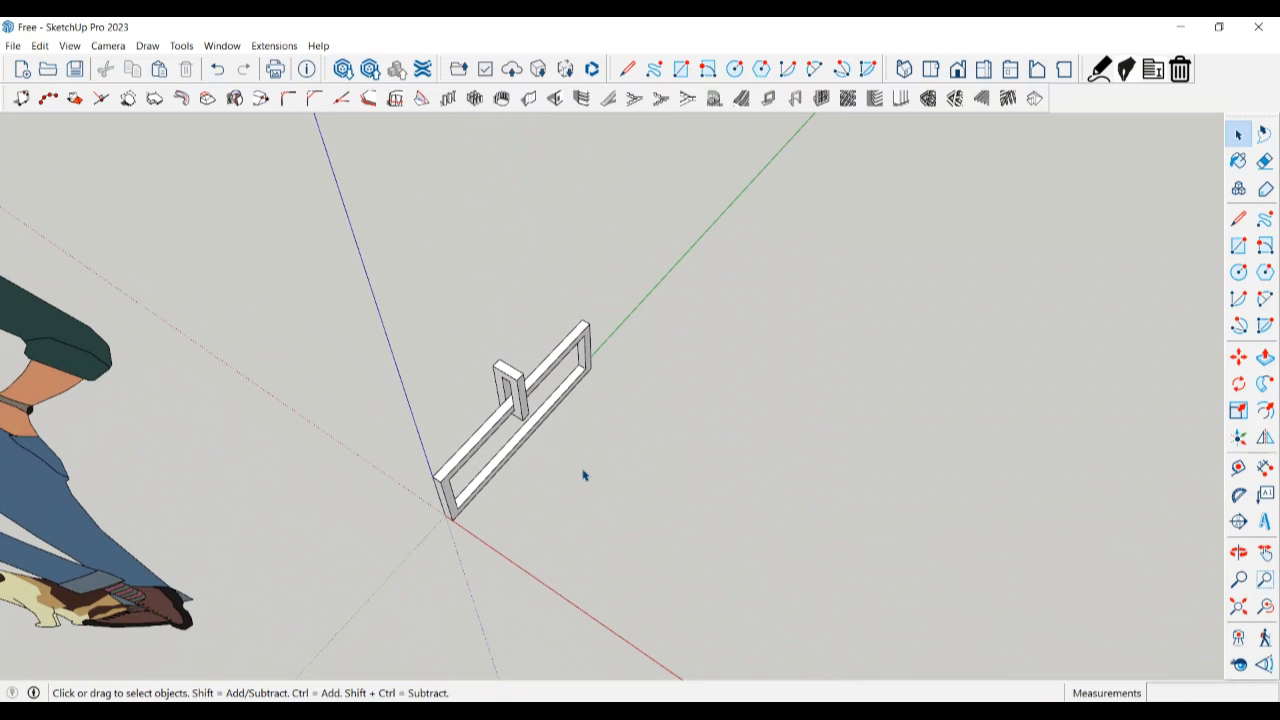
{"action": "middle_click_drag", "start_coordinate": [552, 504], "coordinate": [437, 409]}
{"action": "left_click", "coordinate": [480, 455]}
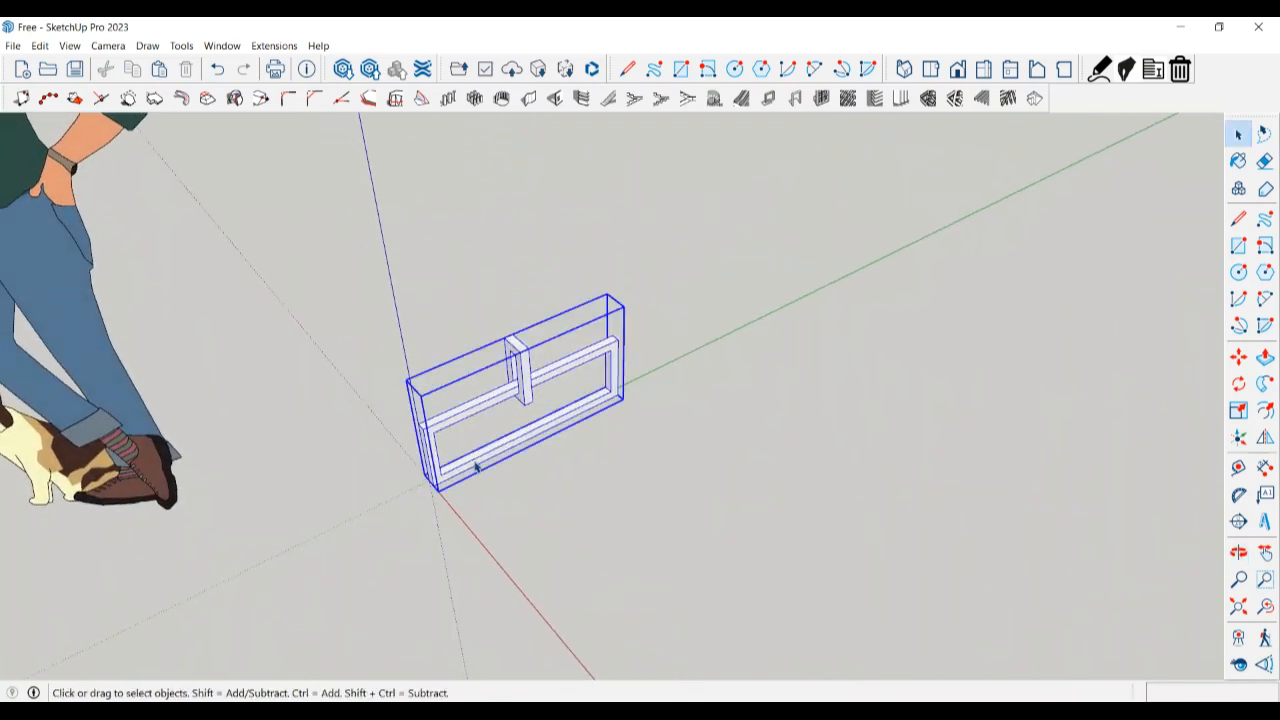
{"action": "scroll", "coordinate": [480, 457], "scroll_direction": "up", "scroll_amount": 2}
{"action": "middle_click_drag", "start_coordinate": [480, 457], "coordinate": [615, 432]}
{"action": "triple_click", "coordinate": [425, 456]}
- Try to copy the ungrouped rectangular frame upward and raise the copy along the upright ring
{"action": "key", "text": "m"}
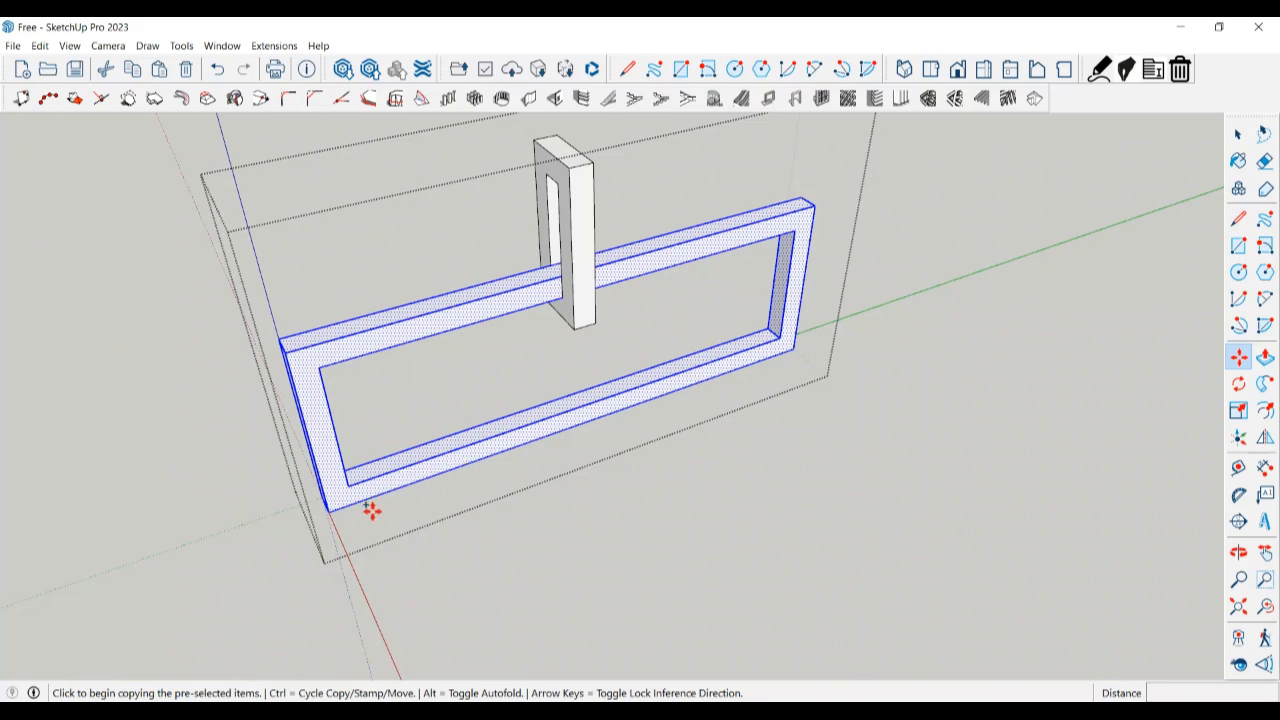
{"action": "left_click", "coordinate": [330, 512]}
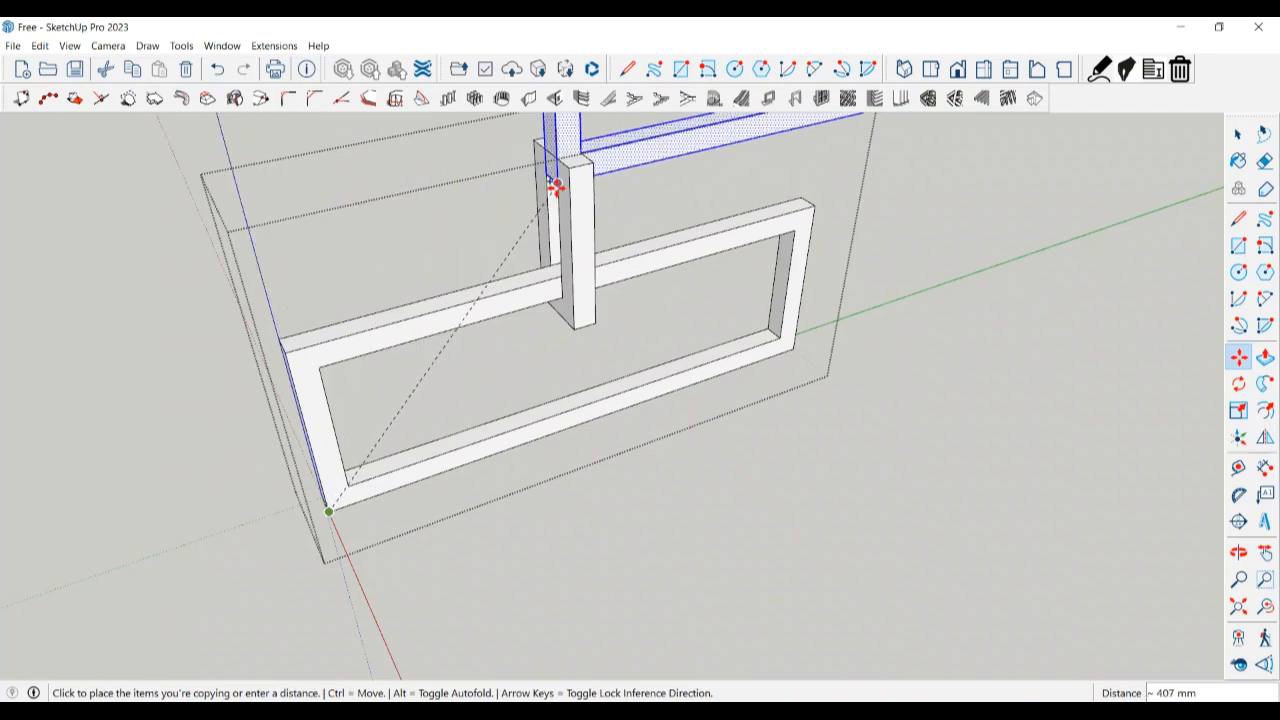
{"action": "middle_click_drag", "start_coordinate": [259, 271], "coordinate": [638, 323]}
{"action": "left_click", "coordinate": [267, 298]}
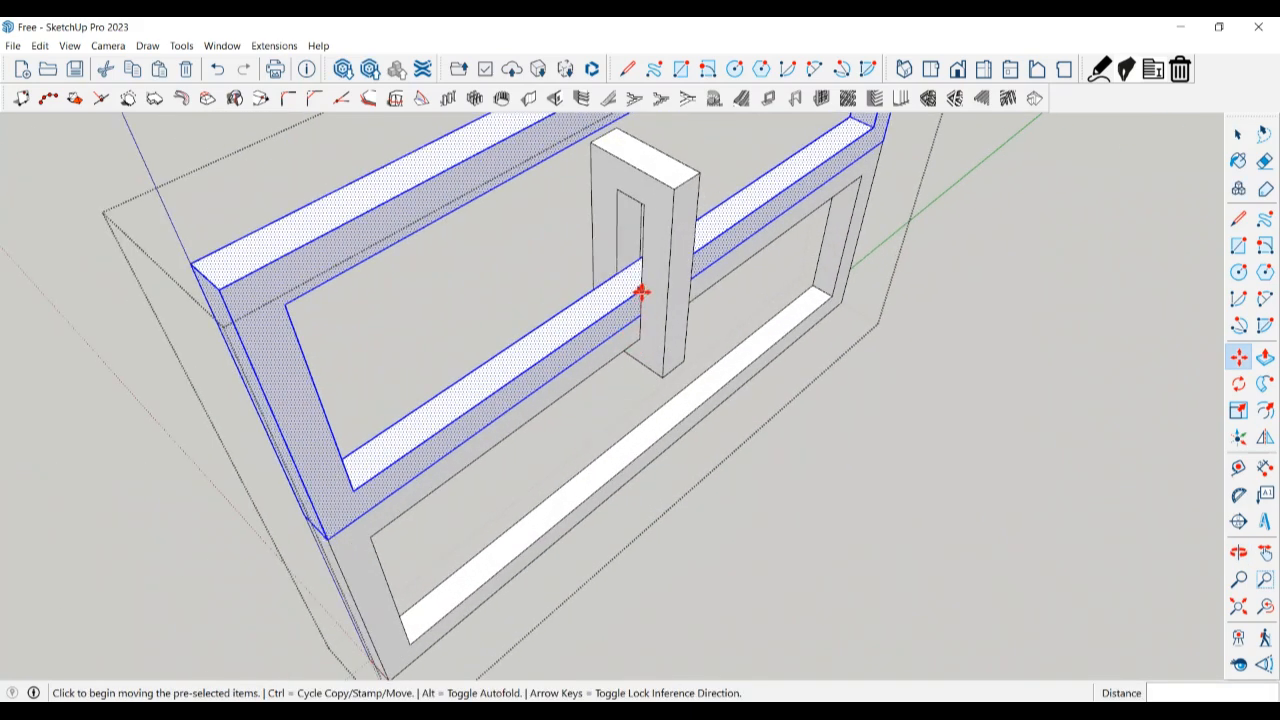
{"action": "scroll", "coordinate": [641, 292], "scroll_direction": "up", "scroll_amount": 2}
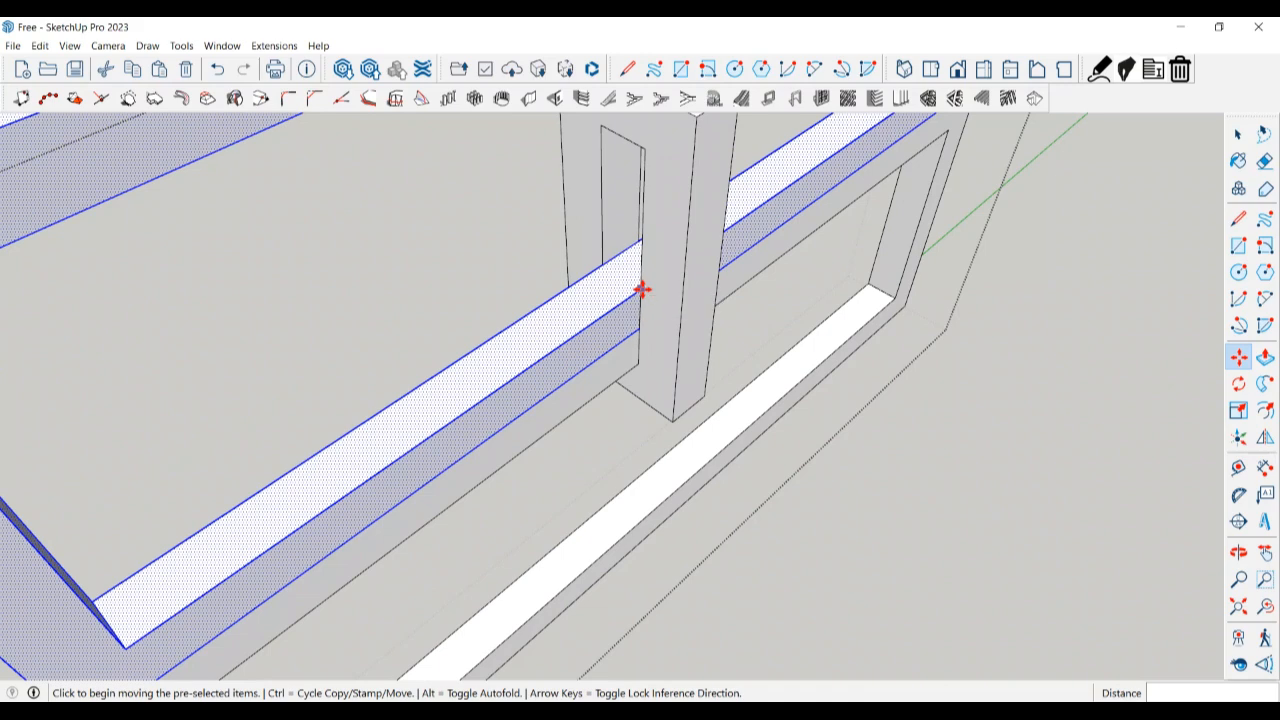
{"action": "left_click", "coordinate": [642, 289]}
{"action": "left_click", "coordinate": [647, 150]}
{"action": "scroll", "coordinate": [643, 235], "scroll_direction": "down", "scroll_amount": 1}
{"action": "key", "text": "space"}
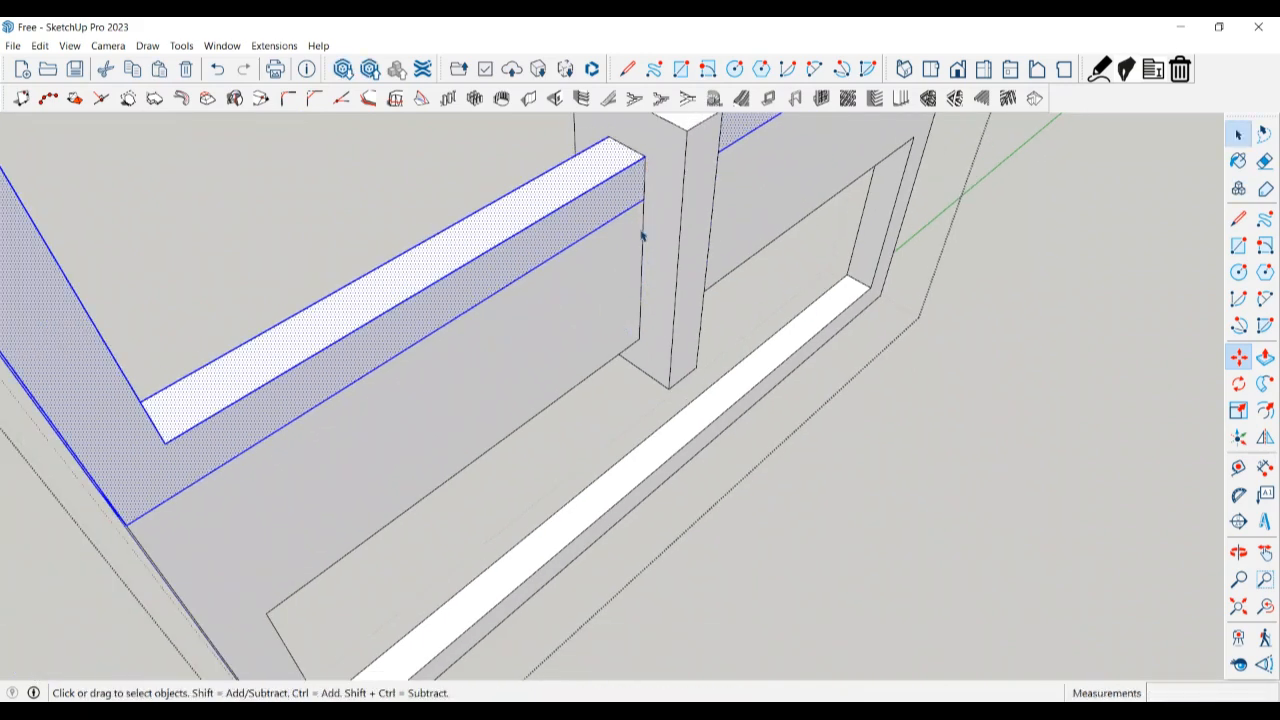
- Examine where the copied frame meets the original by selecting the front face of each one
{"action": "scroll", "coordinate": [641, 235], "scroll_direction": "down", "scroll_amount": 8}
{"action": "middle_click_drag", "start_coordinate": [414, 449], "coordinate": [750, 400]}
{"action": "left_click", "coordinate": [726, 395]}
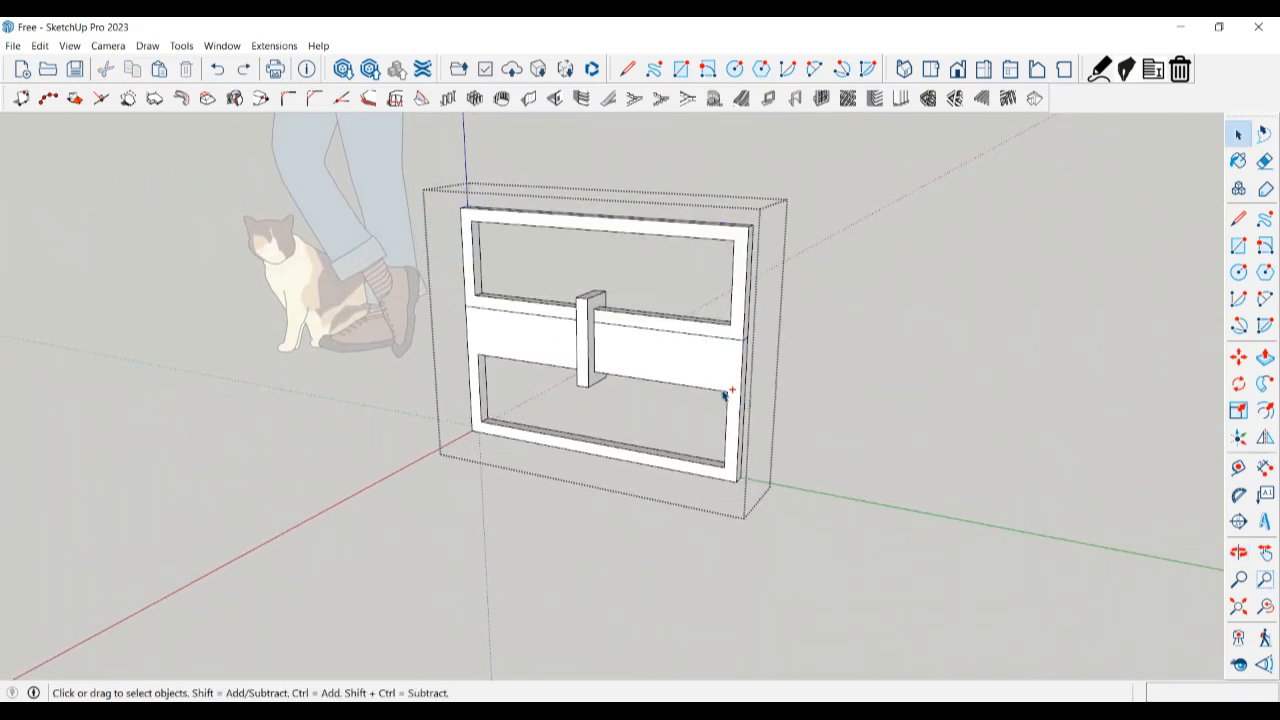
{"action": "left_click", "coordinate": [727, 395]}
{"action": "scroll", "coordinate": [727, 393], "scroll_direction": "up", "scroll_amount": 4}
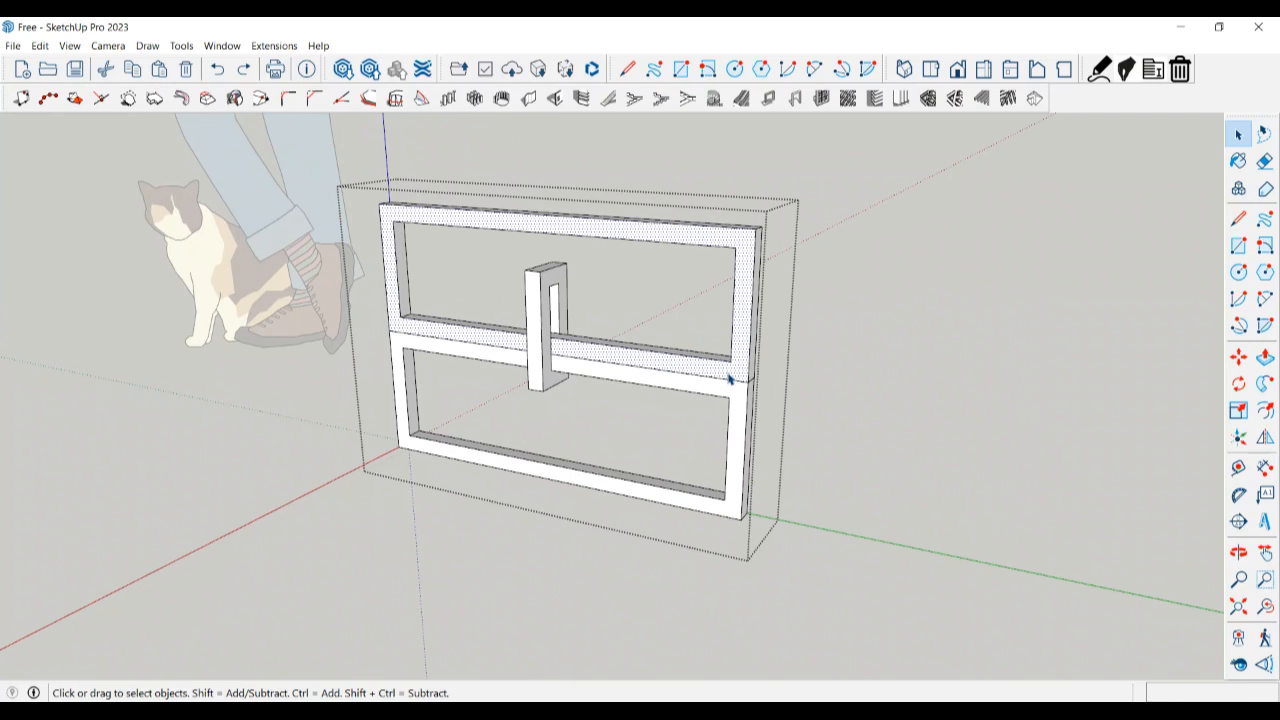
{"action": "scroll", "coordinate": [864, 383], "scroll_direction": "up", "scroll_amount": 1}
{"action": "left_click", "coordinate": [867, 381]}
{"action": "middle_click_drag", "start_coordinate": [863, 391], "coordinate": [689, 394]}
{"action": "left_click", "coordinate": [717, 394]}
{"action": "double_click", "coordinate": [720, 397]}
{"action": "left_click", "coordinate": [701, 390]}
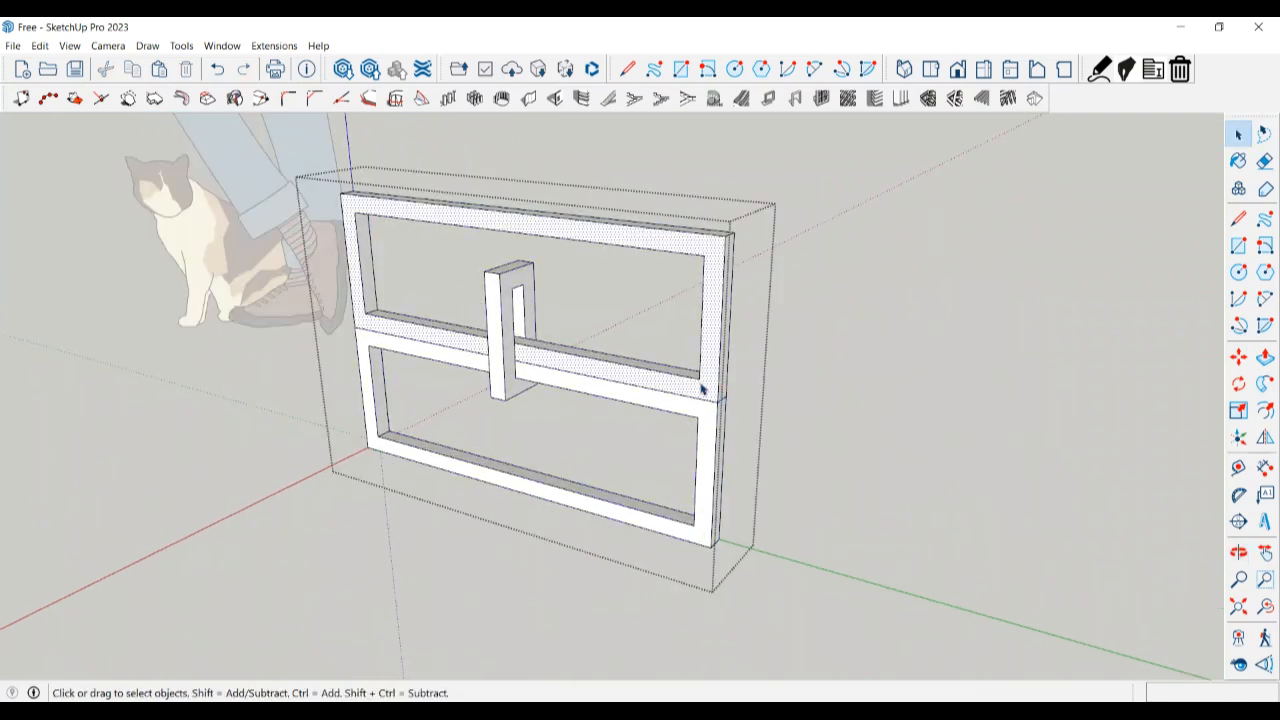
{"action": "left_click", "coordinate": [698, 462]}
{"action": "middle_click_drag", "start_coordinate": [701, 447], "coordinate": [823, 432]}
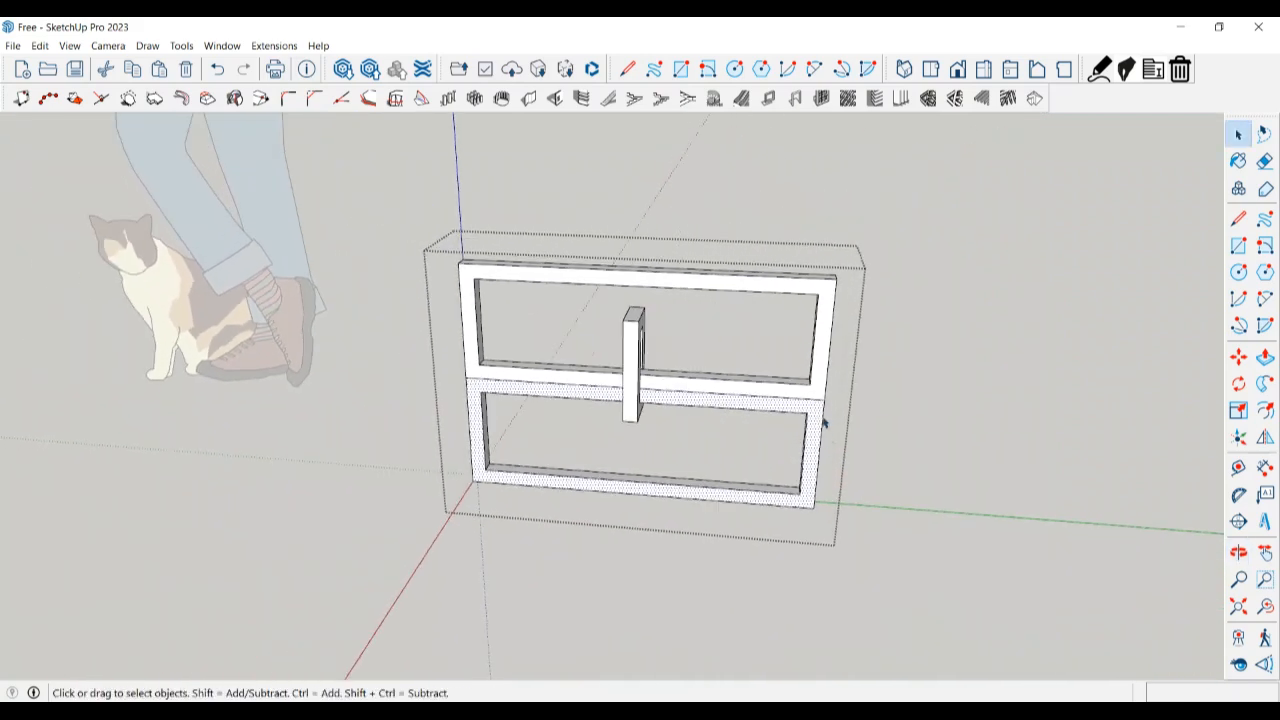
{"action": "middle_click_drag", "start_coordinate": [825, 357], "coordinate": [793, 405]}
- Undo the ungrouped copy of the rectangular frame
{"action": "key", "text": "Escape"}
{"action": "key", "text": "ctrl+z"}
{"action": "key", "text": "ctrl+z"}
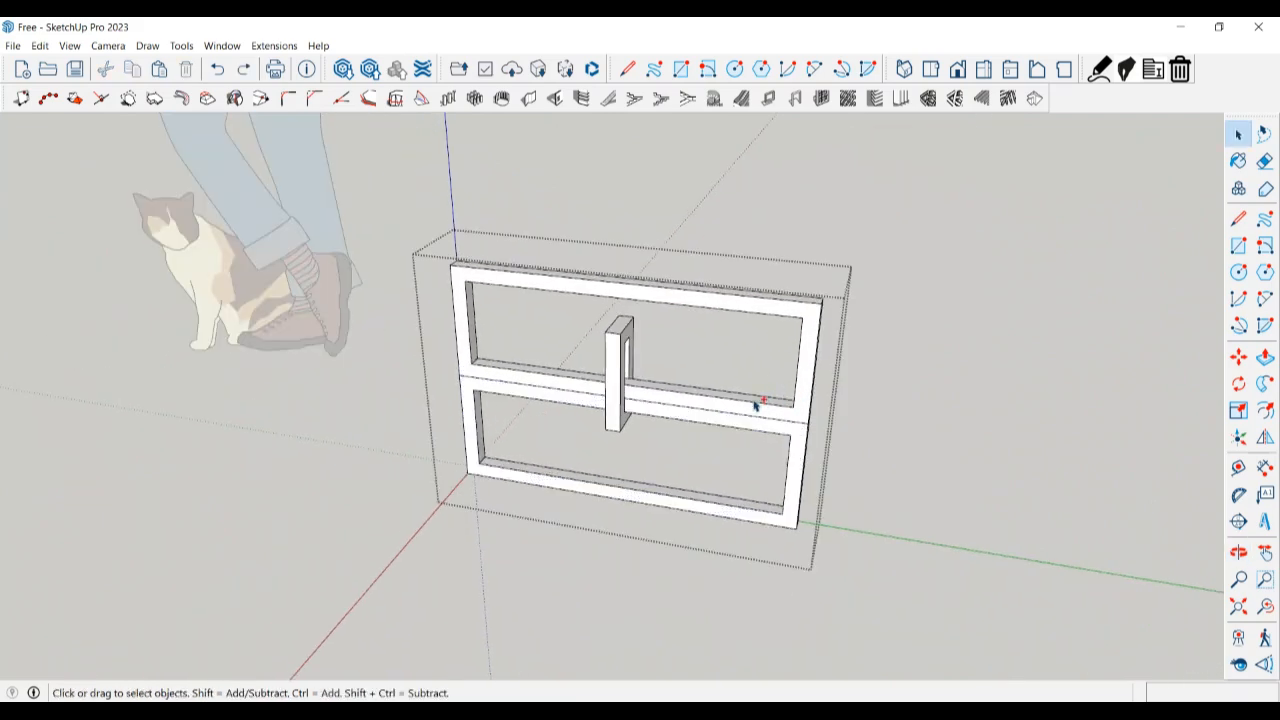
- Select all faces and edges of the rectangular frame, including its ends, and make them a group
{"action": "triple_click", "coordinate": [786, 437]}
{"action": "mouse_move", "coordinate": [781, 463]}
{"action": "middle_mouse_down"}
{"action": "mouse_move", "coordinate": [789, 480]}
{"action": "mouse_move", "coordinate": [774, 491]}
{"action": "mouse_move", "coordinate": [794, 471]}
{"action": "middle_mouse_up"}
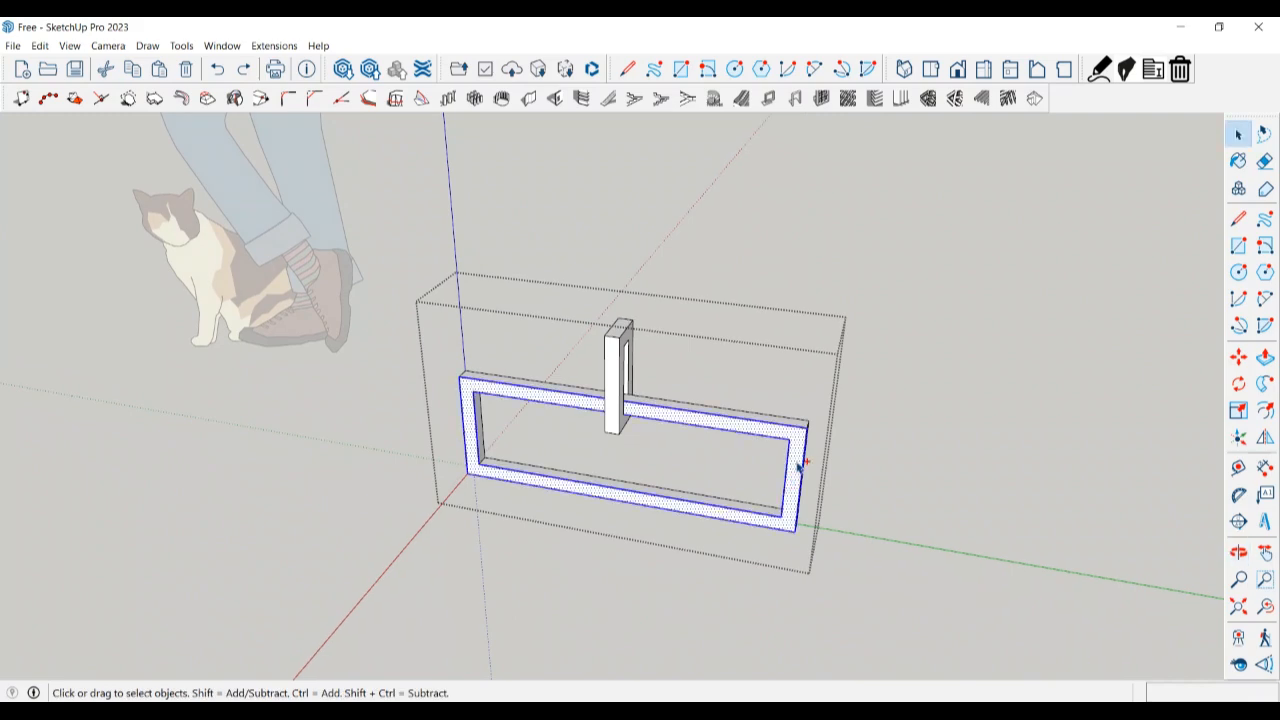
{"action": "middle_click_drag", "start_coordinate": [802, 428], "coordinate": [372, 515]}
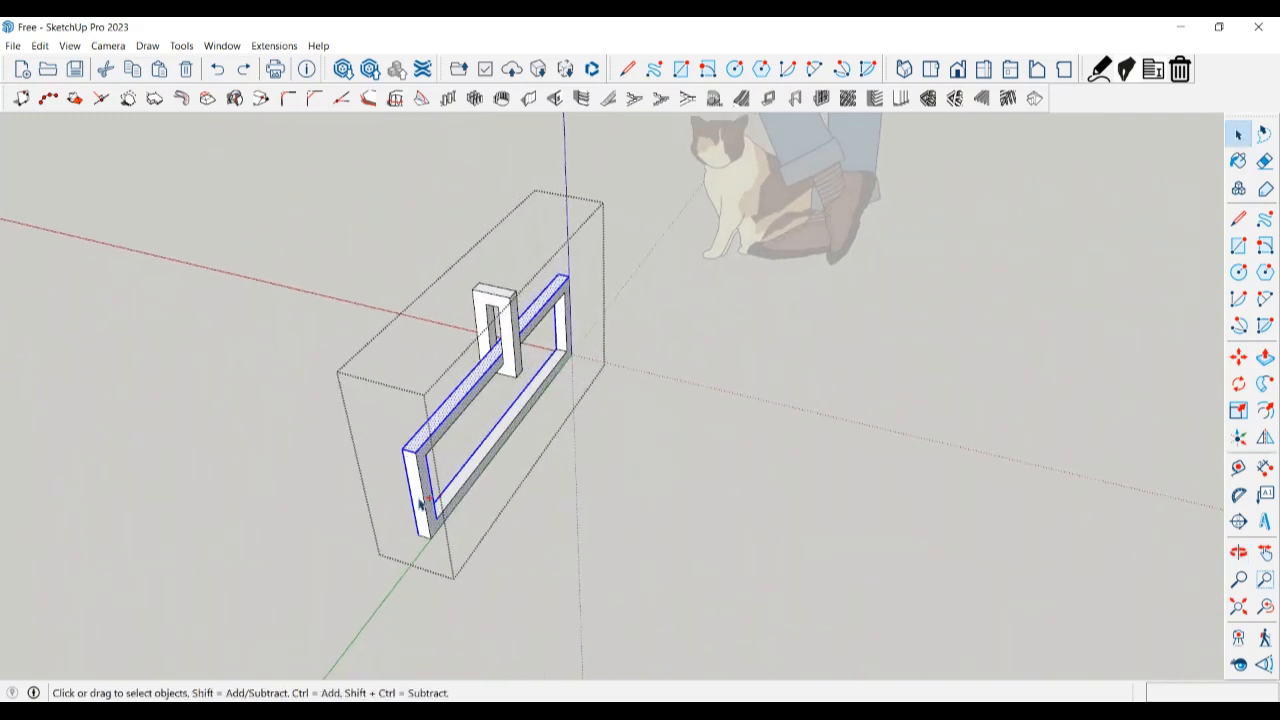
{"action": "middle_click_drag", "start_coordinate": [437, 455], "coordinate": [380, 440]}
{"action": "scroll", "coordinate": [398, 447], "scroll_direction": "up", "scroll_amount": 2}
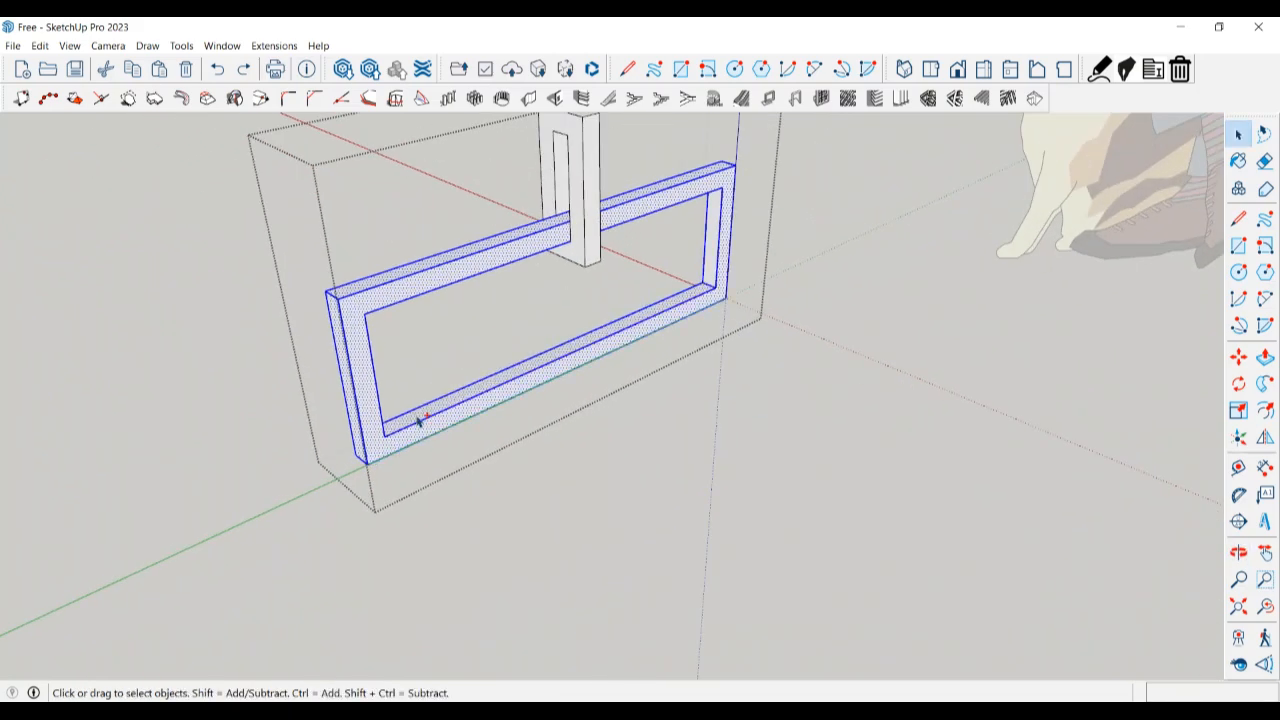
{"action": "middle_click_drag", "start_coordinate": [718, 271], "coordinate": [2, 450]}
{"action": "scroll", "coordinate": [606, 448], "scroll_direction": "down", "scroll_amount": 2}
{"action": "scroll", "coordinate": [606, 448], "scroll_direction": "down", "scroll_amount": 4}
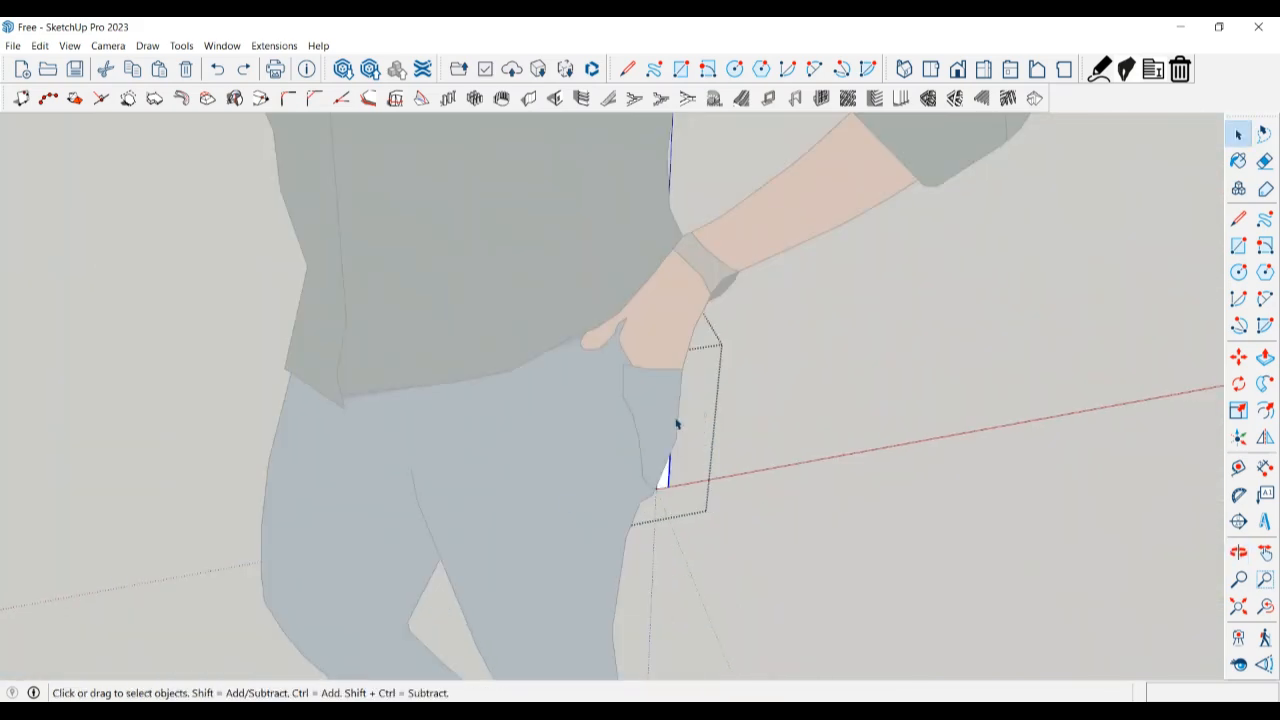
{"action": "middle_click_drag", "start_coordinate": [674, 430], "coordinate": [543, 434]}
{"action": "scroll", "coordinate": [687, 481], "scroll_direction": "up", "scroll_amount": 3}
{"action": "scroll", "coordinate": [655, 455], "scroll_direction": "up", "scroll_amount": 4}
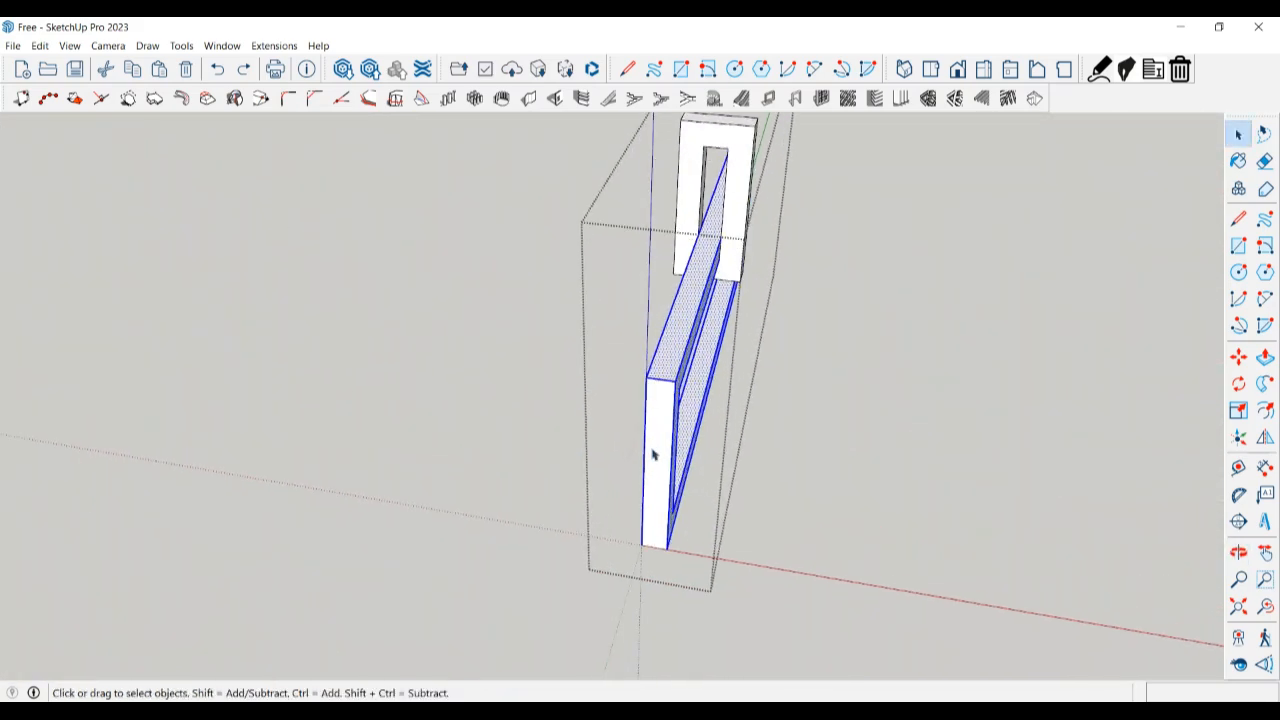
{"action": "middle_click_drag", "start_coordinate": [663, 451], "coordinate": [706, 366]}
{"action": "middle_click_drag", "start_coordinate": [688, 417], "coordinate": [817, 537]}
{"action": "right_click", "coordinate": [750, 490]}
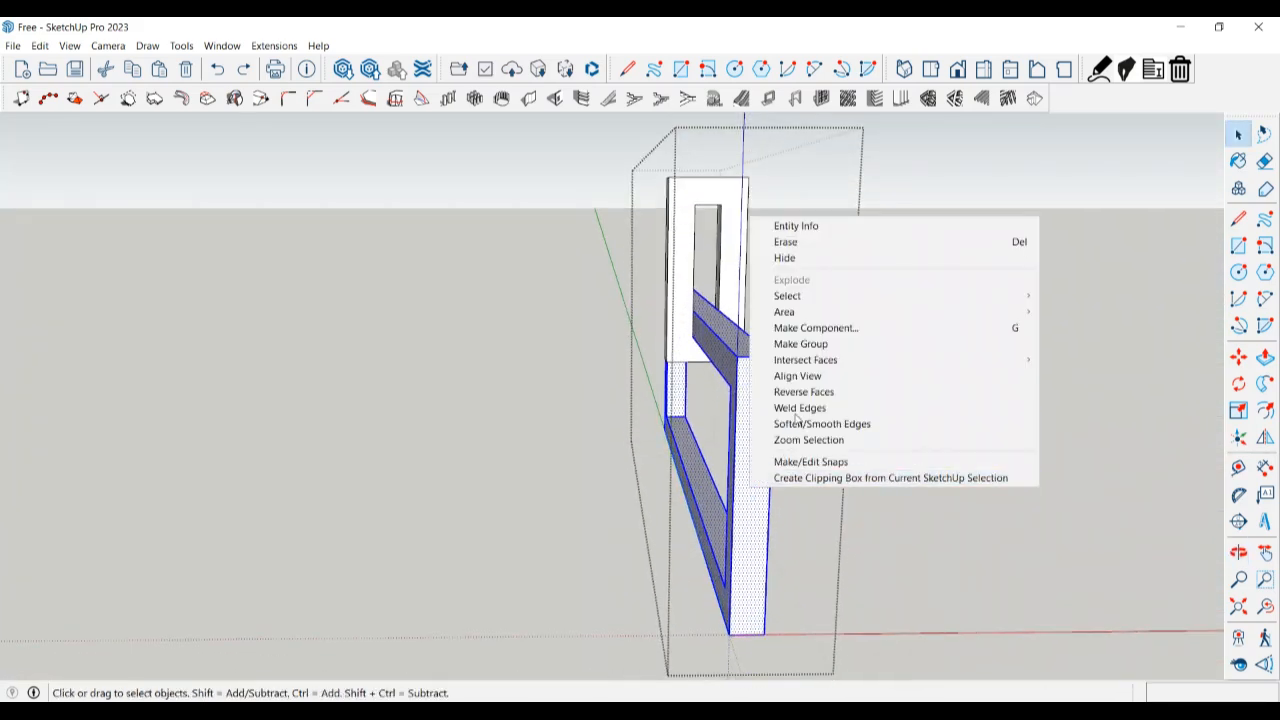
{"action": "left_click", "coordinate": [816, 345]}
- Copy the grouped frame about 276 mm straight up so its lower rail passes through the ring, and close the outer group
{"action": "middle_click_drag", "start_coordinate": [816, 345], "coordinate": [657, 531]}
{"action": "key", "text": "m"}
{"action": "key", "text": "ctrl"}
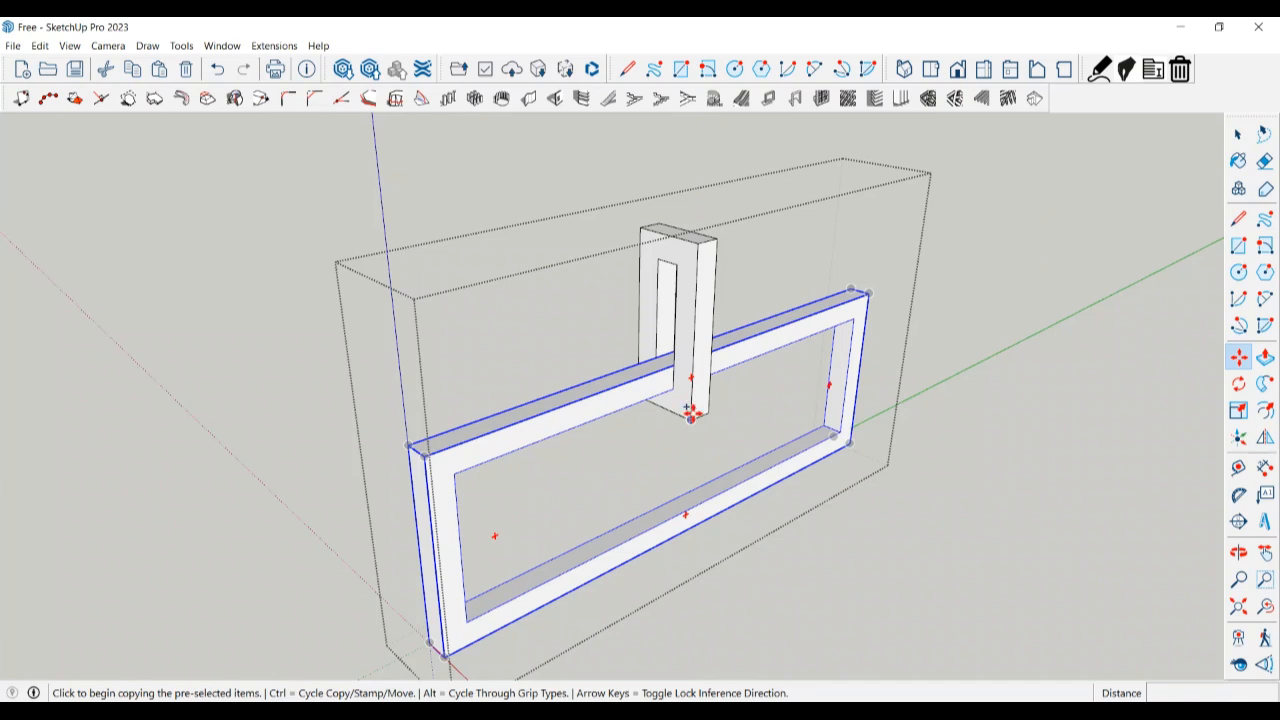
{"action": "left_click", "coordinate": [685, 511]}
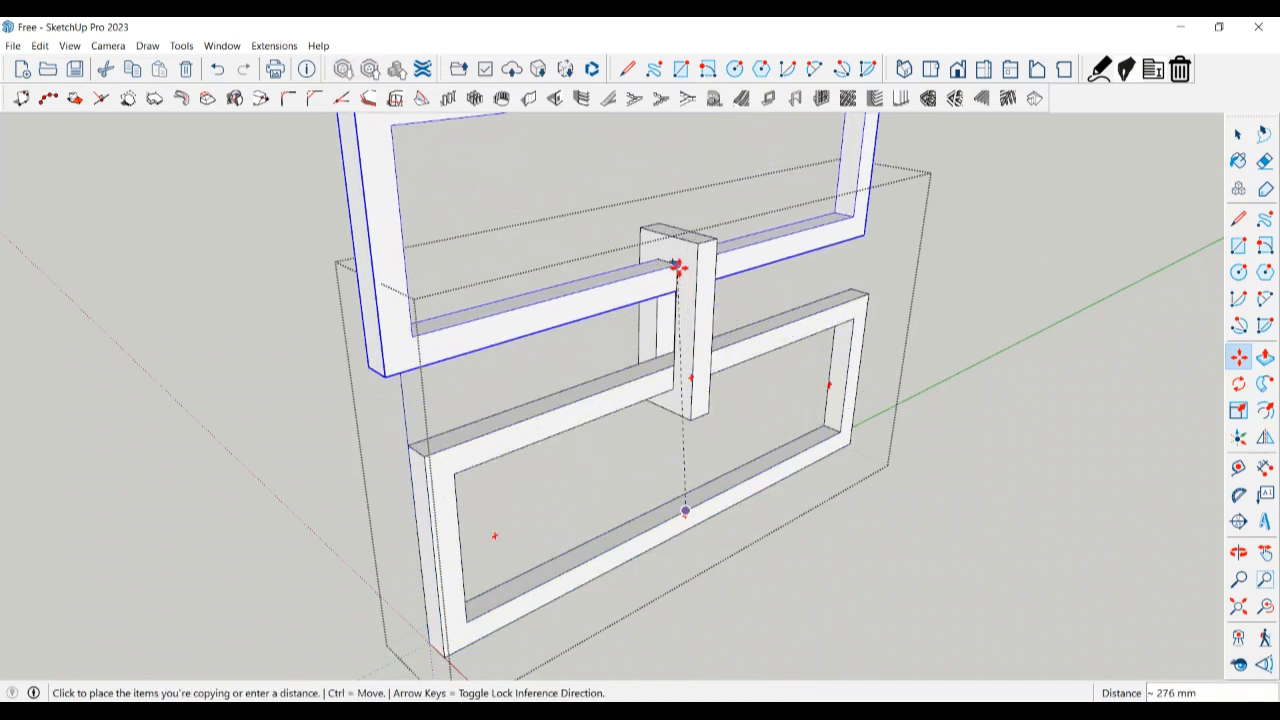
{"action": "left_click", "coordinate": [678, 267]}
{"action": "key", "text": "space"}
{"action": "scroll", "coordinate": [711, 331], "scroll_direction": "down", "scroll_amount": 3}
{"action": "middle_click_drag", "start_coordinate": [712, 515], "coordinate": [497, 580]}
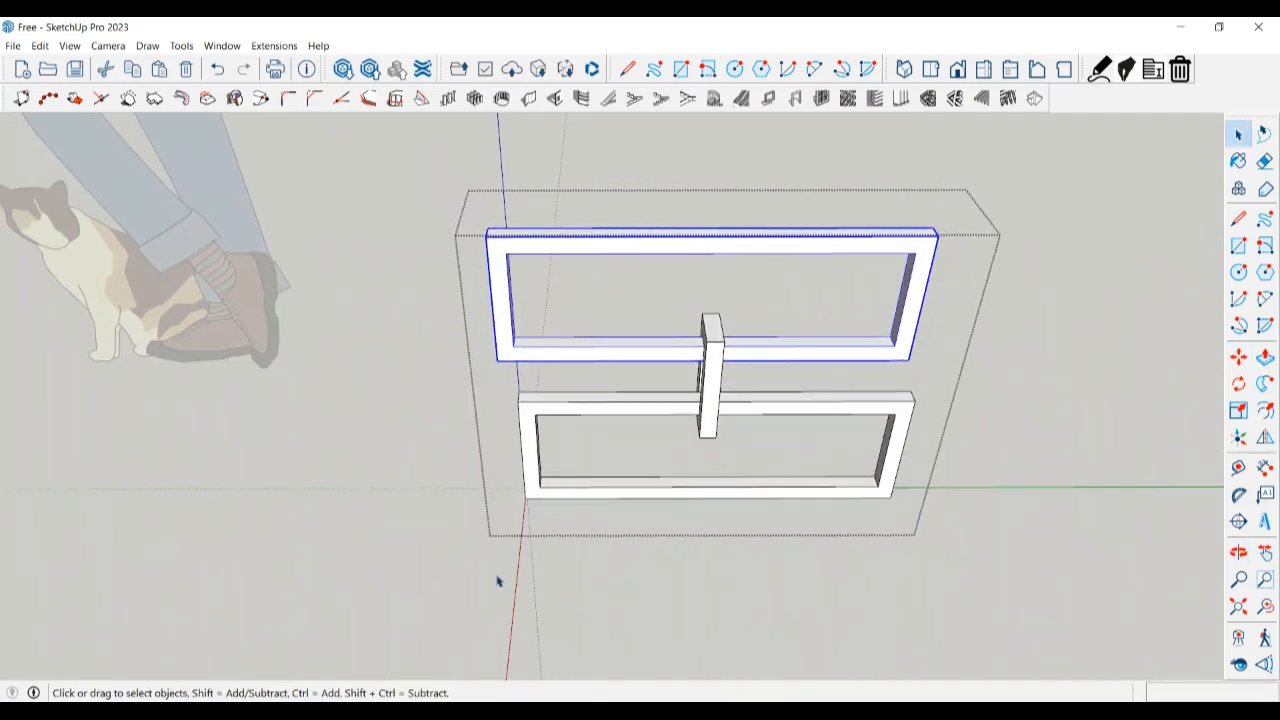
{"action": "scroll", "coordinate": [517, 580], "scroll_direction": "down", "scroll_amount": 2}
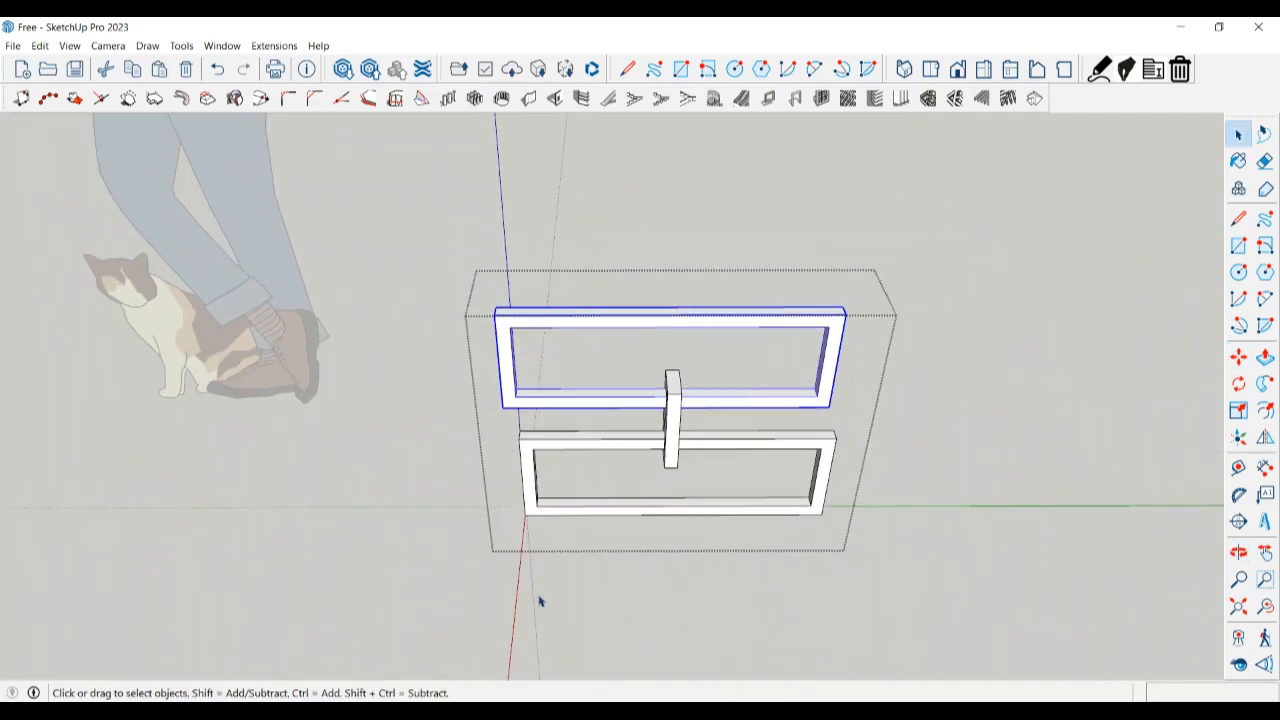
{"action": "middle_click_drag", "start_coordinate": [533, 597], "coordinate": [762, 535]}
{"action": "left_click", "coordinate": [806, 577]}
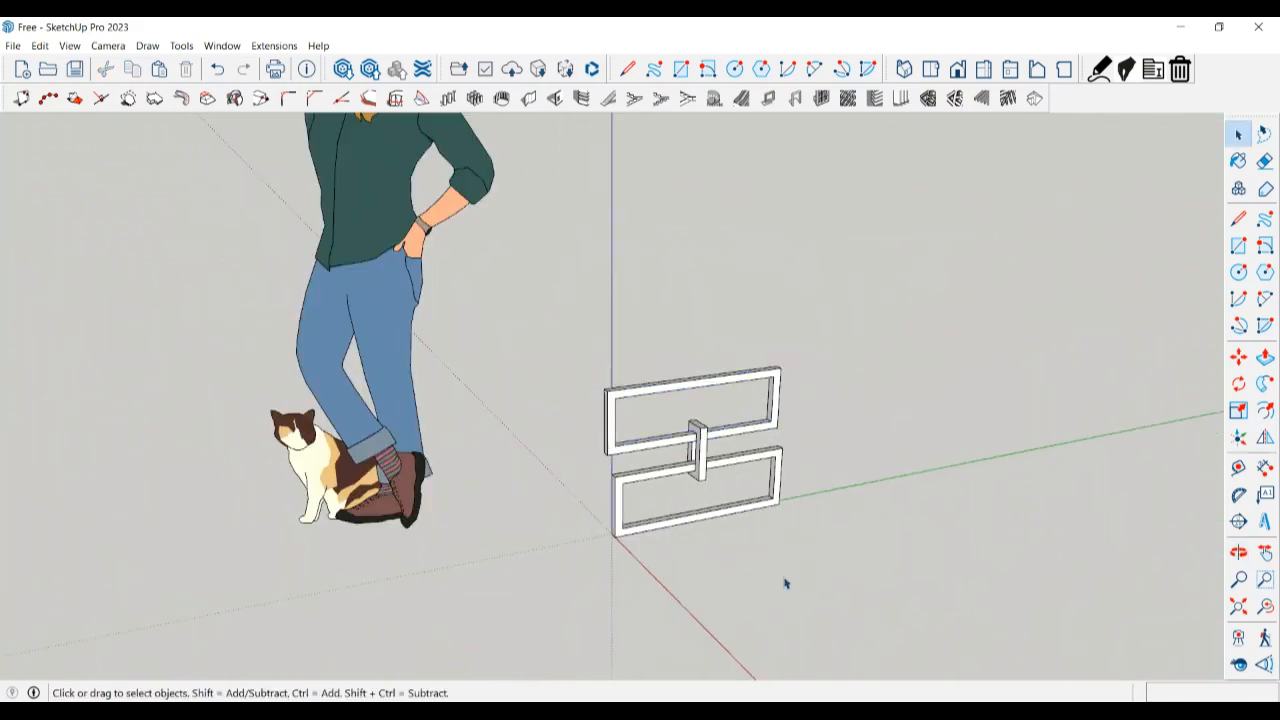
{"action": "middle_click_drag", "start_coordinate": [806, 577], "coordinate": [829, 547]}
- Copy the complete assembly of two frames and ring 800 mm along the red axis
{"action": "left_click", "coordinate": [641, 515]}
{"action": "scroll", "coordinate": [638, 528], "scroll_direction": "up", "scroll_amount": 3}
{"action": "key", "text": "m"}
{"action": "middle_click_drag", "start_coordinate": [640, 530], "coordinate": [794, 590]}
{"action": "scroll", "coordinate": [665, 530], "scroll_direction": "up", "scroll_amount": 2}
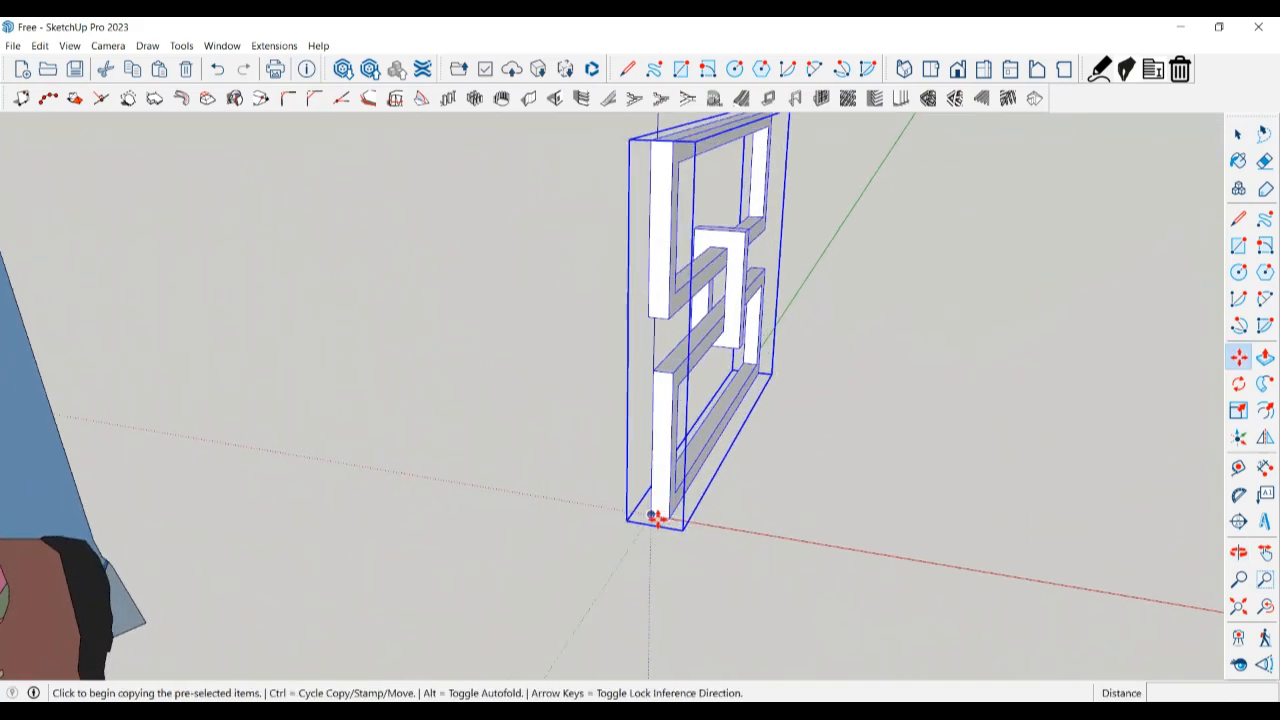
{"action": "left_click", "coordinate": [652, 517]}
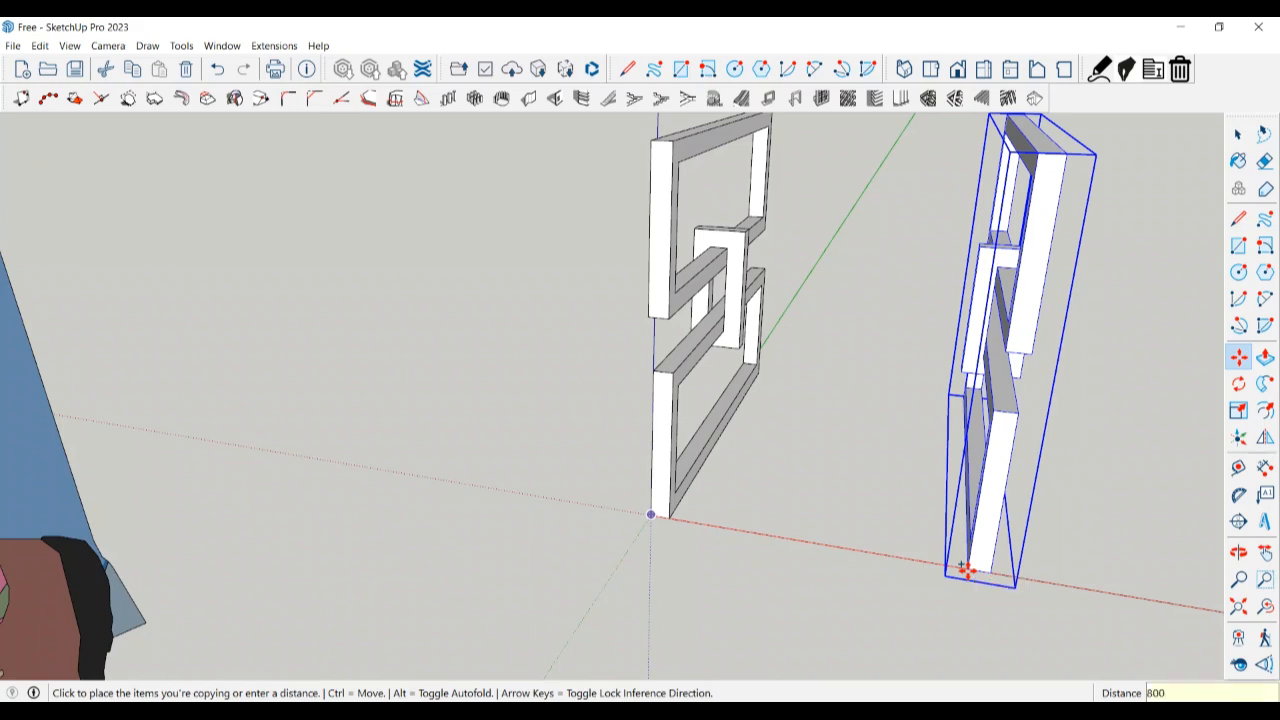
{"action": "key", "text": "Return"}
{"action": "scroll", "coordinate": [898, 600], "scroll_direction": "down", "scroll_amount": 3}
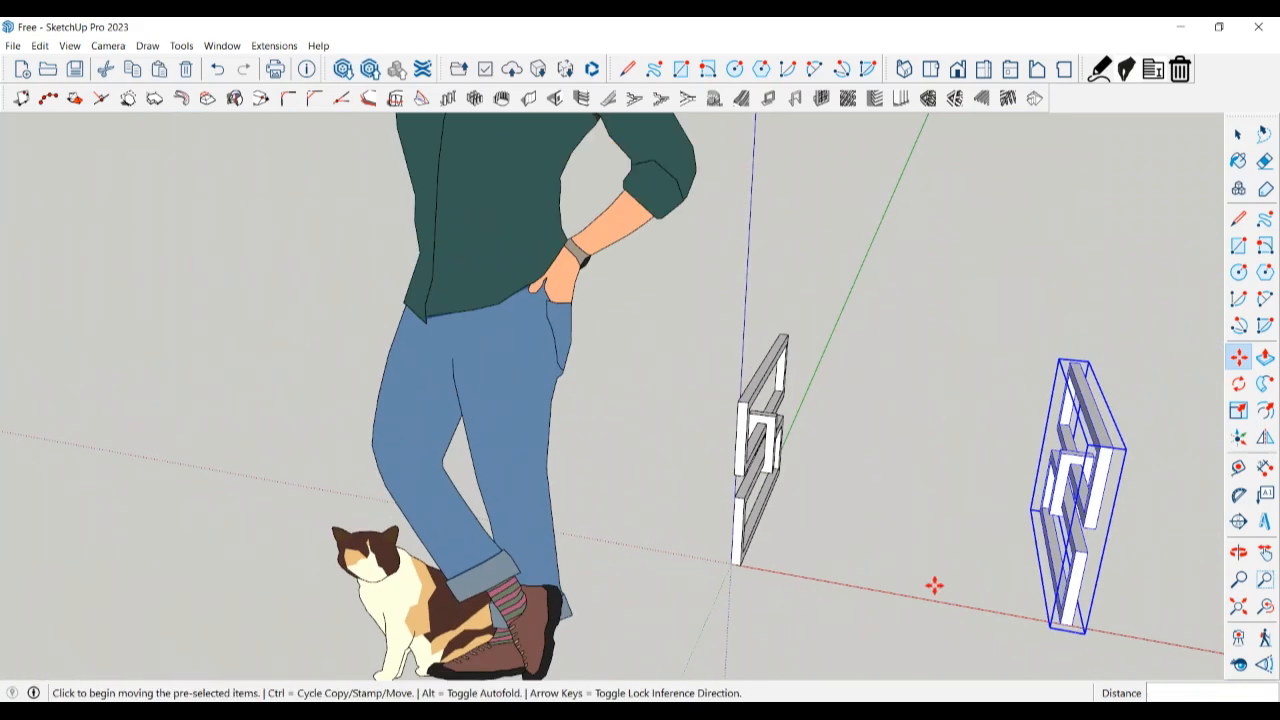
{"action": "middle_click_drag", "start_coordinate": [900, 588], "coordinate": [854, 589]}
{"action": "key", "text": "space"}
{"action": "left_click", "coordinate": [966, 500]}
- Draw an 825 × 600 mm rectangle across the tops of both leg assemblies, between their opposite outer corners
{"action": "middle_click_drag", "start_coordinate": [966, 500], "coordinate": [800, 466]}
{"action": "scroll", "coordinate": [817, 451], "scroll_direction": "down", "scroll_amount": 3}
{"action": "scroll", "coordinate": [794, 466], "scroll_direction": "up", "scroll_amount": 6}
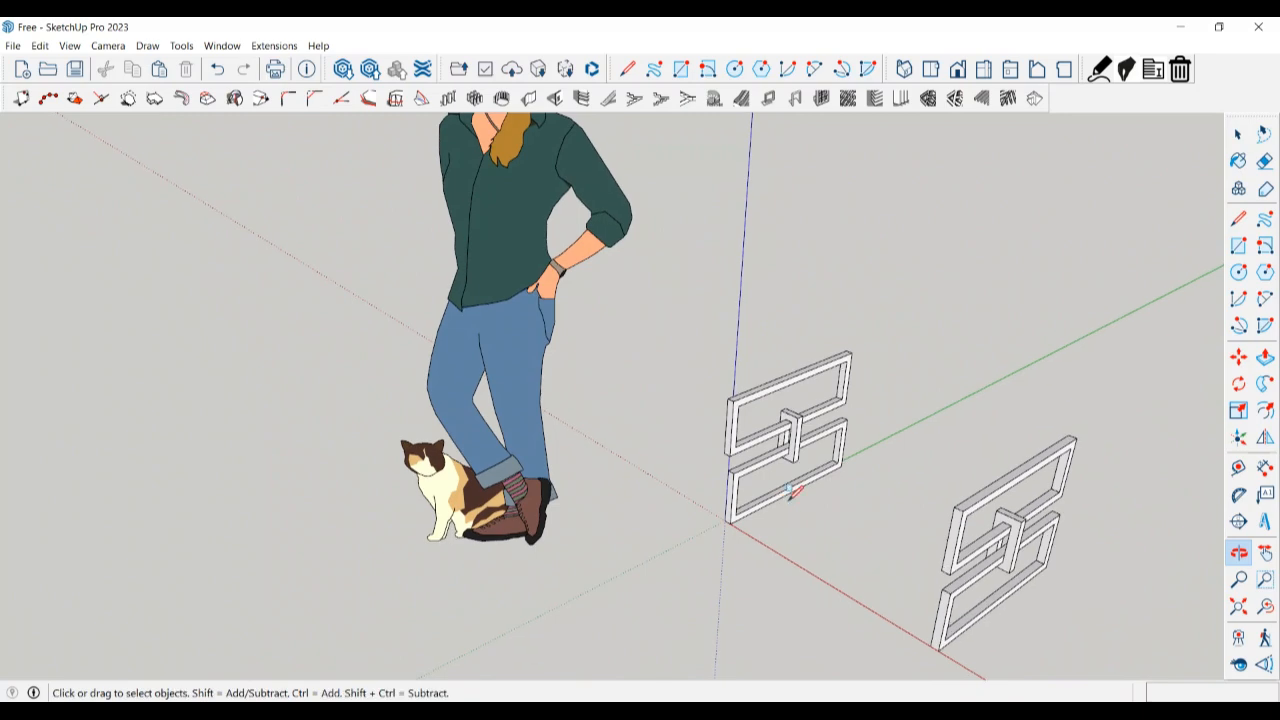
{"action": "key", "text": "r"}
{"action": "left_click", "coordinate": [701, 390]}
{"action": "scroll", "coordinate": [701, 390], "scroll_direction": "down", "scroll_amount": 5}
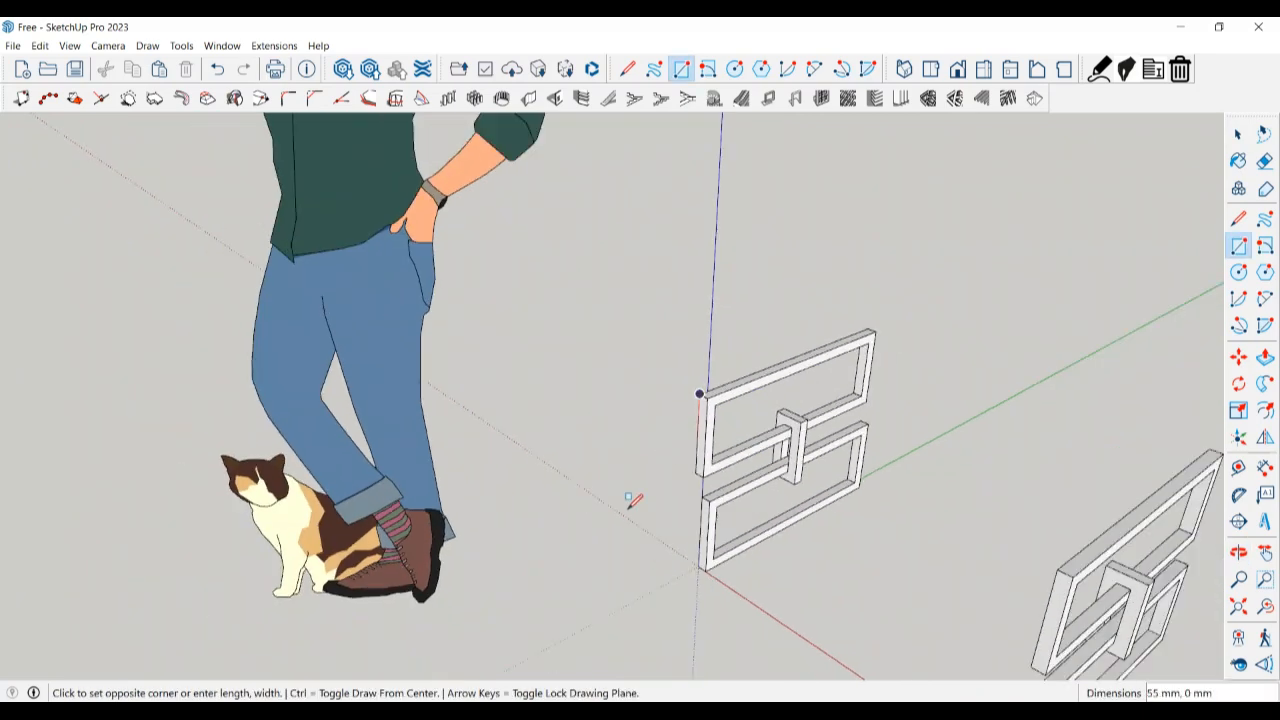
{"action": "scroll", "coordinate": [794, 543], "scroll_direction": "up", "scroll_amount": 2}
{"action": "left_click", "coordinate": [930, 476]}
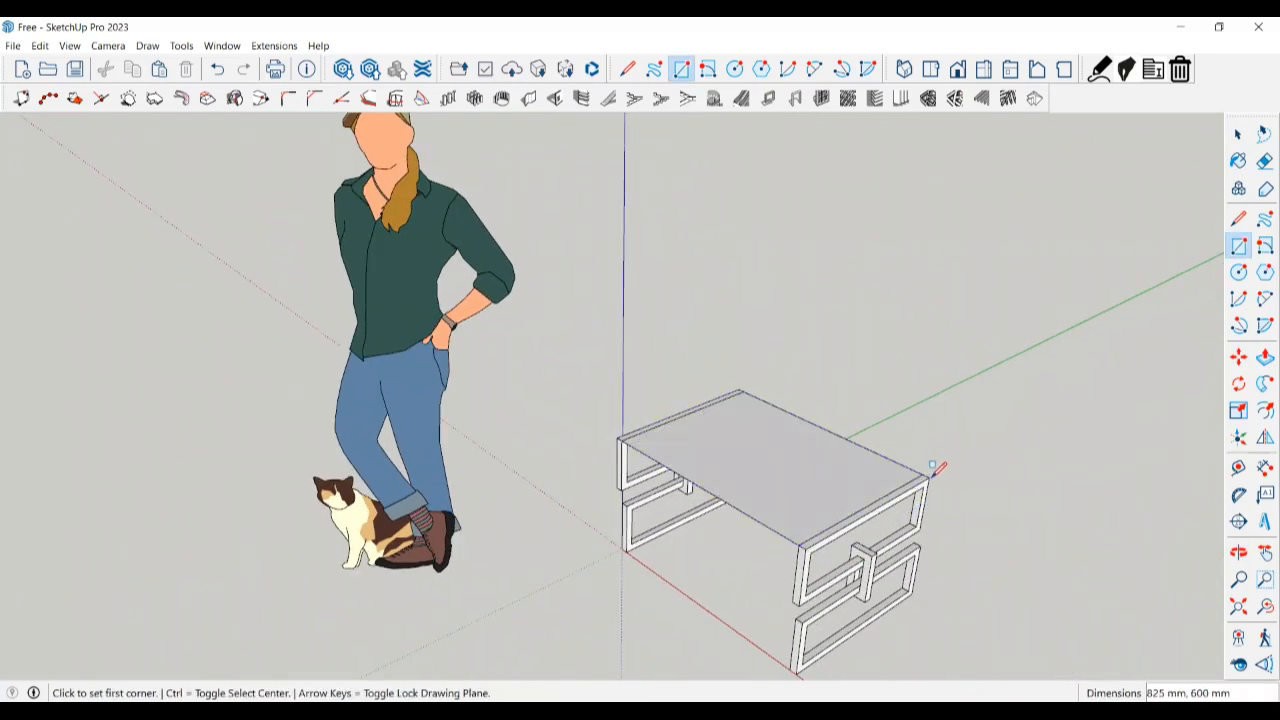
- Make the rectangle on top of the leg assemblies, with its edges, a group
{"action": "key", "text": "space"}
{"action": "double_click", "coordinate": [800, 476]}
{"action": "right_click", "coordinate": [794, 472]}
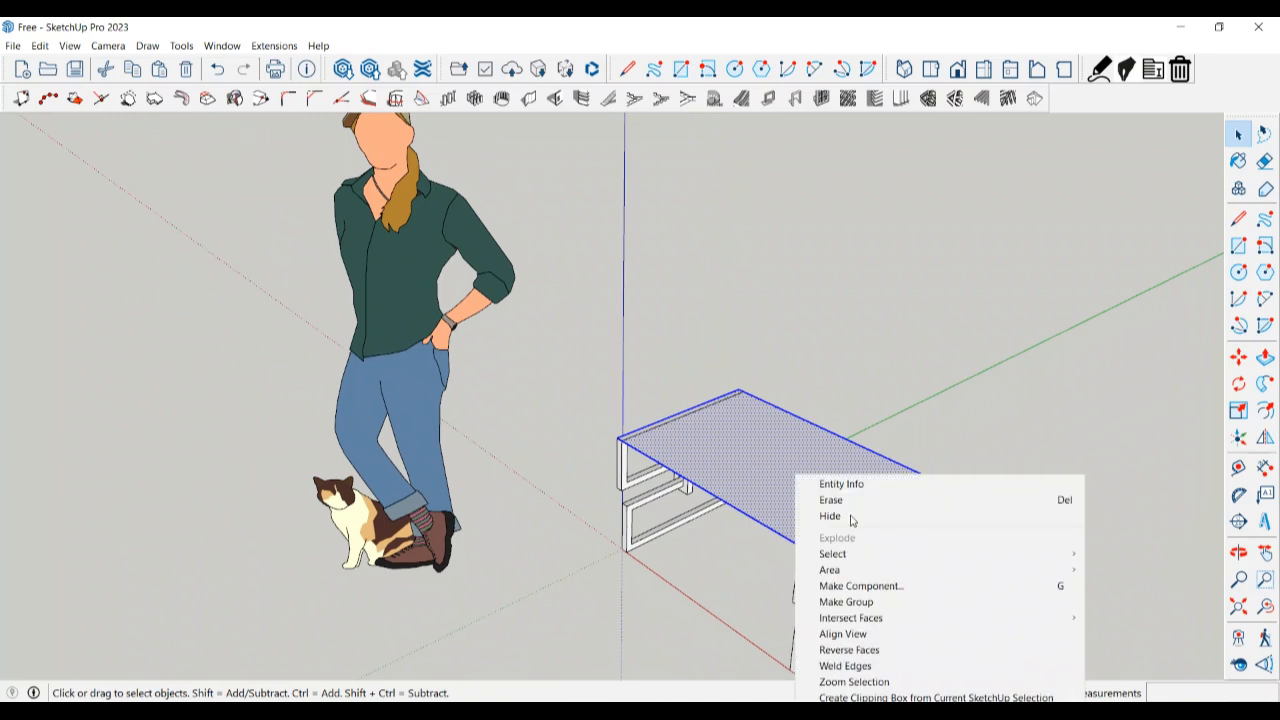
{"action": "left_click", "coordinate": [866, 601]}
- Open the tabletop group and extrude its face upward 15 mm
{"action": "double_click", "coordinate": [810, 489]}
{"action": "key", "text": "p"}
{"action": "left_click", "coordinate": [810, 489]}
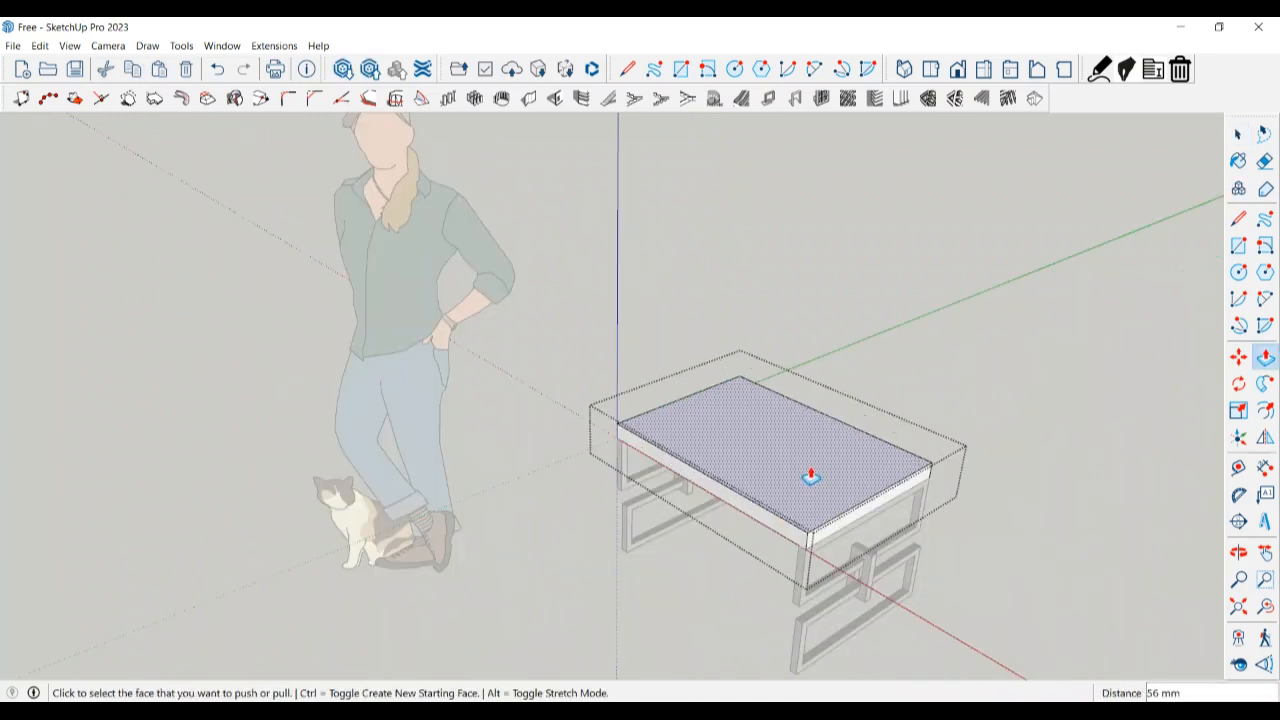
{"action": "key", "text": "Return"}
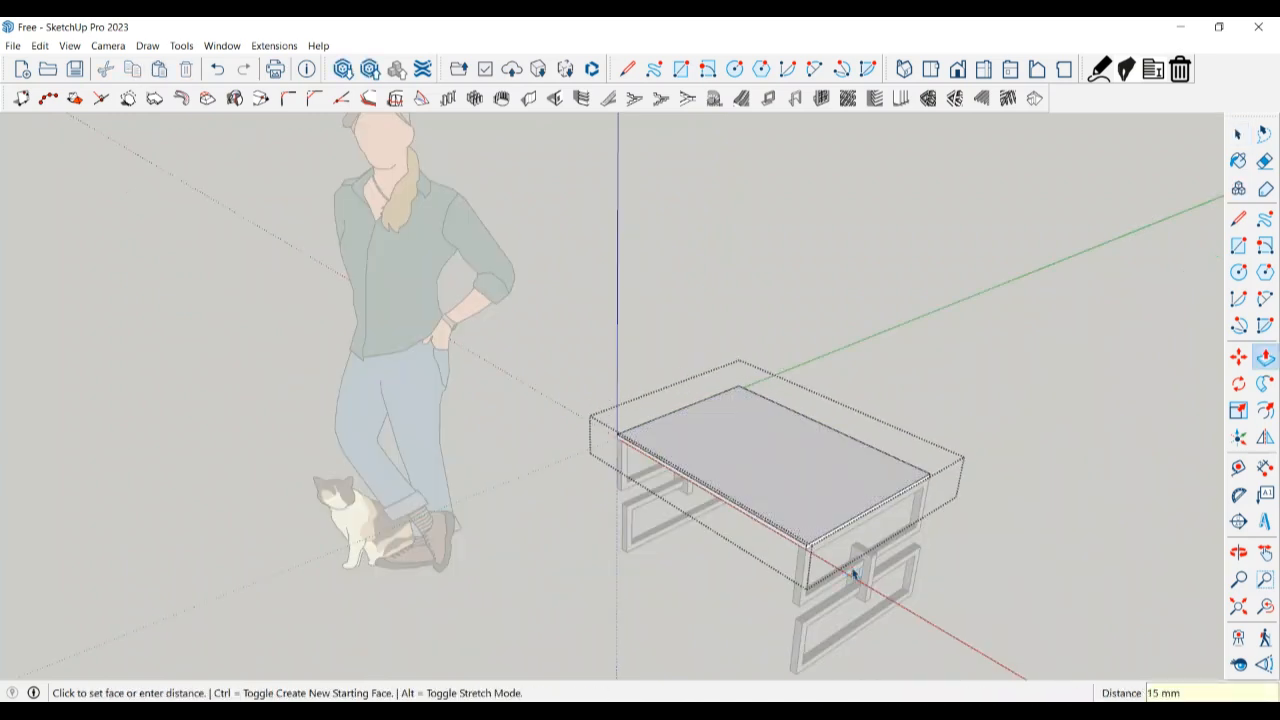
{"action": "key", "text": "space"}
- Extend the tabletop 50 mm outward at its near short end and along its front long side
{"action": "scroll", "coordinate": [817, 543], "scroll_direction": "up", "scroll_amount": 3}
{"action": "key", "text": "p"}
{"action": "scroll", "coordinate": [817, 550], "scroll_direction": "up", "scroll_amount": 2}
{"action": "left_click", "coordinate": [810, 536]}
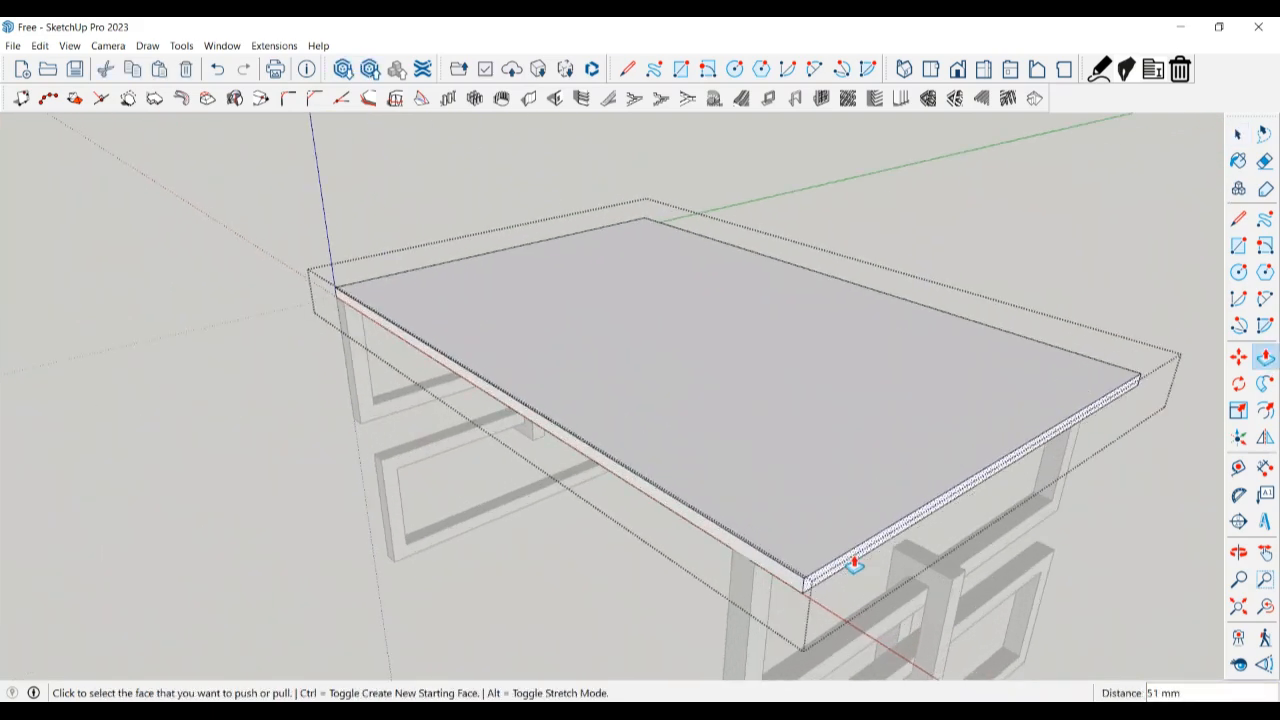
{"action": "left_click", "coordinate": [853, 563]}
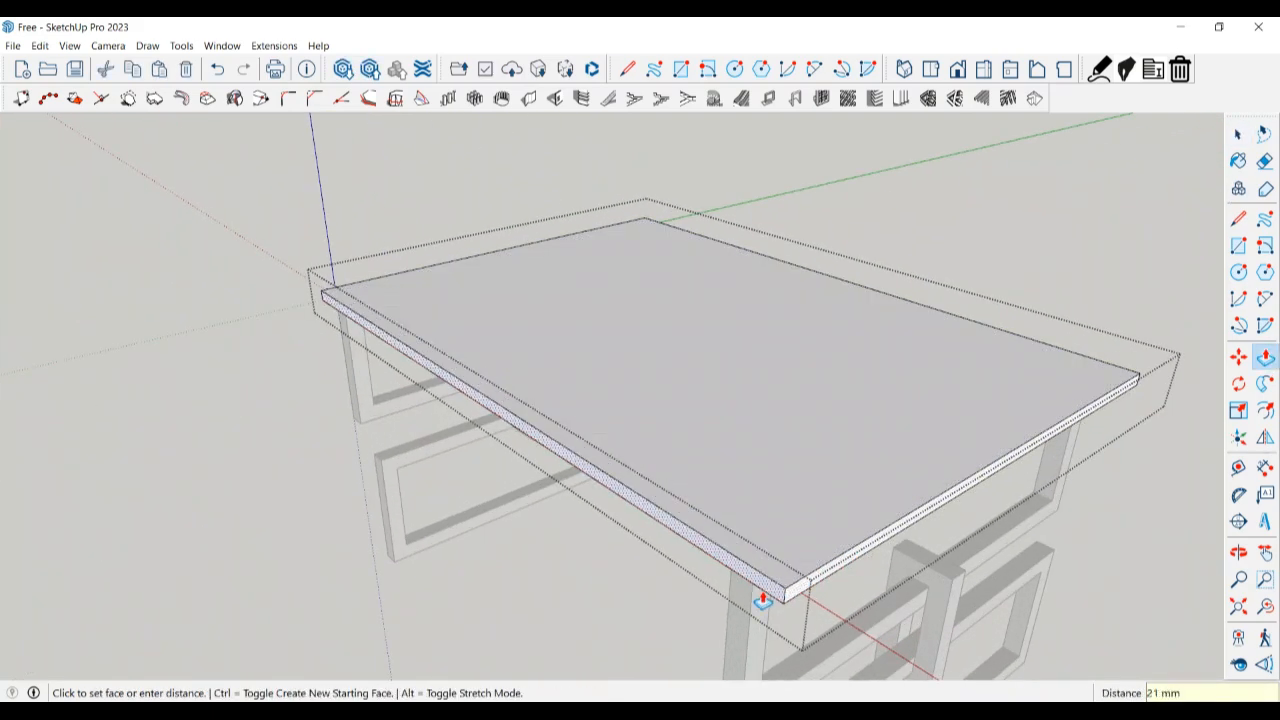
{"action": "left_click", "coordinate": [762, 600]}
{"action": "key", "text": "Return"}
{"action": "scroll", "coordinate": [655, 565], "scroll_direction": "down", "scroll_amount": 2}
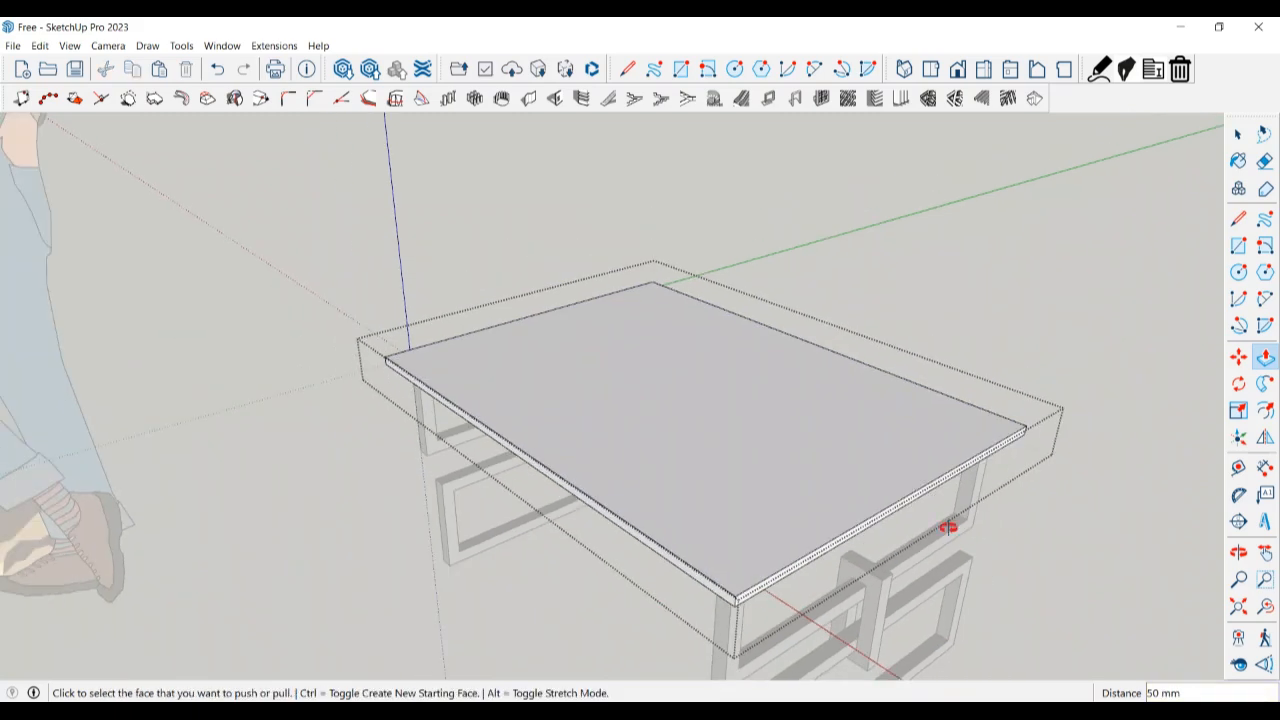
- Extend the tabletop 50 mm outward on its two remaining sides and leave the tabletop group
{"action": "middle_click_drag", "start_coordinate": [957, 534], "coordinate": [331, 511]}
{"action": "scroll", "coordinate": [420, 545], "scroll_direction": "up", "scroll_amount": 2}
{"action": "left_click", "coordinate": [420, 550]}
{"action": "left_click", "coordinate": [446, 569]}
{"action": "type", "text": "50"}
{"action": "key", "text": "Return"}
{"action": "middle_click_drag", "start_coordinate": [446, 569], "coordinate": [3, 523]}
{"action": "scroll", "coordinate": [543, 440], "scroll_direction": "up", "scroll_amount": 2}
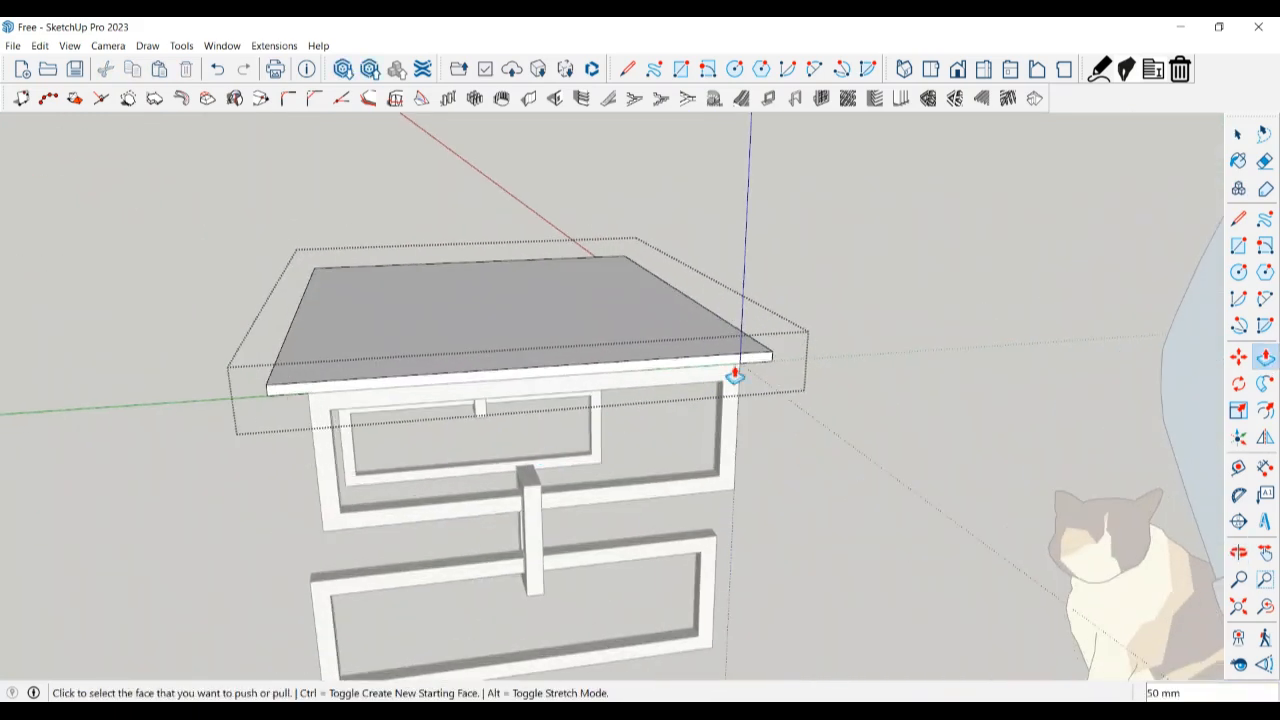
{"action": "left_click", "coordinate": [757, 363]}
{"action": "left_click", "coordinate": [798, 391]}
{"action": "type", "text": "50"}
{"action": "key", "text": "Return"}
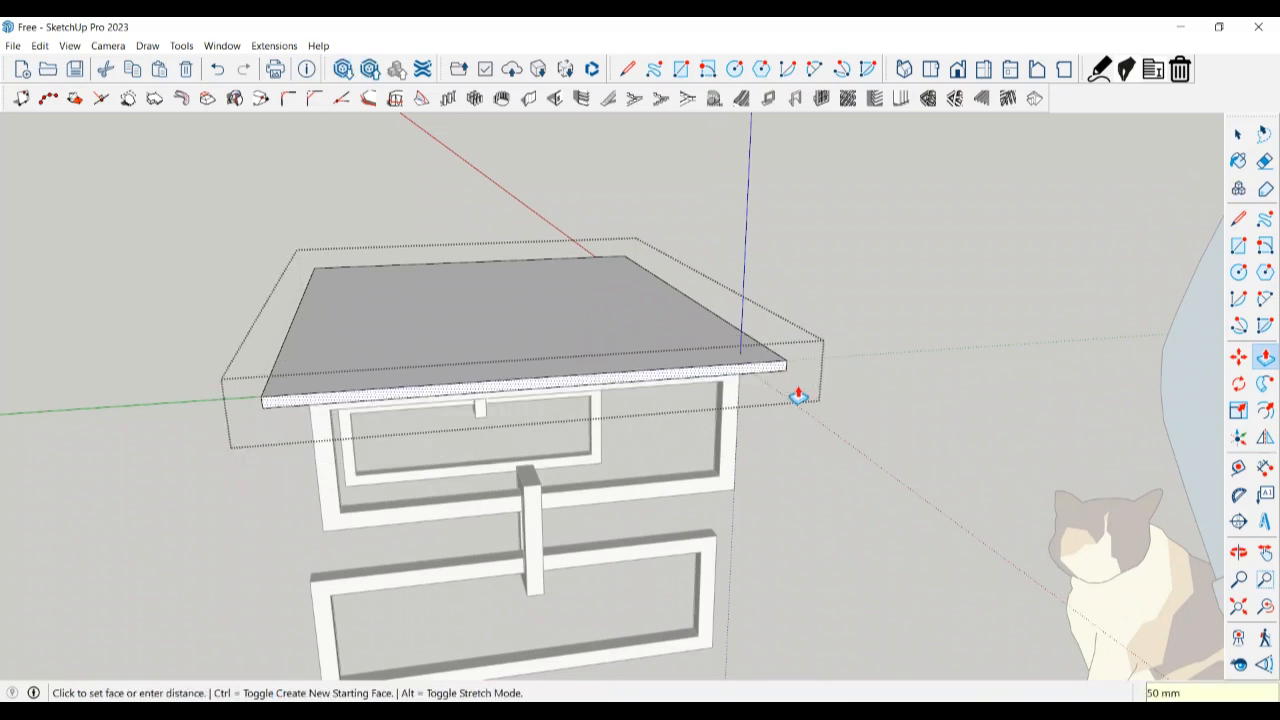
{"action": "scroll", "coordinate": [805, 410], "scroll_direction": "down", "scroll_amount": 2}
{"action": "middle_click_drag", "start_coordinate": [811, 431], "coordinate": [442, 540]}
{"action": "key", "text": "space"}
{"action": "left_click", "coordinate": [780, 521]}
- Group the tabletop and both leg assemblies together as one table
{"action": "scroll", "coordinate": [657, 551], "scroll_direction": "down", "scroll_amount": 3}
{"action": "middle_click_drag", "start_coordinate": [657, 551], "coordinate": [787, 617]}
{"action": "left_click_drag", "start_coordinate": [787, 617], "coordinate": [697, 522]}
{"action": "left_click_drag", "start_coordinate": [480, 334], "coordinate": [482, 336]}
{"action": "right_click", "coordinate": [600, 389]}
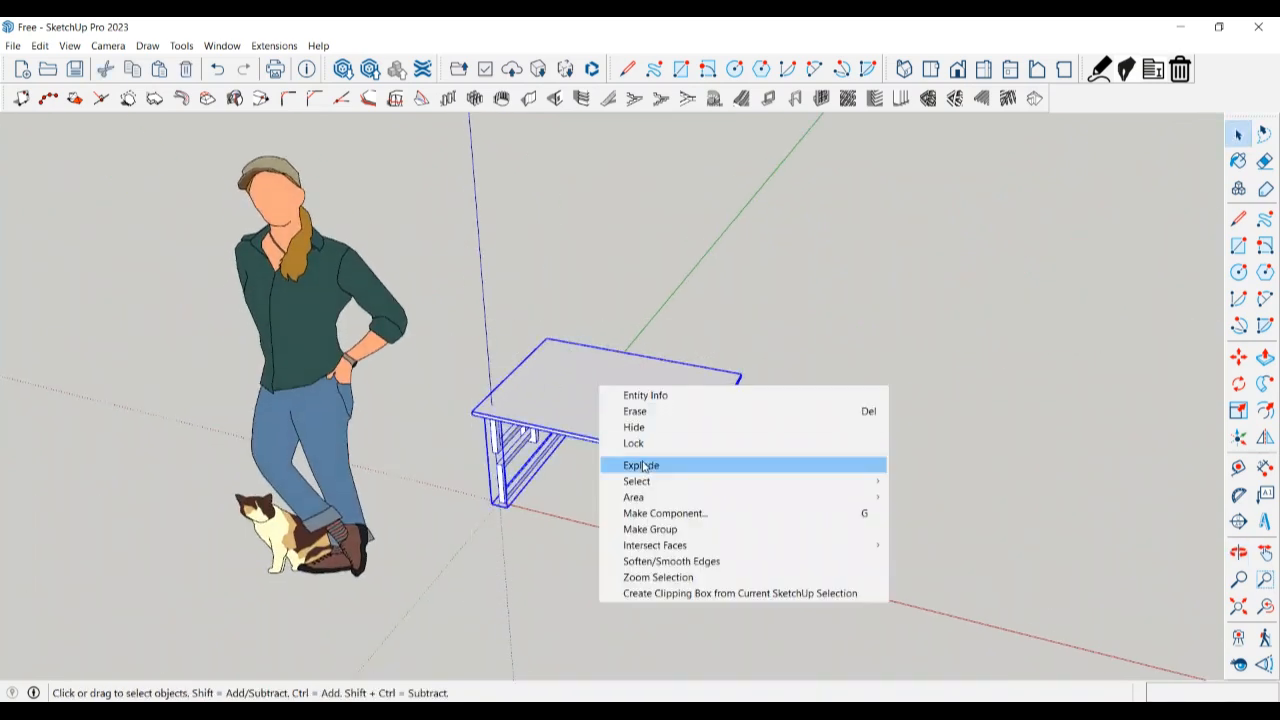
{"action": "left_click", "coordinate": [658, 528]}
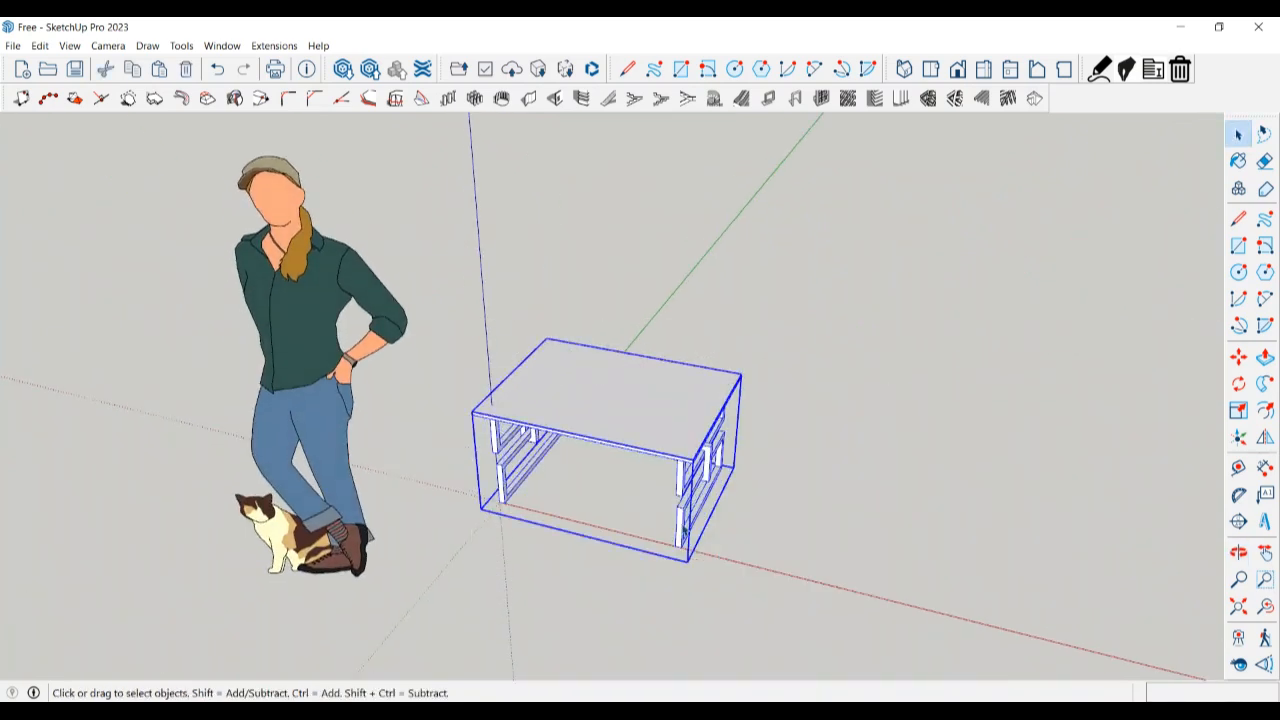
- Move the table group about 2155 mm along the red axis, away from the origin
{"action": "key", "text": "m"}
{"action": "left_click", "coordinate": [687, 565]}
{"action": "scroll", "coordinate": [690, 531], "scroll_direction": "down", "scroll_amount": 3}
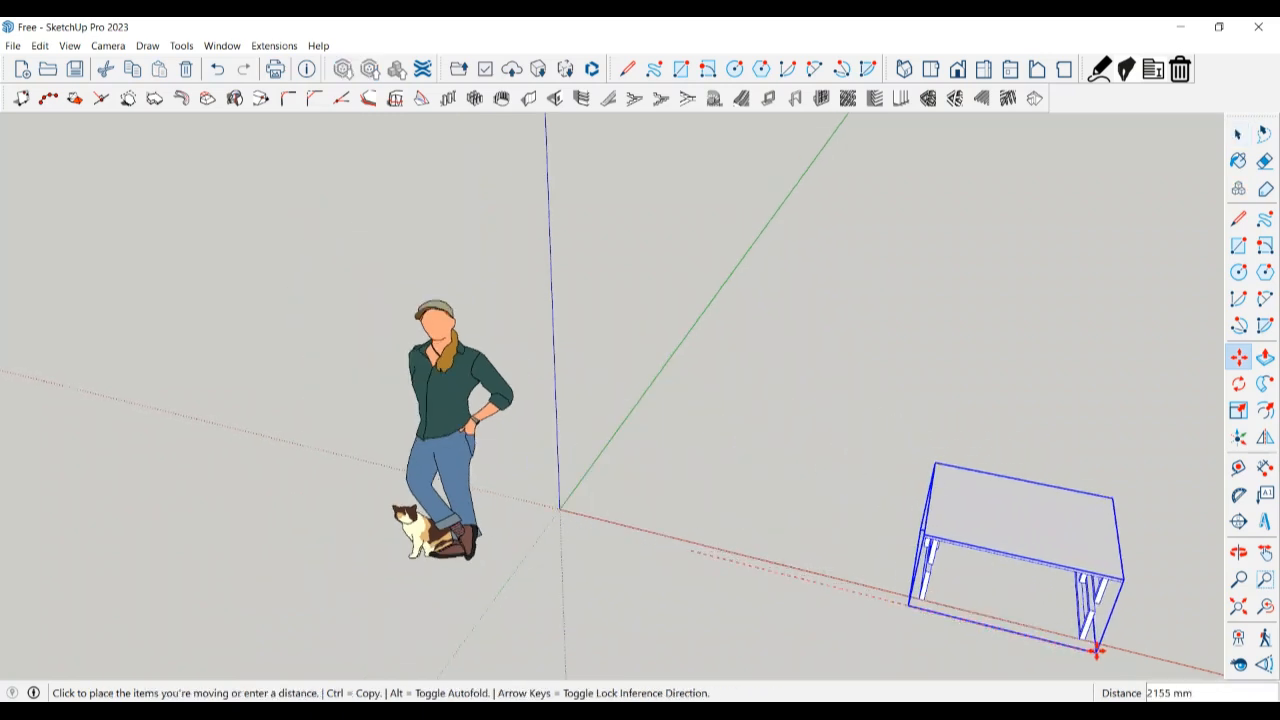
{"action": "left_click", "coordinate": [1097, 651]}
{"action": "key", "text": "space"}
{"action": "scroll", "coordinate": [716, 191], "scroll_direction": "down", "scroll_amount": 2}
{"action": "middle_click_drag", "start_coordinate": [1171, 578], "coordinate": [1027, 403]}
{"action": "scroll", "coordinate": [1018, 428], "scroll_direction": "down", "scroll_amount": 4}
{"action": "scroll", "coordinate": [1078, 509], "scroll_direction": "up", "scroll_amount": 4}
{"action": "middle_click_drag", "start_coordinate": [1078, 509], "coordinate": [760, 546]}
{"action": "scroll", "coordinate": [1006, 489], "scroll_direction": "up", "scroll_amount": 1}
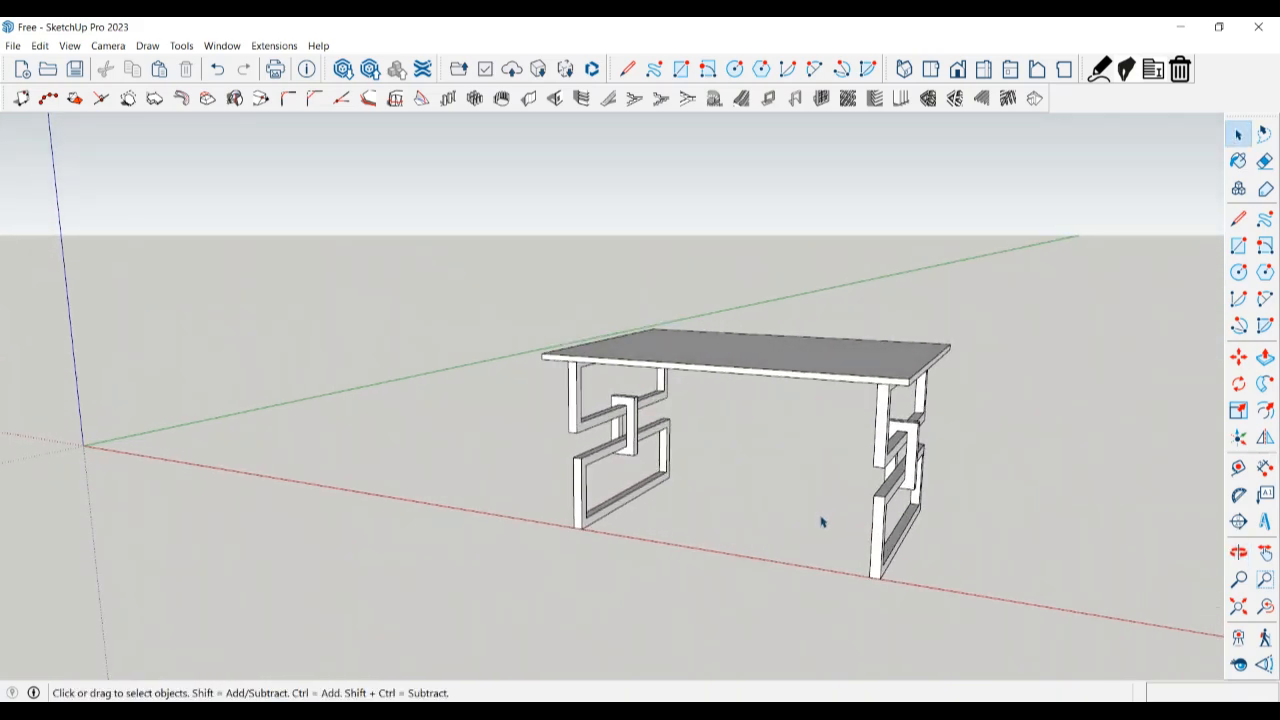
- Try to paint the whole table group with the dark gray Color M08
{"action": "key", "text": "b"}
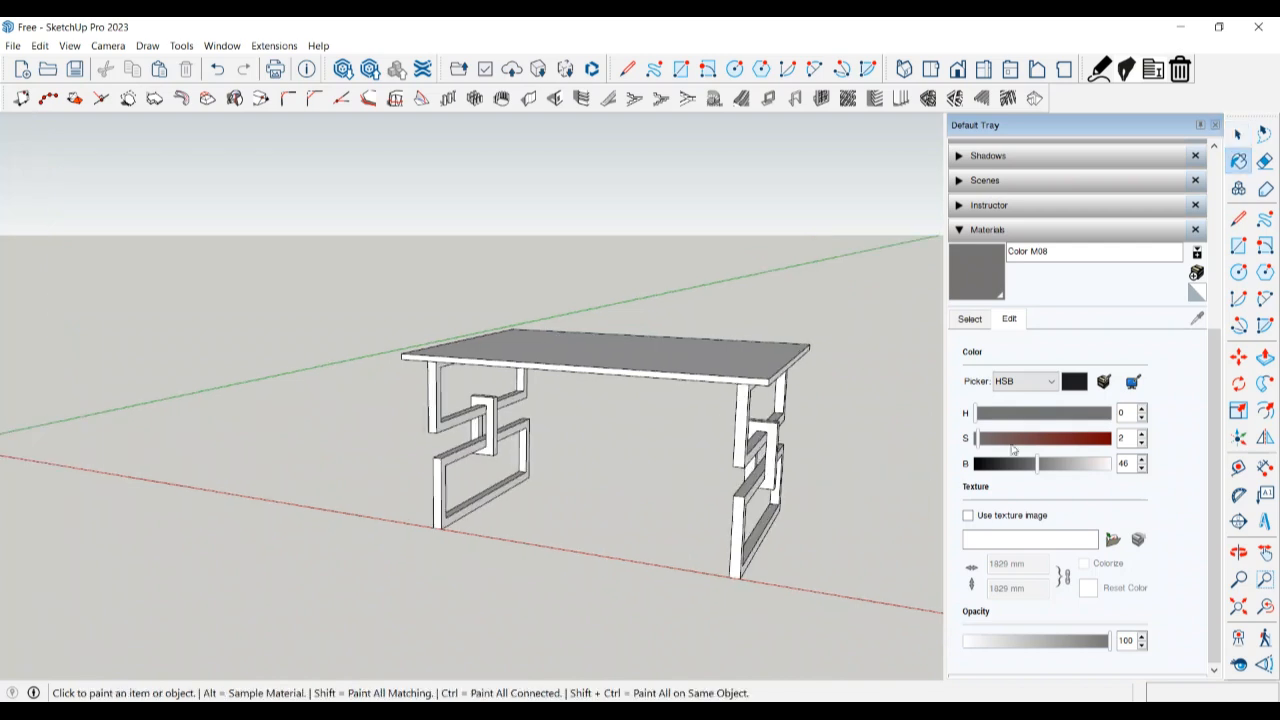
{"action": "left_click", "coordinate": [970, 319]}
{"action": "scroll", "coordinate": [1055, 450], "scroll_direction": "down", "scroll_amount": 15}
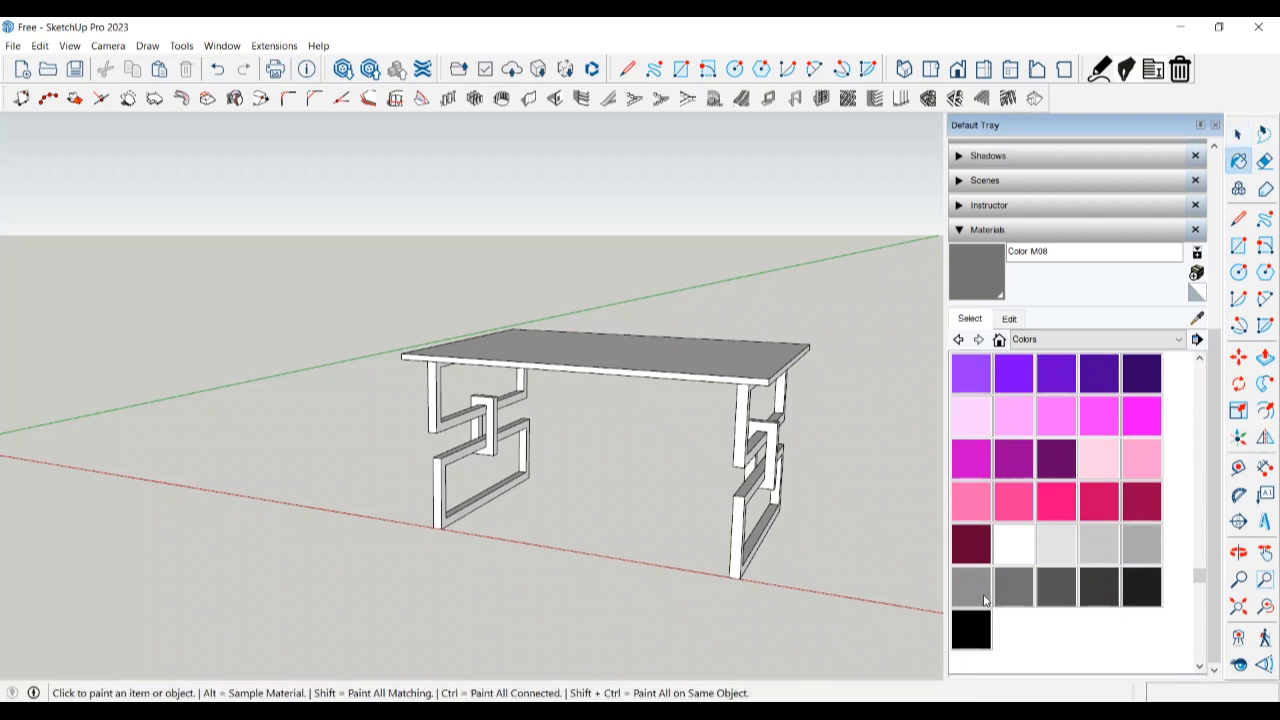
{"action": "left_click", "coordinate": [746, 543]}
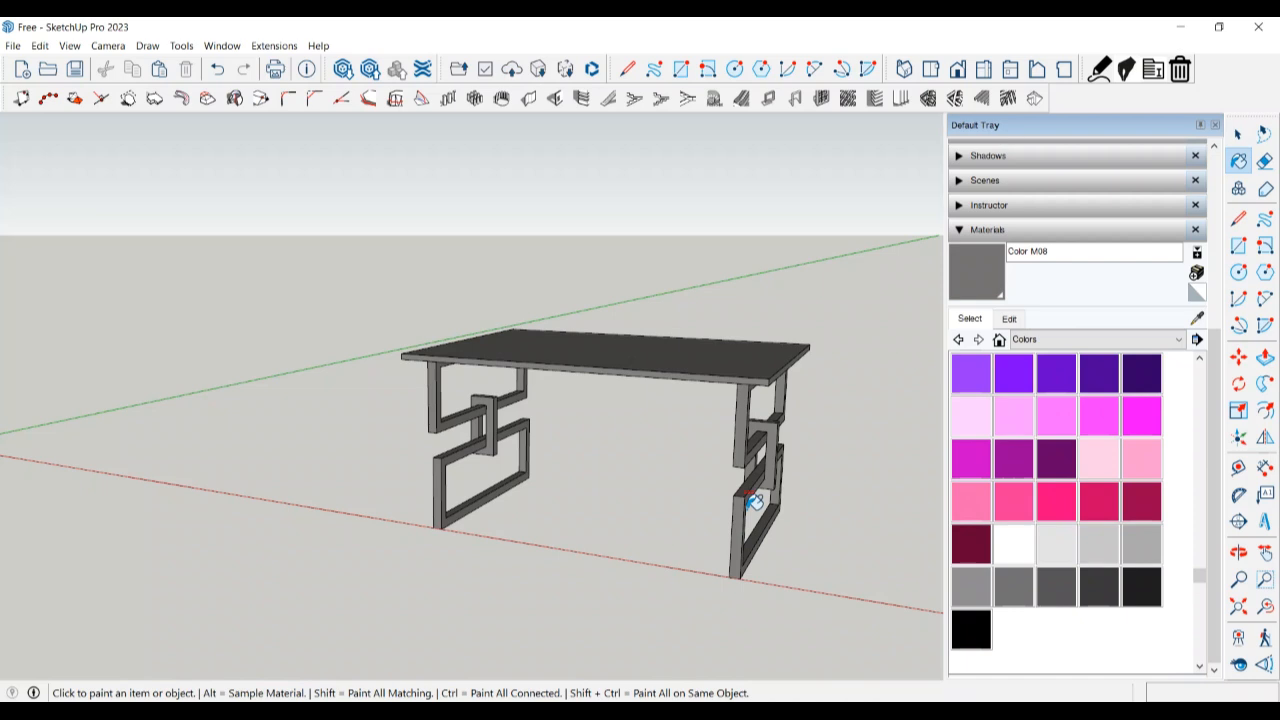
{"action": "key", "text": "ctrl+z"}
- Paint both leg assemblies inside the table group with near-black Color M08 and set that material to hue 272, saturation 0, brightness 54
{"action": "key", "text": "space"}
{"action": "left_click", "coordinate": [752, 452]}
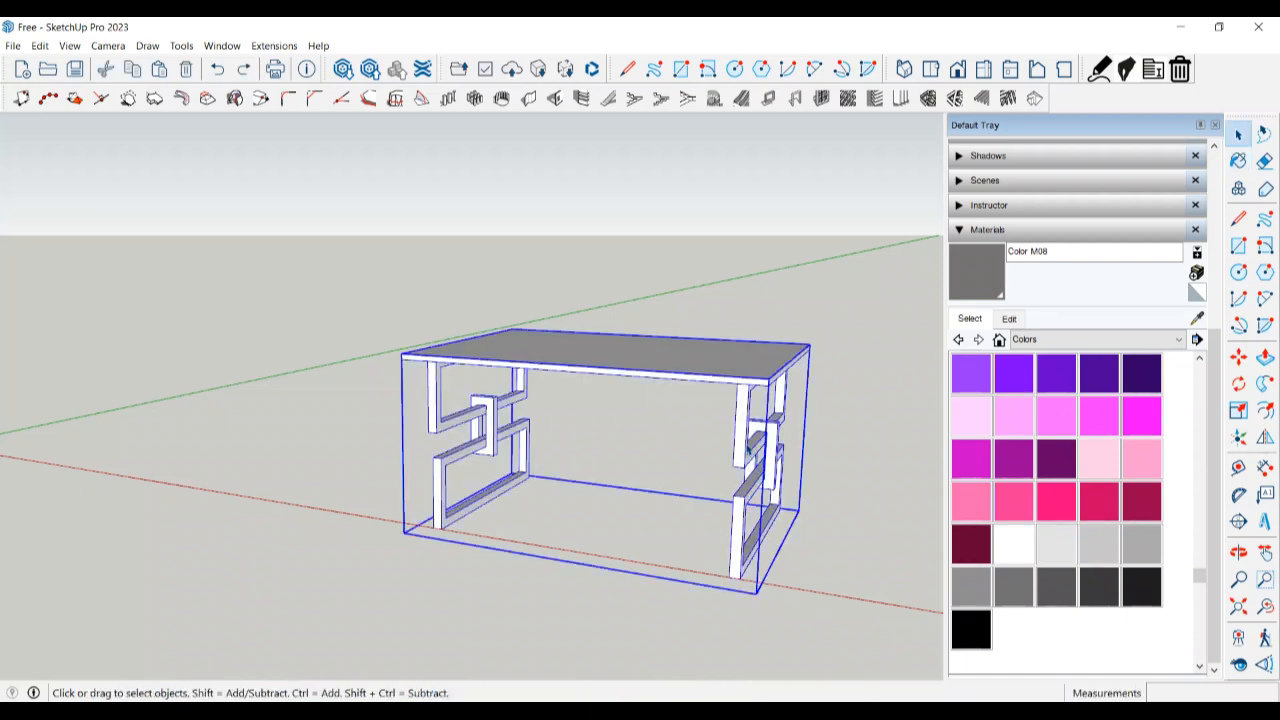
{"action": "double_click", "coordinate": [748, 452]}
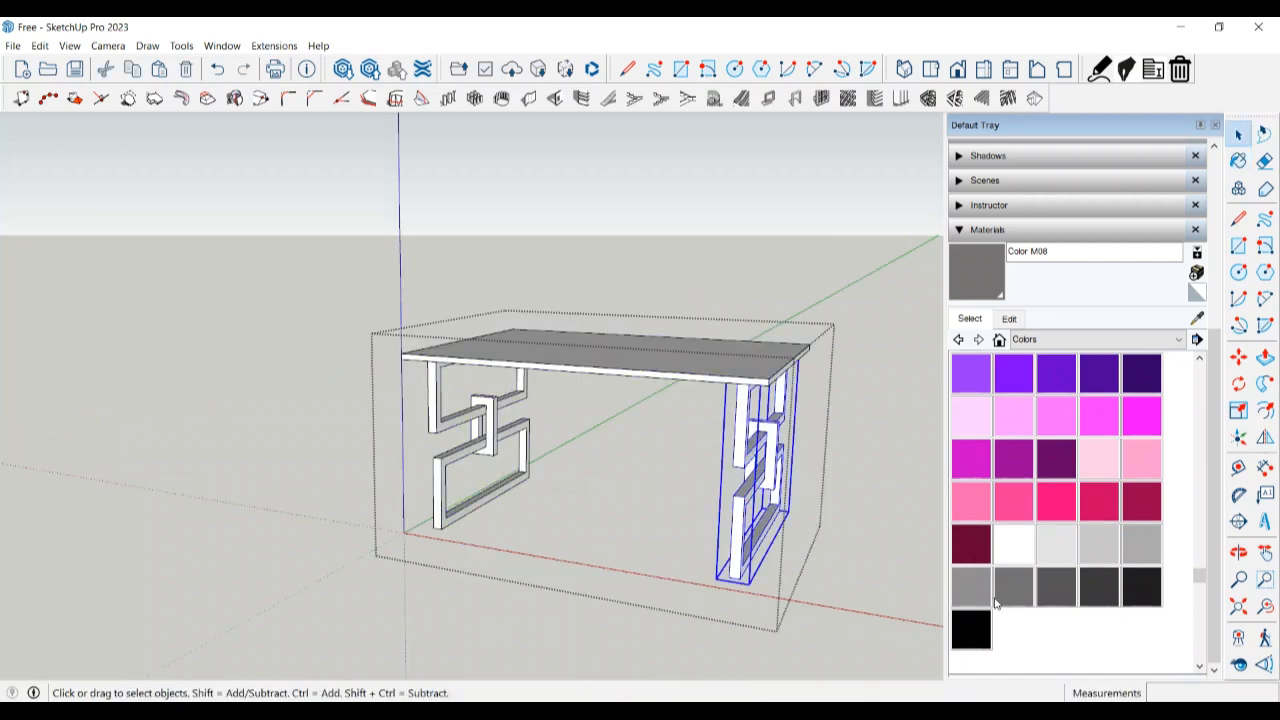
{"action": "left_click", "coordinate": [1140, 590]}
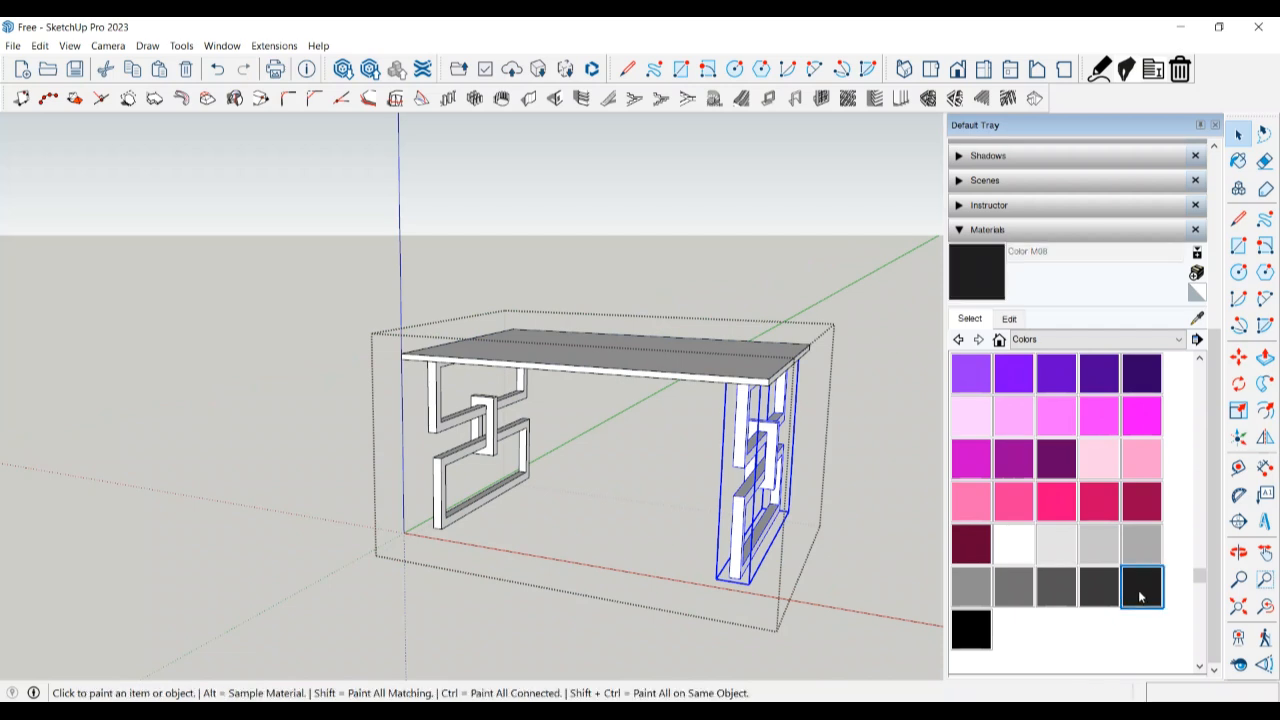
{"action": "left_click", "coordinate": [740, 550]}
{"action": "left_click", "coordinate": [452, 504]}
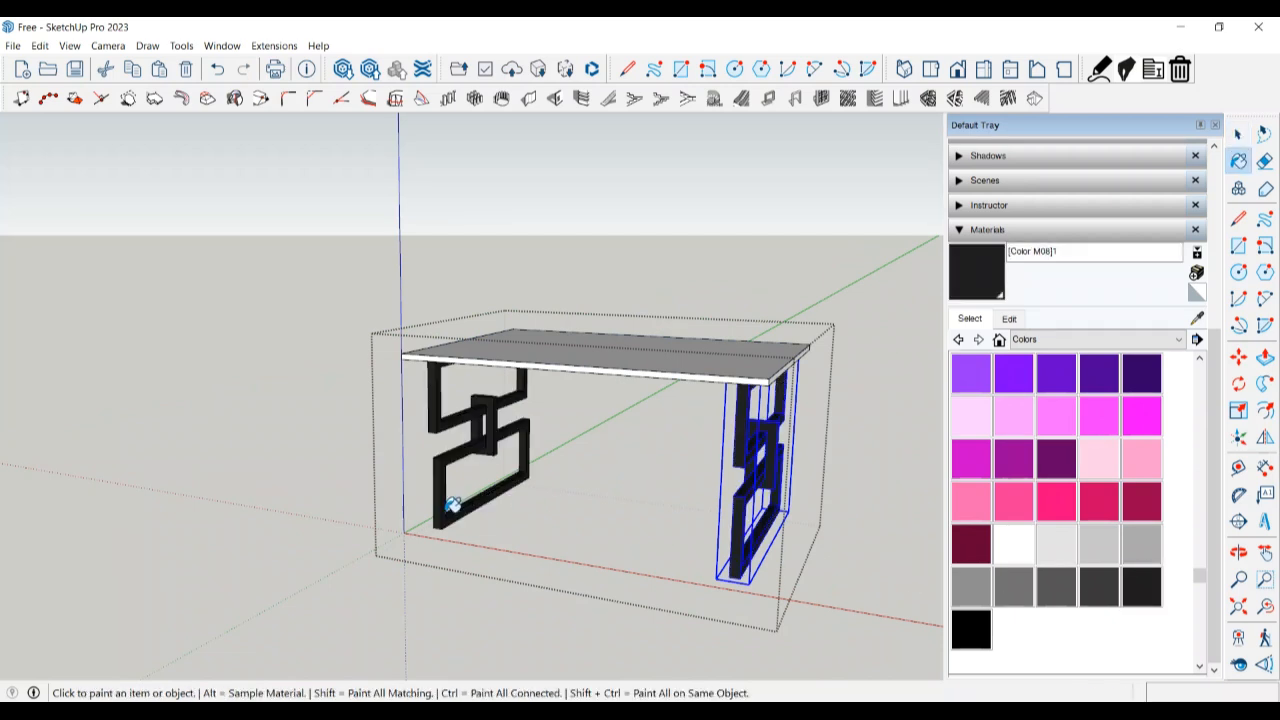
{"action": "left_click", "coordinate": [1010, 318]}
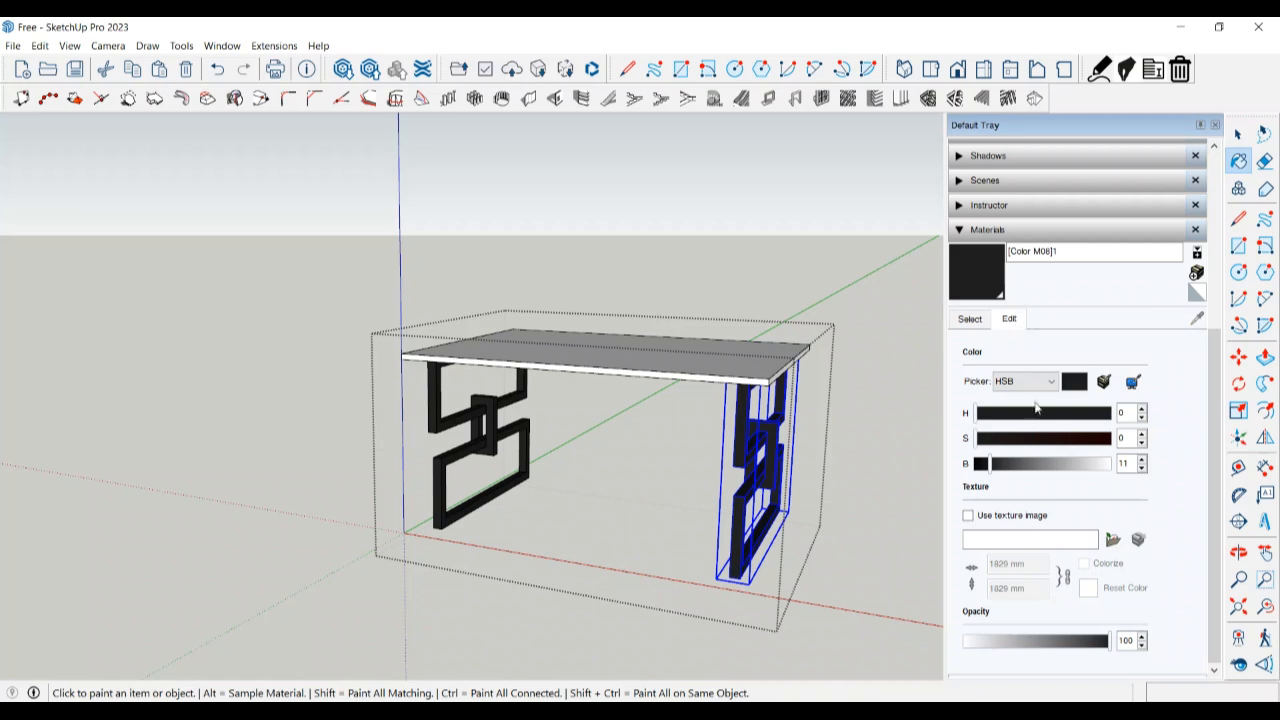
{"action": "left_click_drag", "start_coordinate": [993, 470], "coordinate": [1049, 475]}
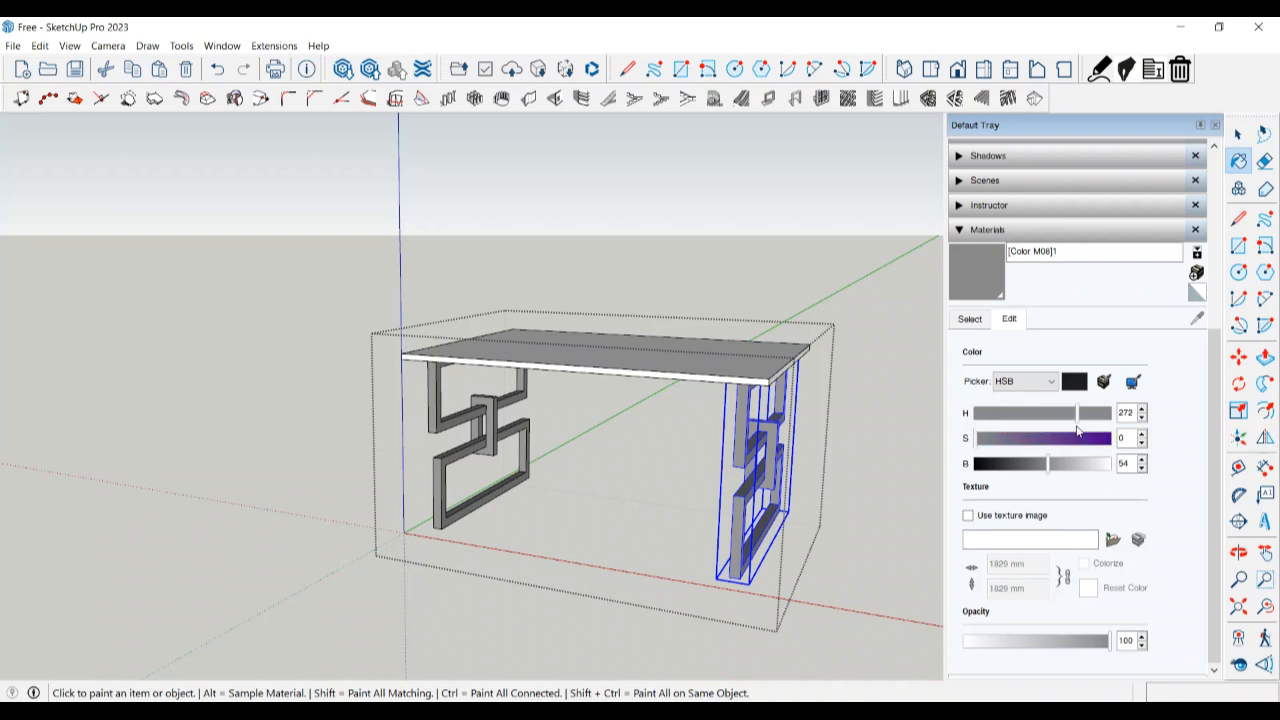
- Paint the tabletop with the Wood Lumber ButtJoined material from the Wood collection
{"action": "left_click", "coordinate": [972, 320]}
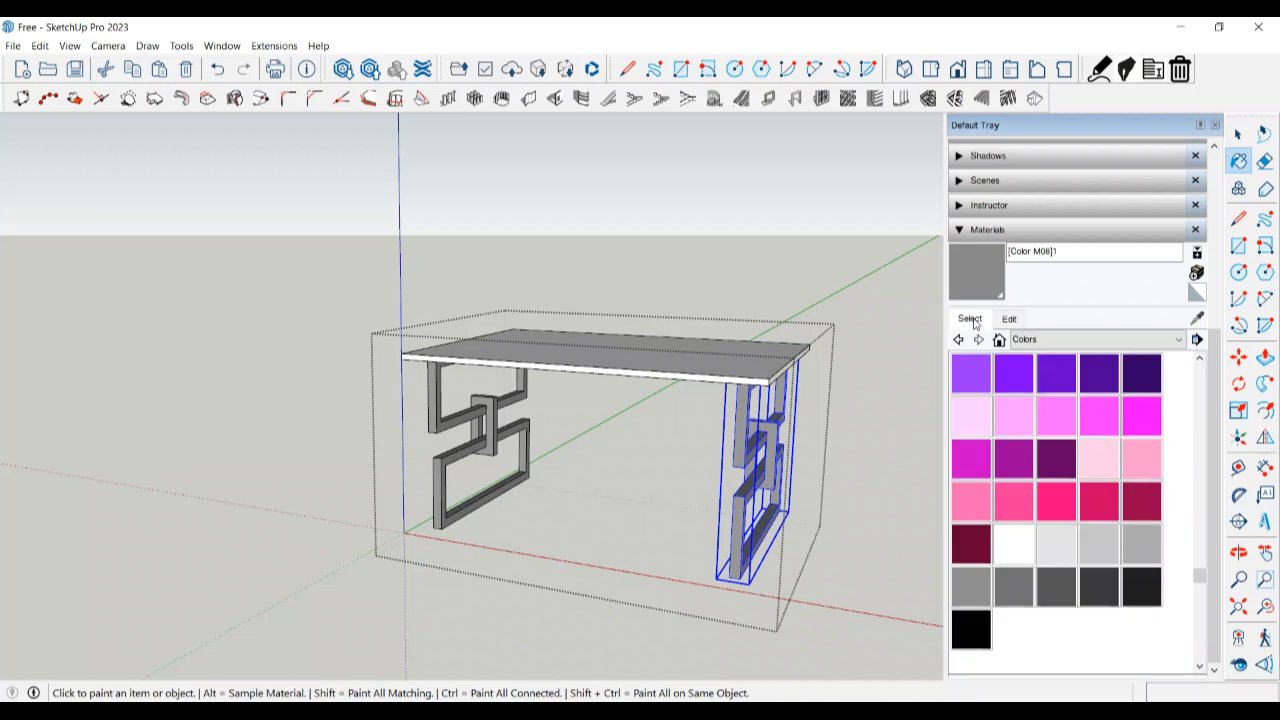
{"action": "scroll", "coordinate": [1037, 440], "scroll_direction": "down", "scroll_amount": 10}
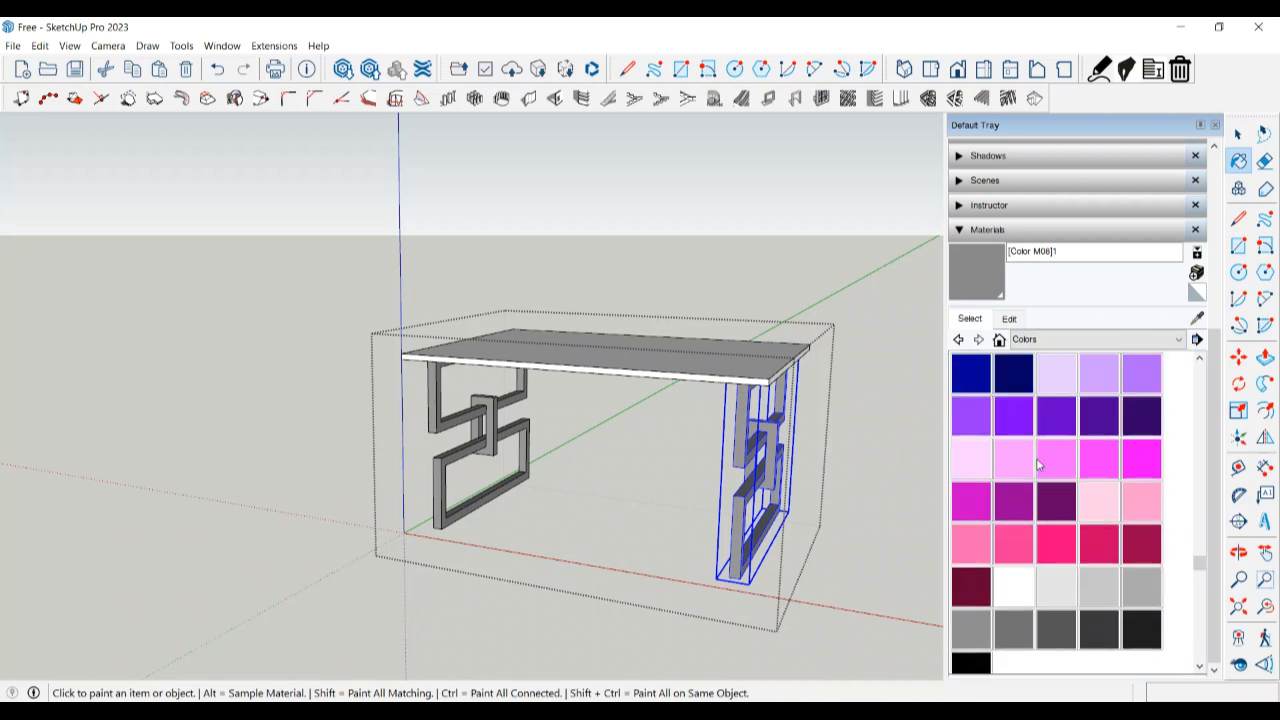
{"action": "left_click", "coordinate": [1113, 340]}
{"action": "left_click", "coordinate": [1038, 515]}
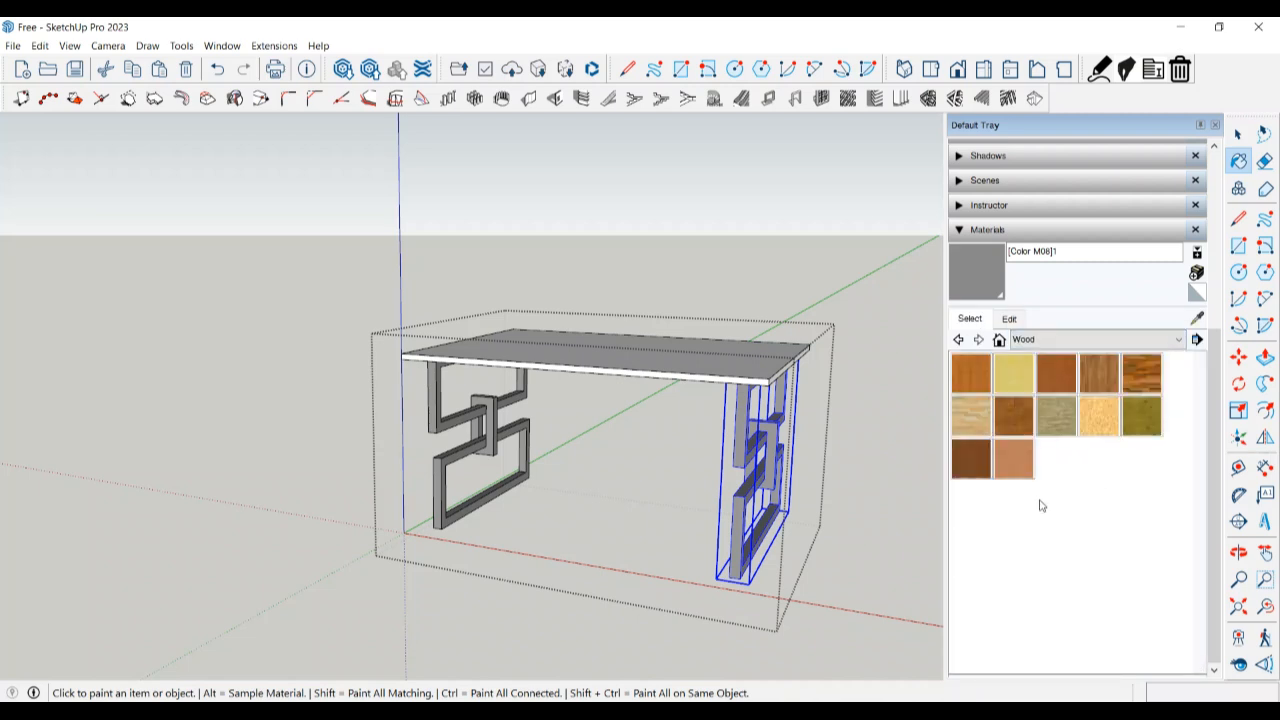
{"action": "left_click", "coordinate": [1055, 455]}
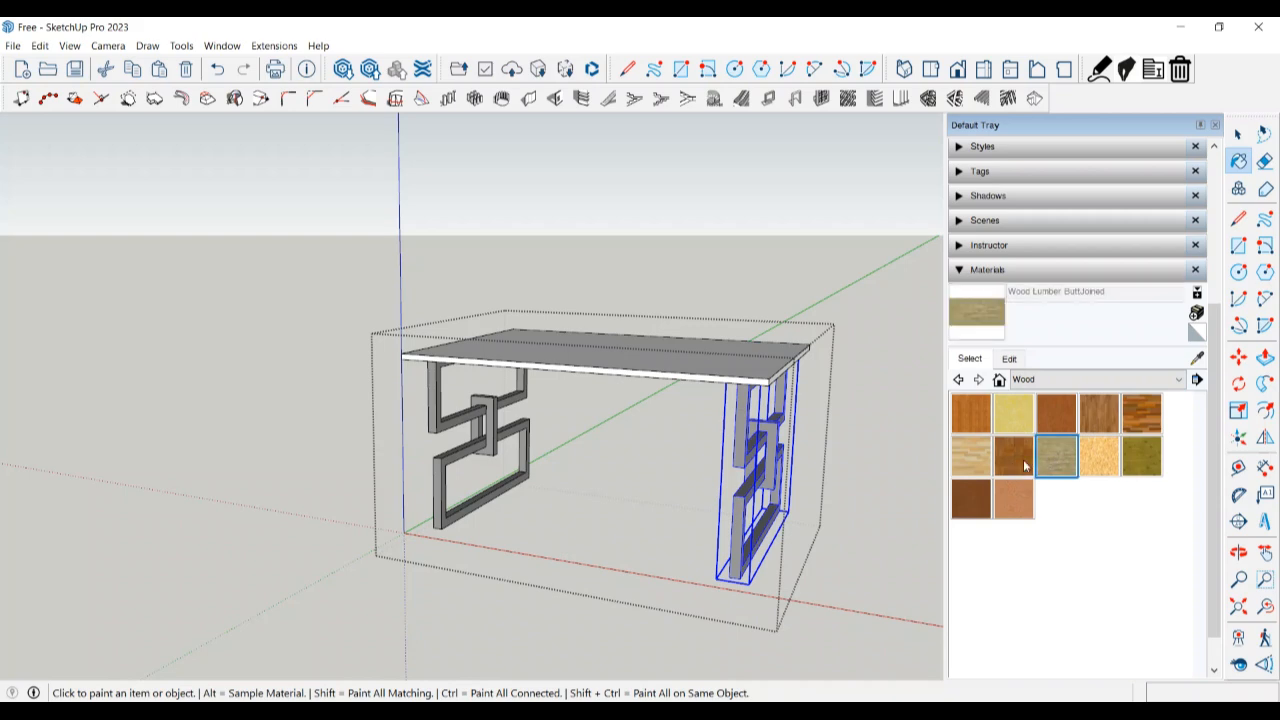
{"action": "left_click", "coordinate": [745, 362]}
{"action": "middle_click_drag", "start_coordinate": [740, 375], "coordinate": [714, 443]}
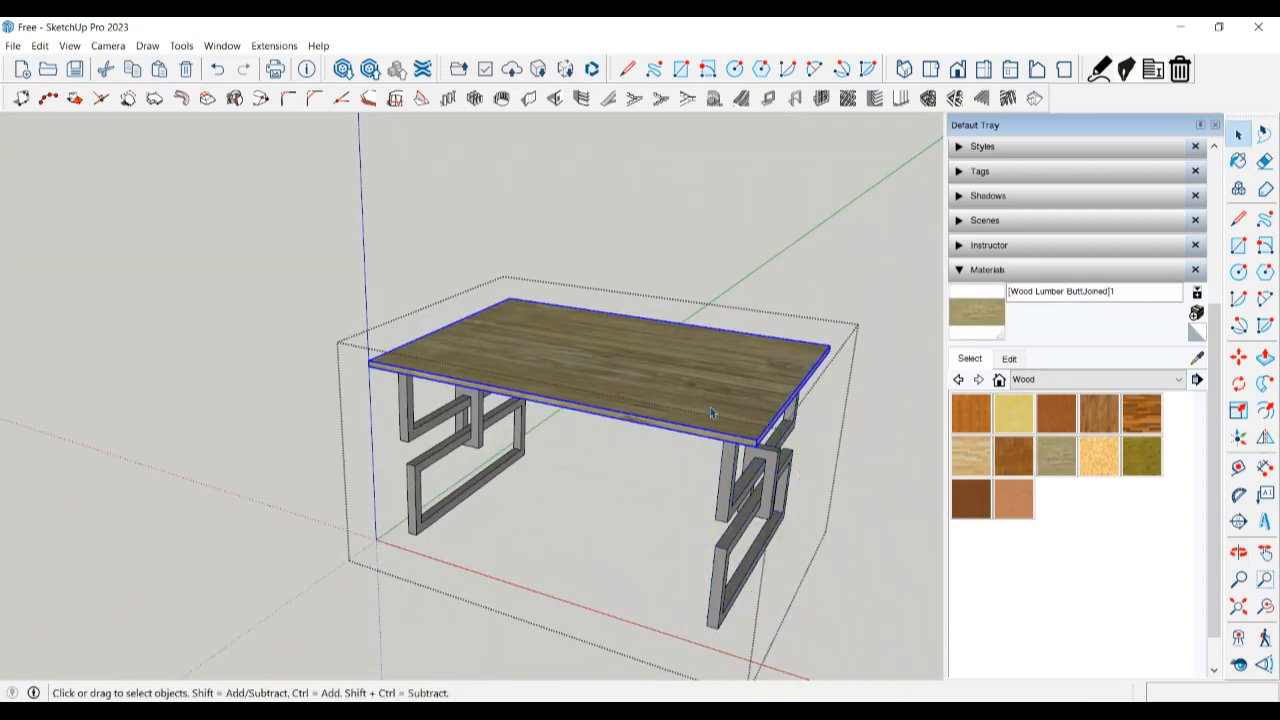
- Adjust the tabletop's wood material to hue 43, saturation 59 and brightness 89, and leave the table group
{"action": "left_click", "coordinate": [1010, 359]}
{"action": "left_click_drag", "start_coordinate": [1062, 506], "coordinate": [1095, 518]}
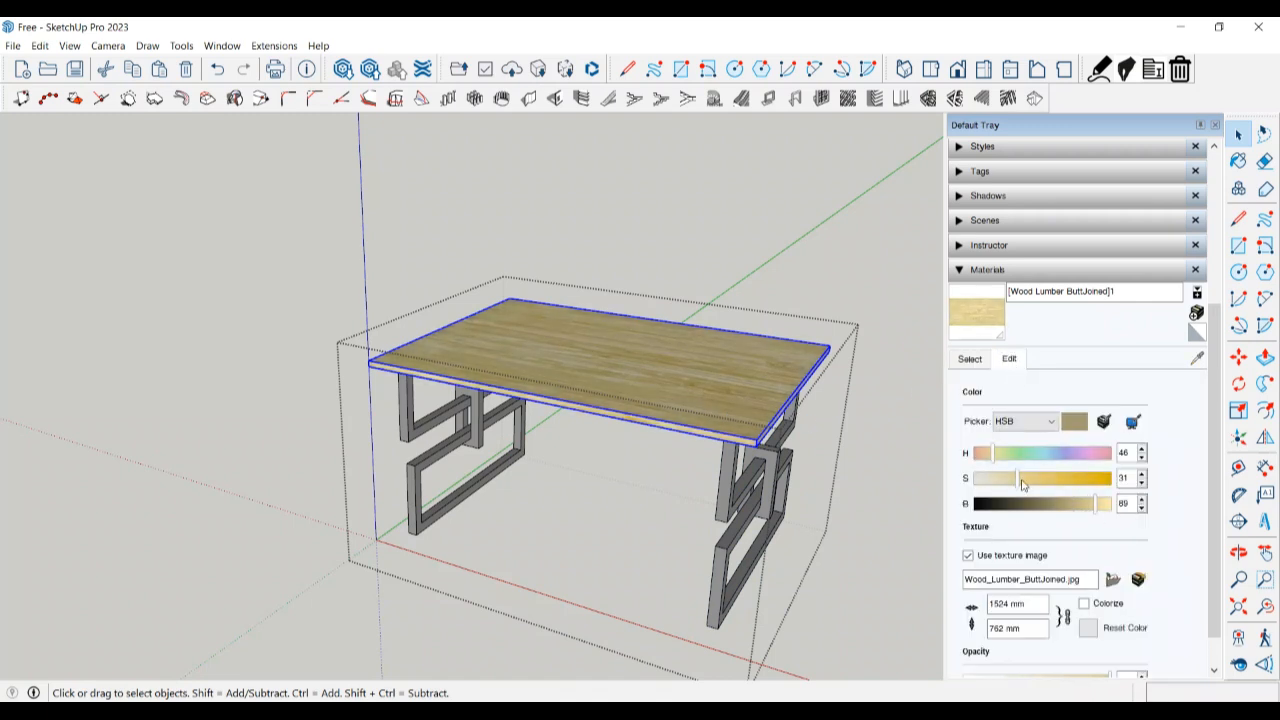
{"action": "mouse_move", "coordinate": [995, 458]}
{"action": "left_mouse_down"}
{"action": "mouse_move", "coordinate": [977, 458]}
{"action": "mouse_move", "coordinate": [1015, 462]}
{"action": "mouse_move", "coordinate": [994, 464]}
{"action": "left_mouse_up"}
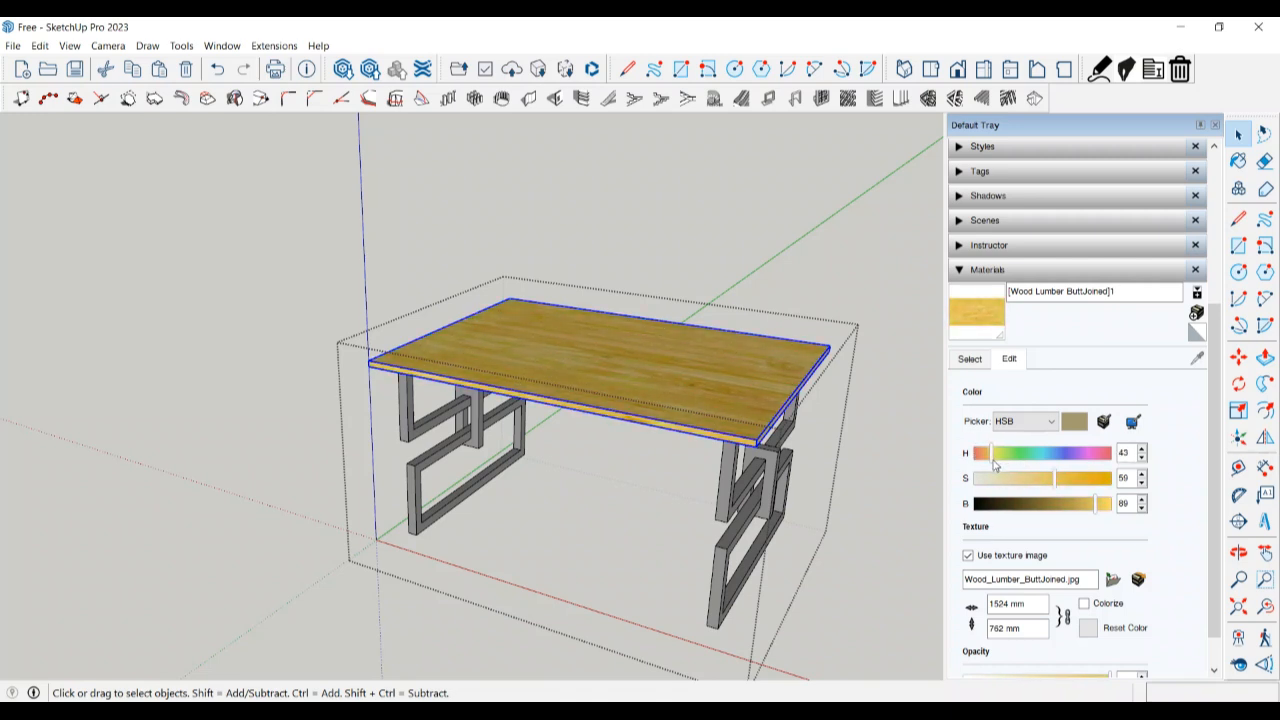
{"action": "left_click", "coordinate": [1216, 124]}
{"action": "left_click", "coordinate": [1051, 382]}
- Examine the finished table from the front, from above and beside the scale figure
{"action": "middle_click_drag", "start_coordinate": [1014, 463], "coordinate": [974, 405]}
{"action": "scroll", "coordinate": [890, 391], "scroll_direction": "down", "scroll_amount": 3}
{"action": "middle_click_drag", "start_coordinate": [731, 449], "coordinate": [753, 557]}
{"action": "middle_click_drag", "start_coordinate": [643, 539], "coordinate": [1018, 324]}
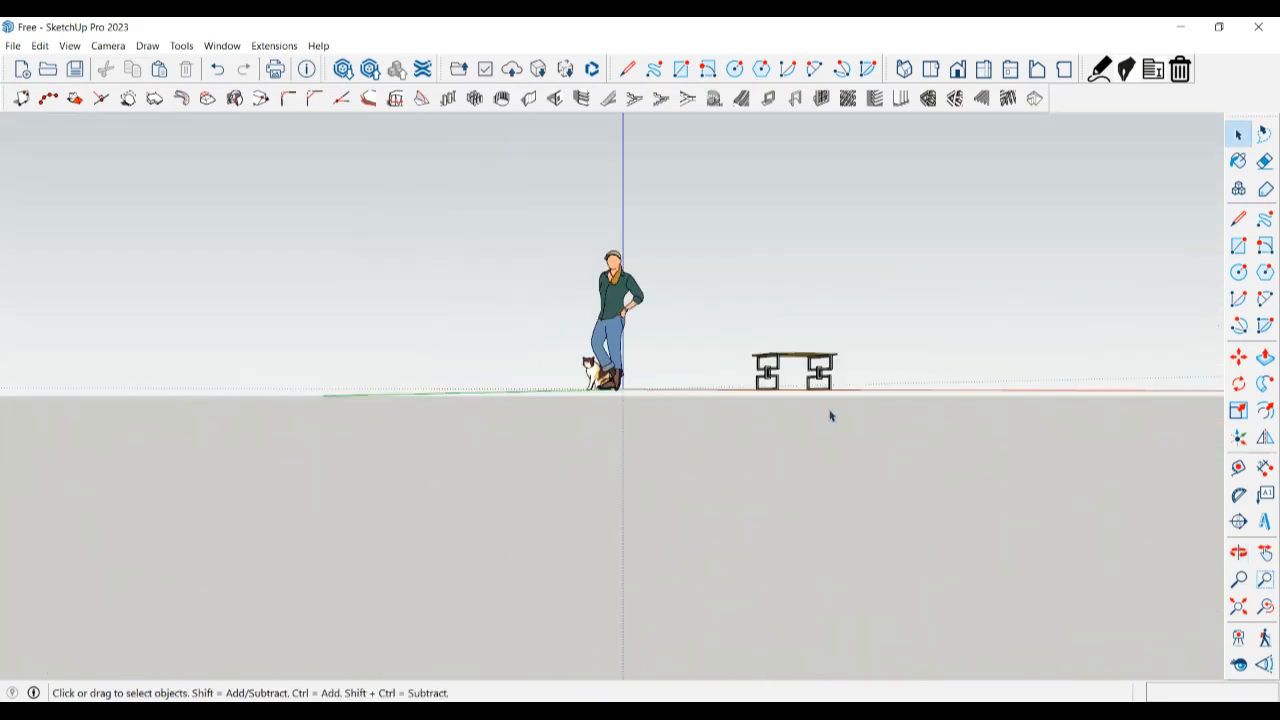
{"action": "scroll", "coordinate": [846, 363], "scroll_direction": "up", "scroll_amount": 4}
{"action": "middle_click_drag", "start_coordinate": [805, 383], "coordinate": [731, 500], "text": "shift"}
{"action": "scroll", "coordinate": [731, 506], "scroll_direction": "up", "scroll_amount": 3}
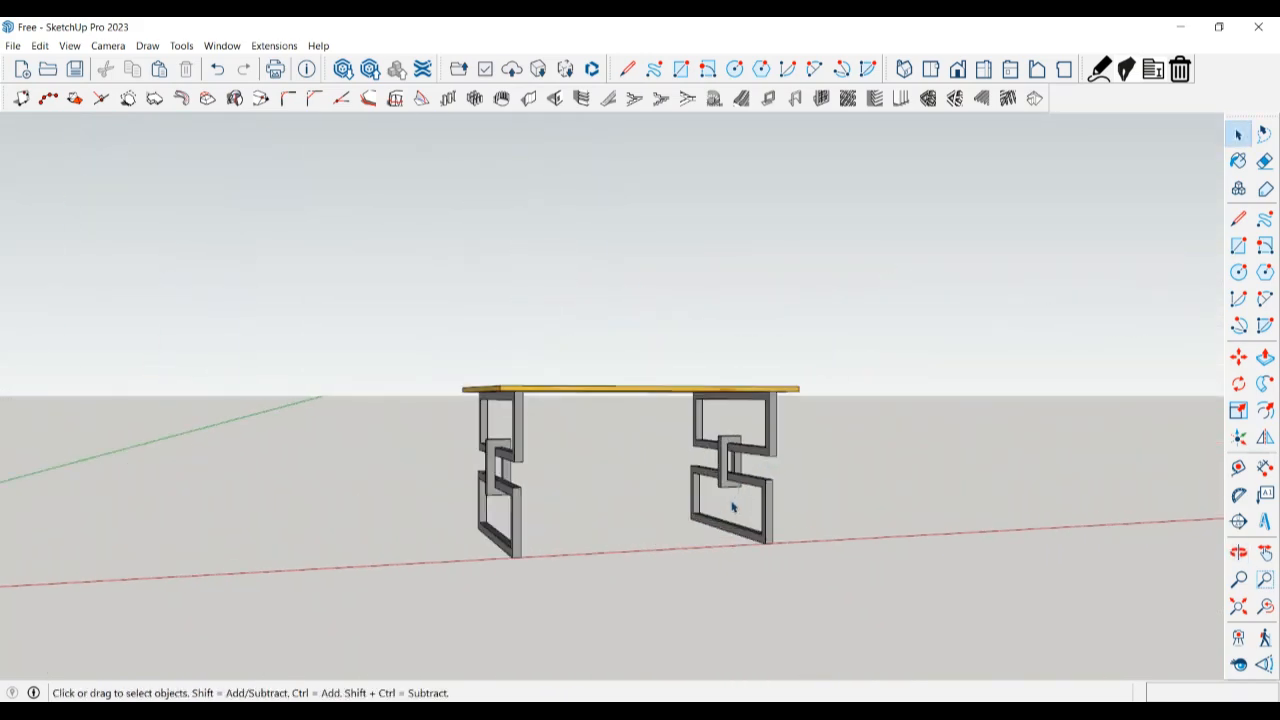
{"action": "scroll", "coordinate": [897, 409], "scroll_direction": "down", "scroll_amount": 6}
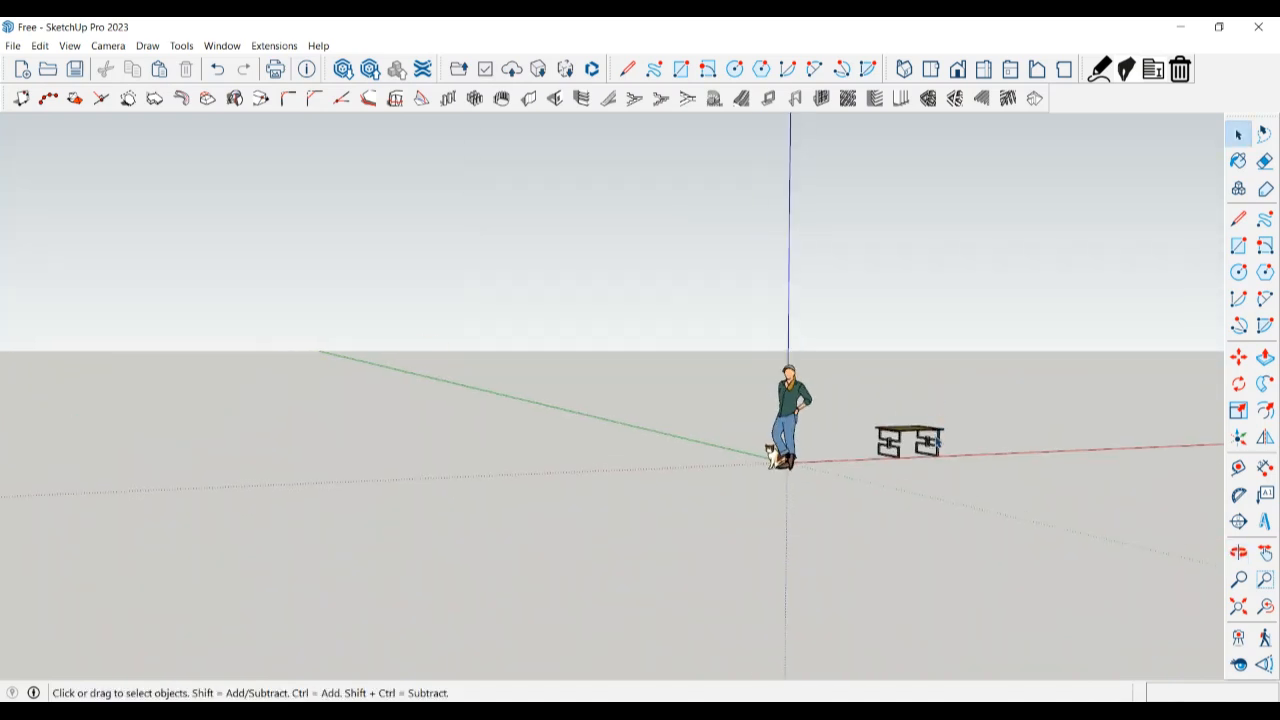
{"action": "scroll", "coordinate": [916, 453], "scroll_direction": "up", "scroll_amount": 4}
{"action": "middle_click_drag", "start_coordinate": [930, 452], "coordinate": [885, 483], "text": "shift"}
{"action": "scroll", "coordinate": [876, 496], "scroll_direction": "up", "scroll_amount": 2}
{"action": "scroll", "coordinate": [874, 506], "scroll_direction": "up", "scroll_amount": 2}
{"action": "middle_click_drag", "start_coordinate": [926, 397], "coordinate": [917, 538]}
{"action": "middle_click_drag", "start_coordinate": [826, 541], "coordinate": [918, 548]}
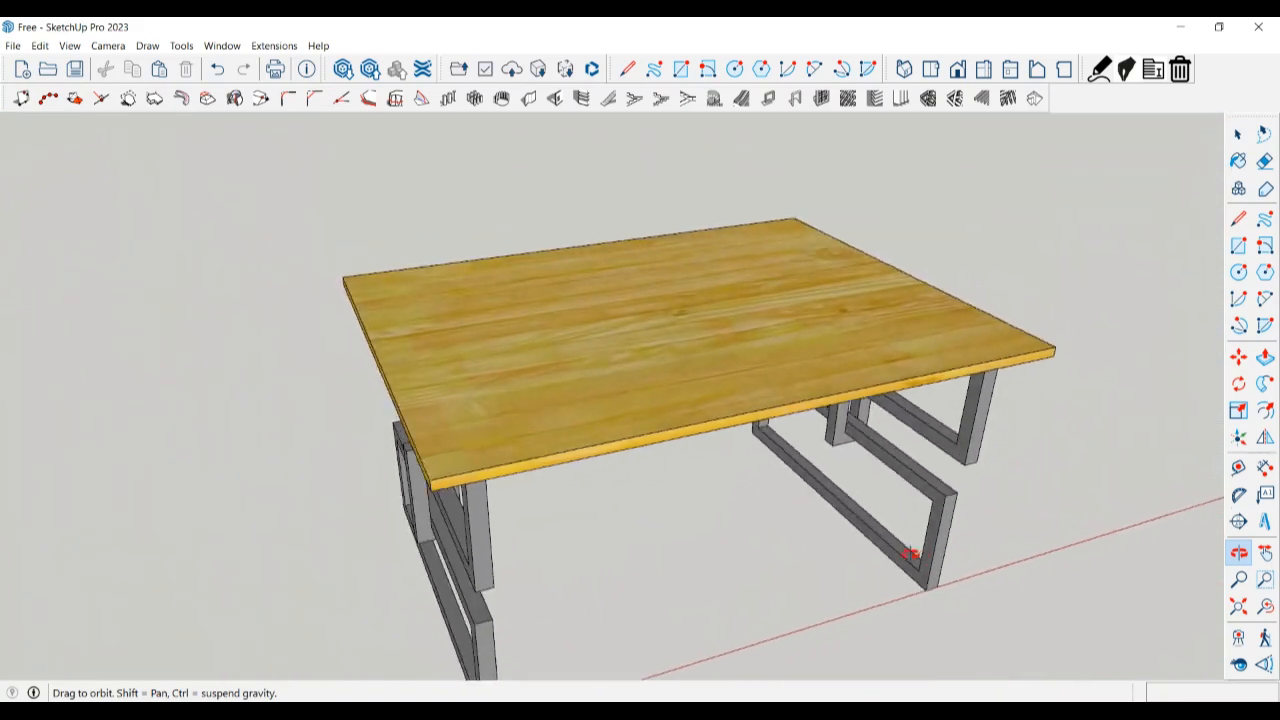
{"action": "middle_click_drag", "start_coordinate": [825, 576], "coordinate": [727, 563]}
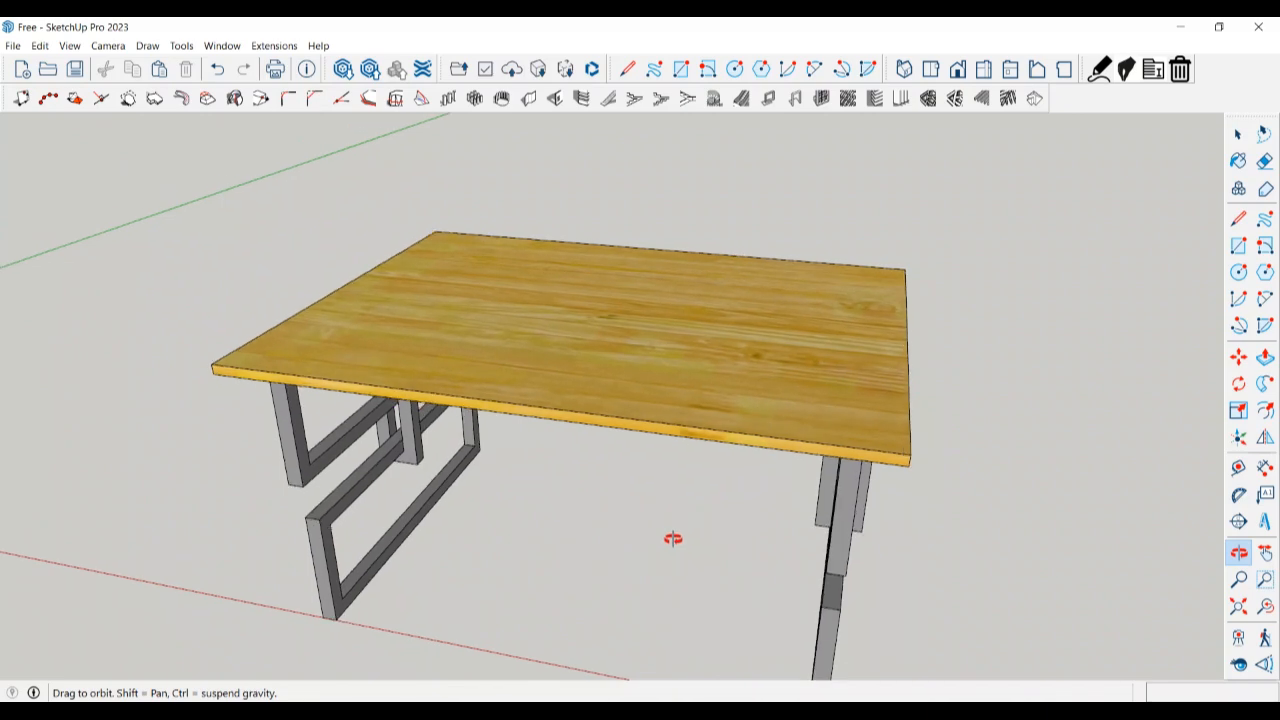